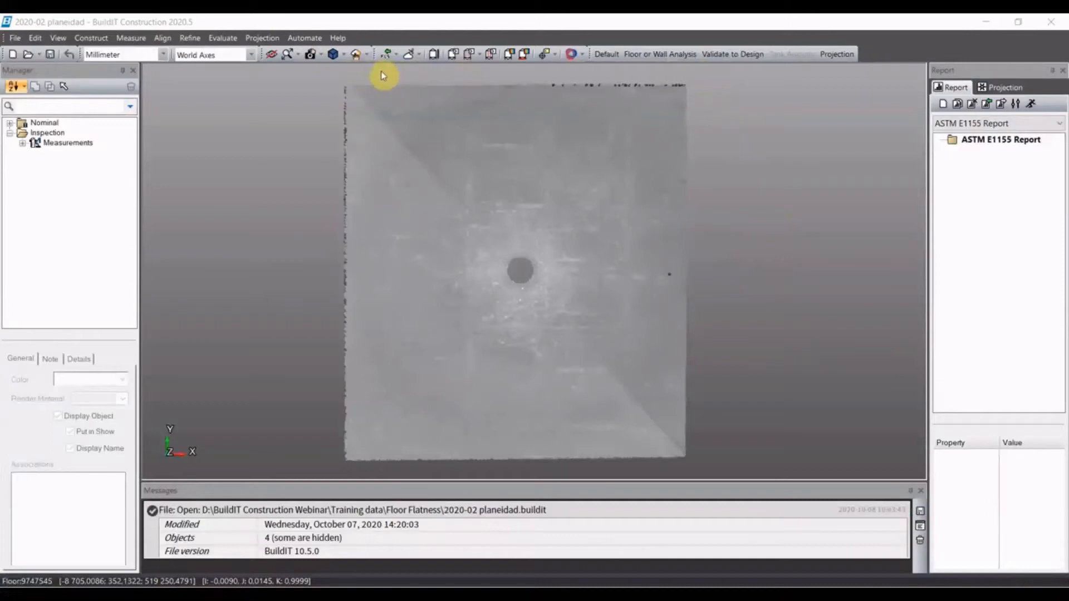
# - Switch to the Floor or Wall Analysis workspace and extract a plane from the Floor cloud with a new cloud of identified points
pyautogui.click(658, 56)
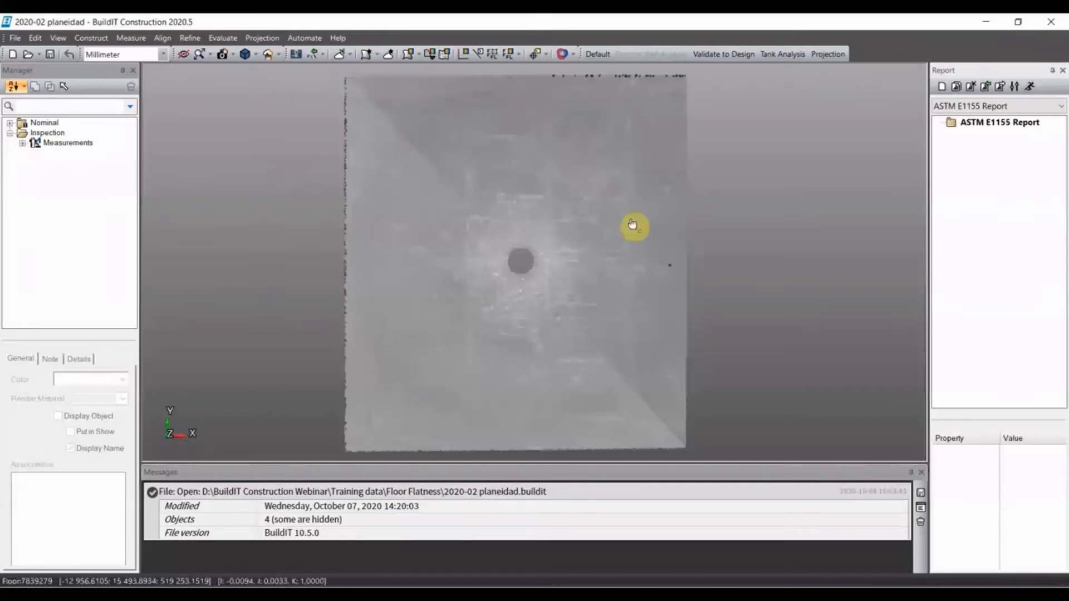
pyautogui.click(367, 54)
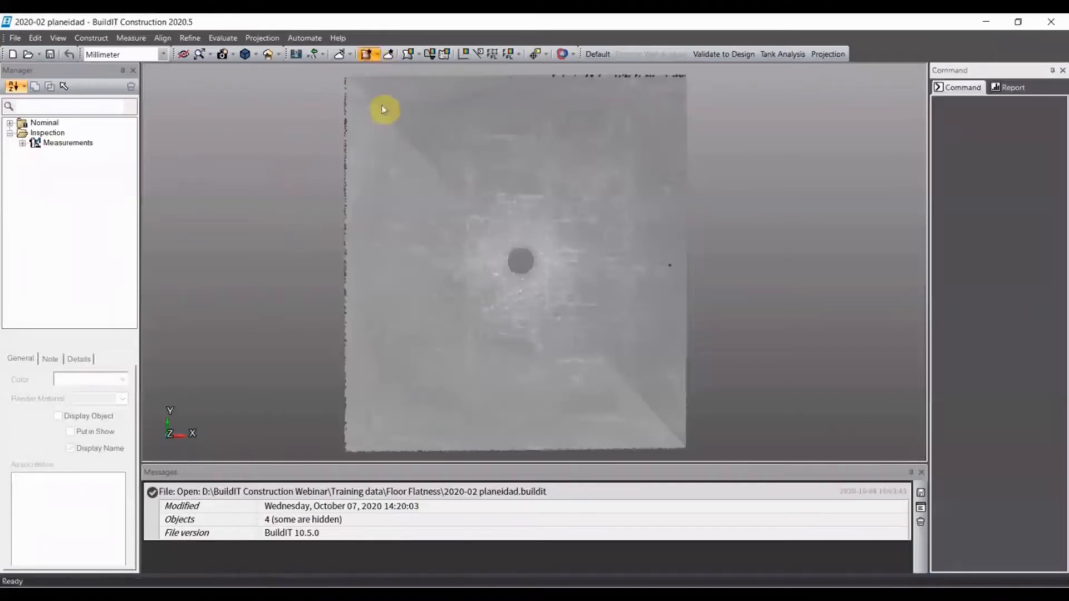
pyautogui.click(22, 144)
pyautogui.click(71, 166)
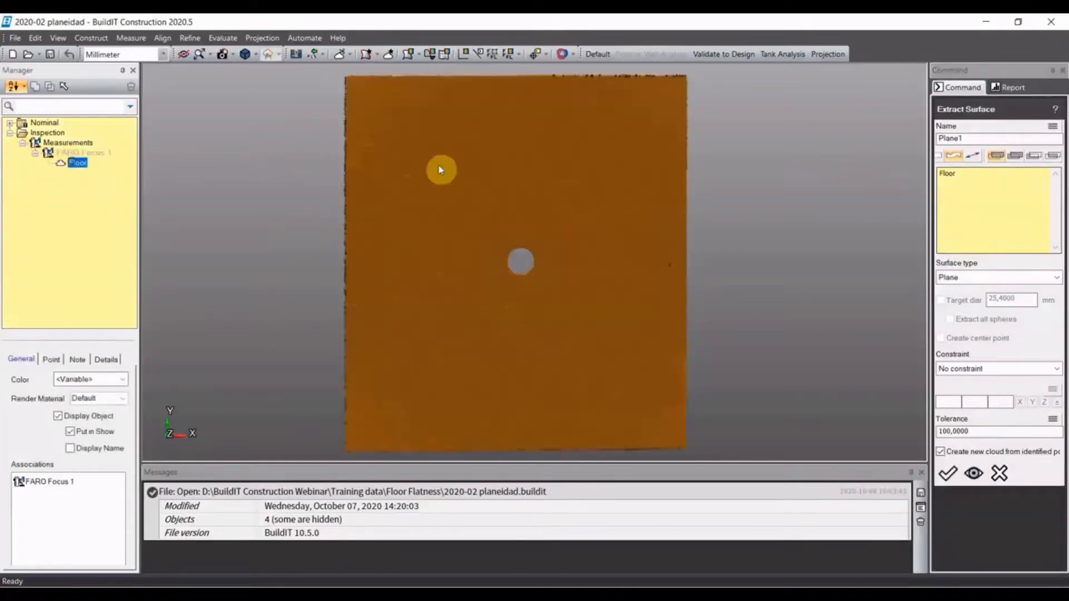
pyautogui.click(948, 473)
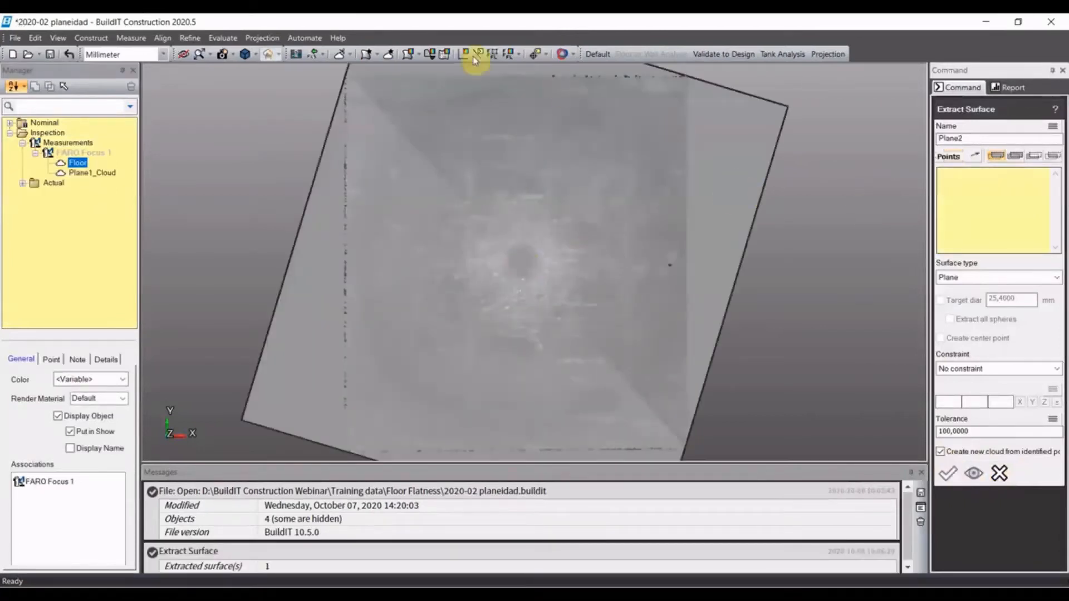
# - Auto-associate the Plane1_Cloud points with the Plane1 surface, keeping the existing clouds
pyautogui.click(388, 54)
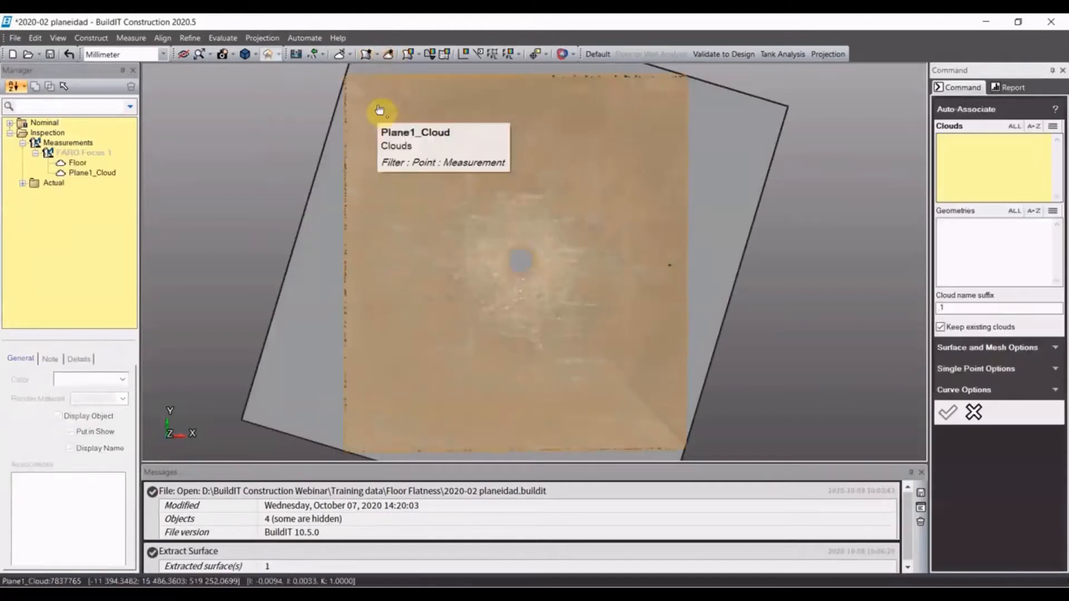
pyautogui.click(643, 224)
pyautogui.click(755, 205)
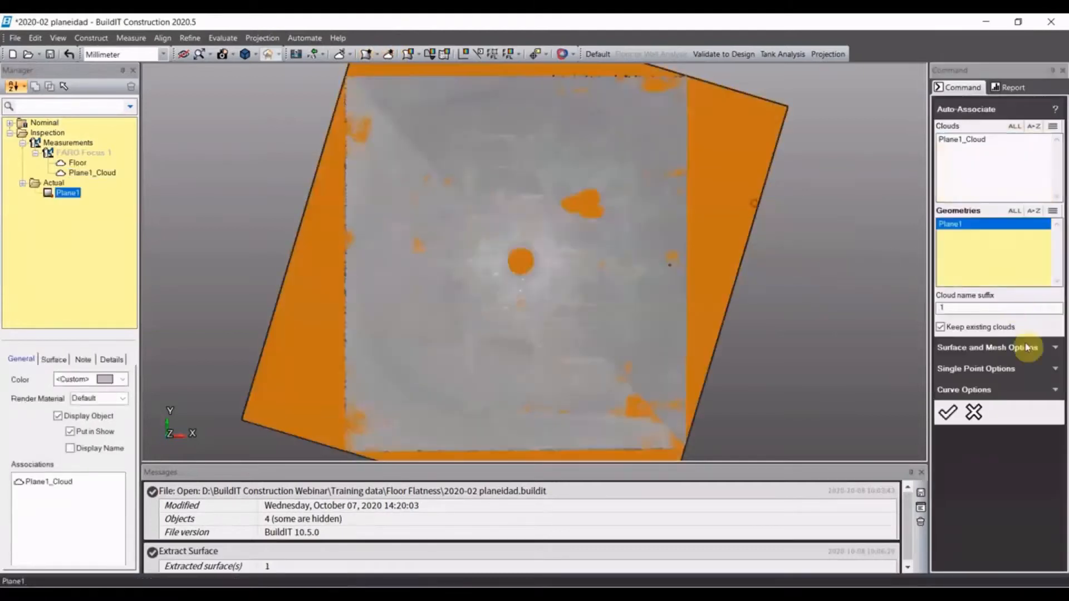
pyautogui.click(948, 412)
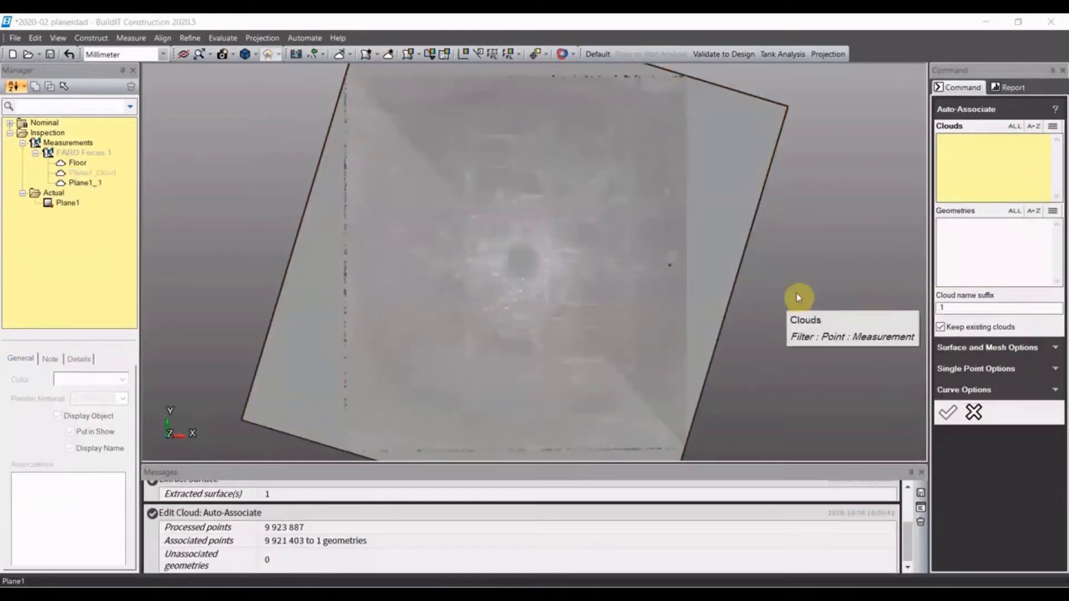
# - Run a Surface Deviation Analysis on Plane1 with points selected dynamically by association, and hide the plane
pyautogui.click(405, 56)
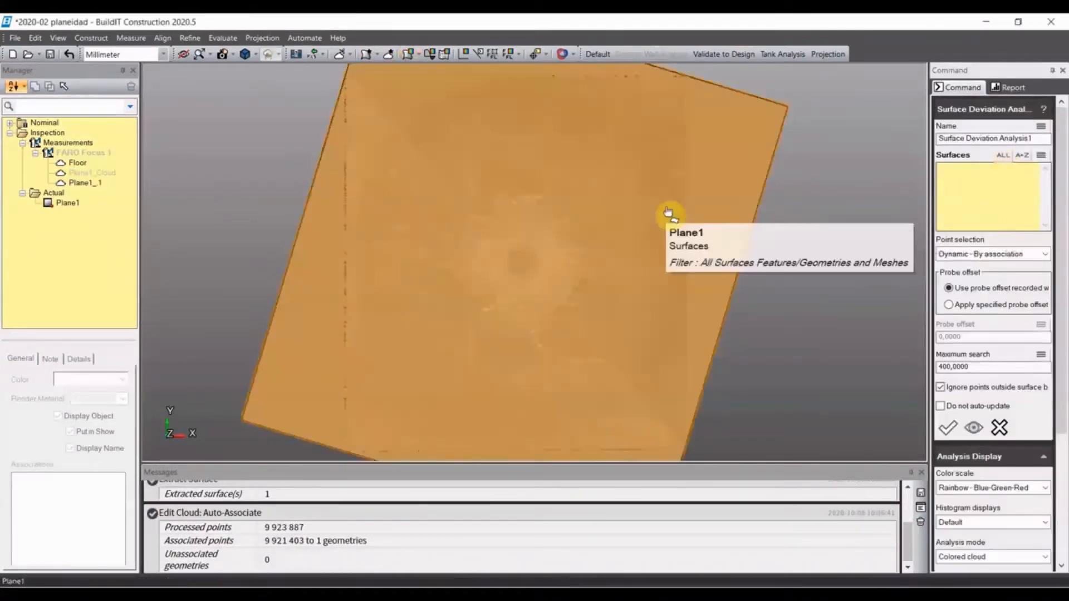
pyautogui.click(709, 218)
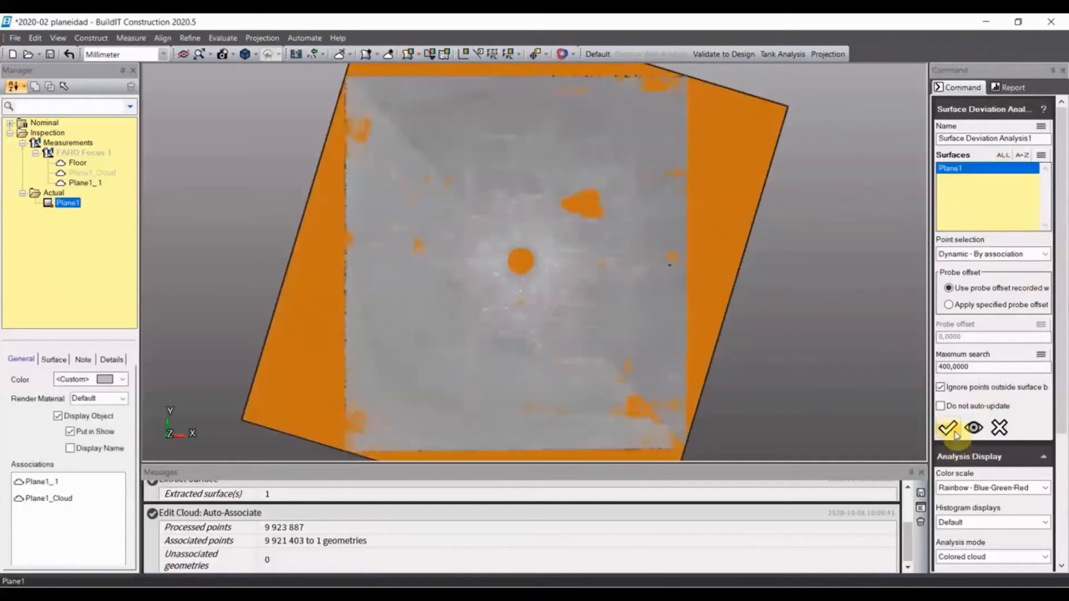
pyautogui.click(955, 434)
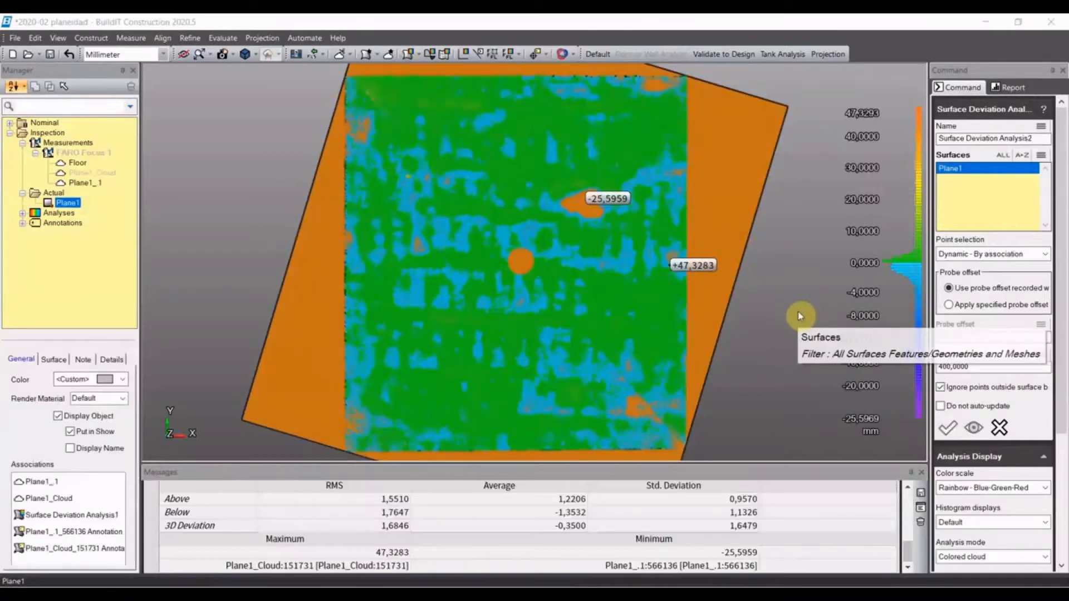
pyautogui.click(713, 295)
pyautogui.click(714, 295)
pyautogui.press('Escape')
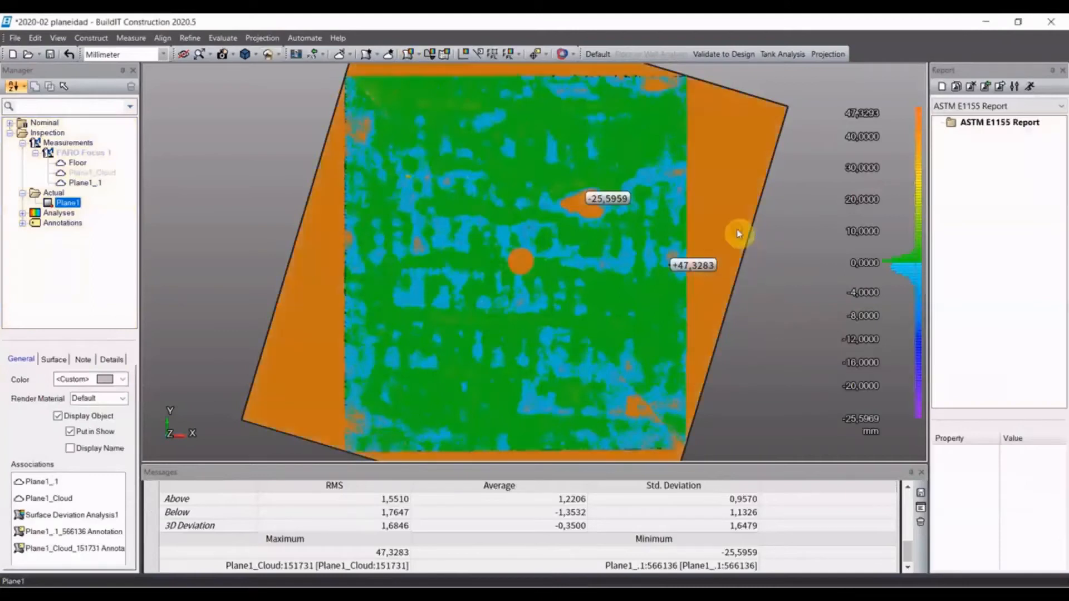
pyautogui.click(740, 234)
pyautogui.hotkey('ctrl', 'h')
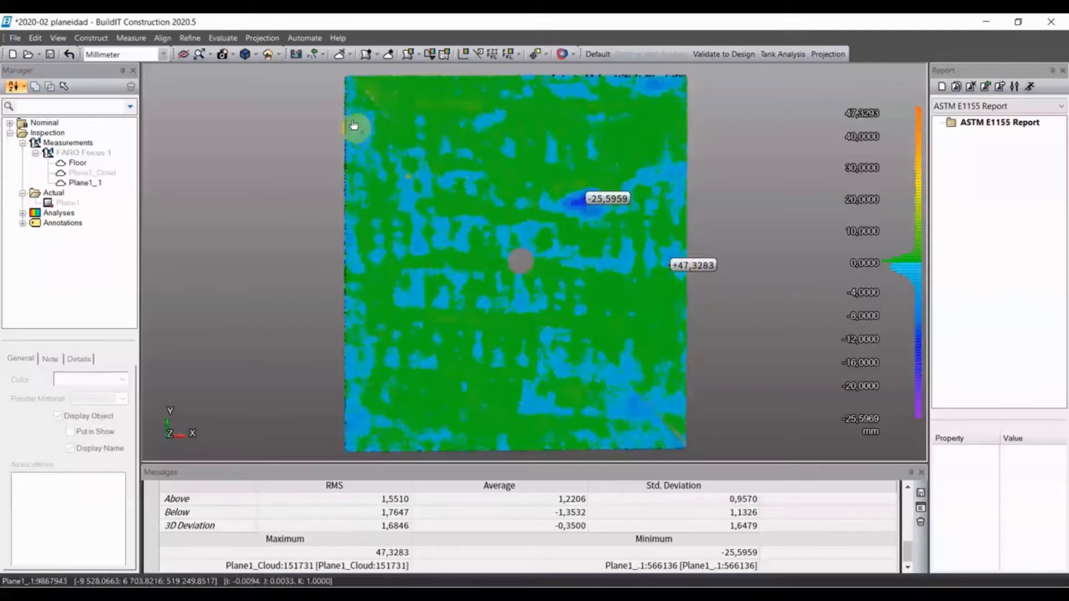
# - Add two Analysis Region Annotations showing maximum deviation, one near the floor's left edge and one below its centre
pyautogui.click(223, 38)
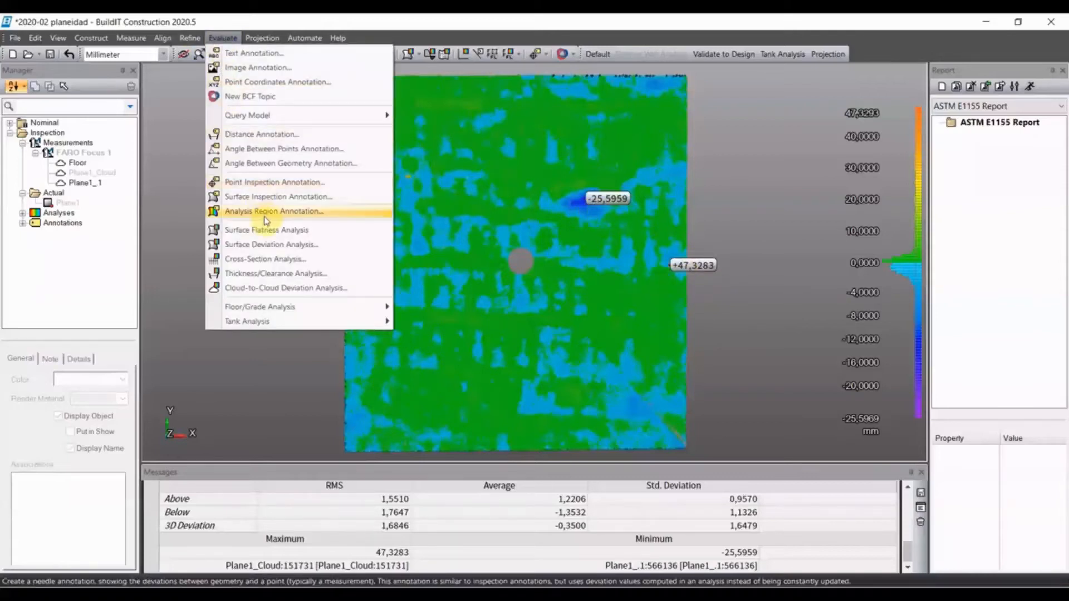
pyautogui.click(265, 215)
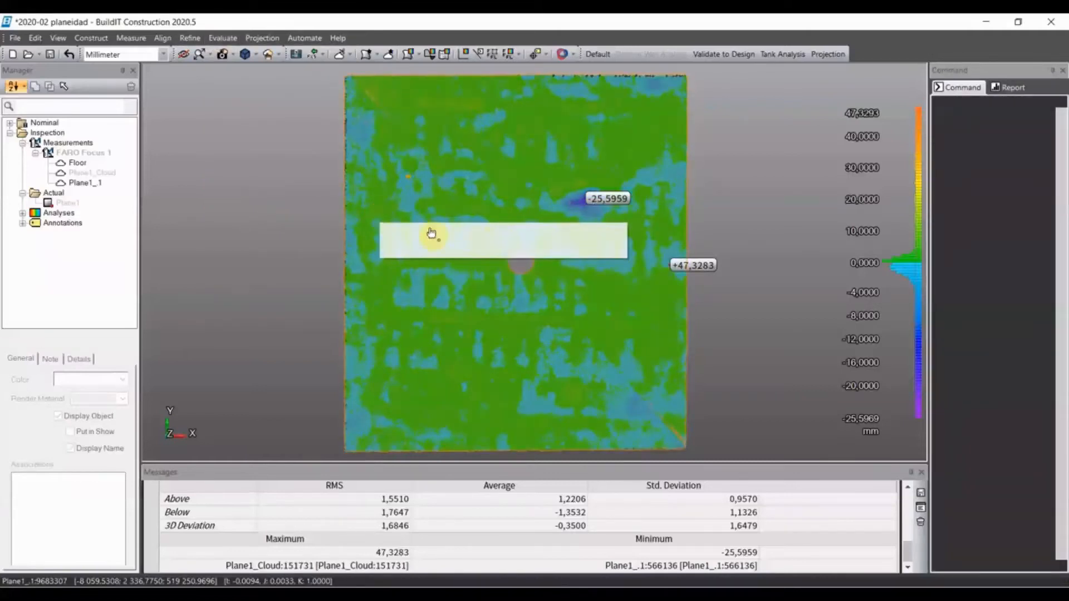
pyautogui.click(386, 221)
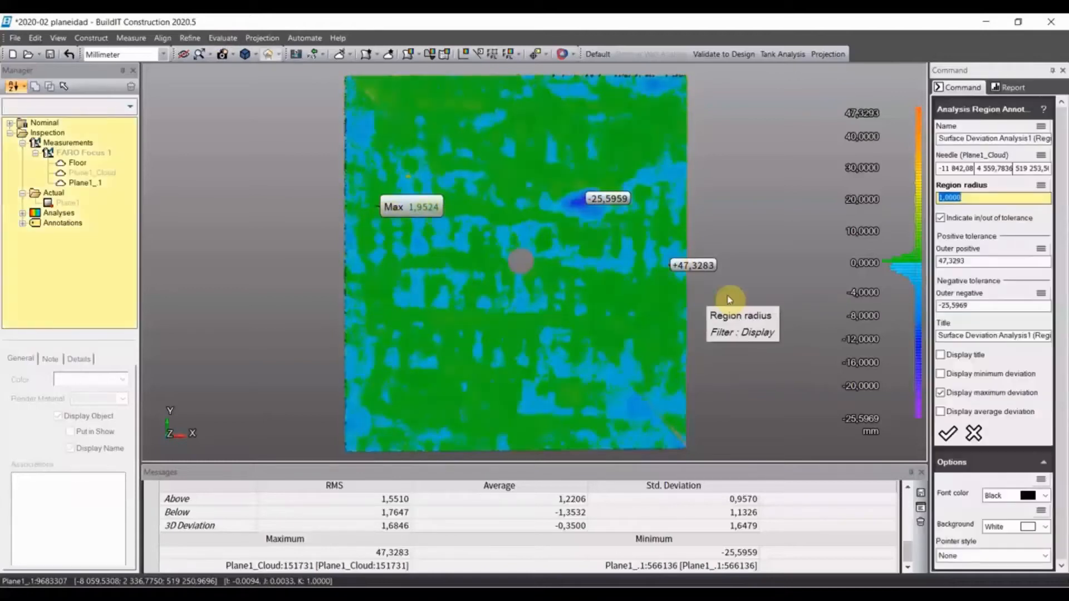
pyautogui.click(947, 432)
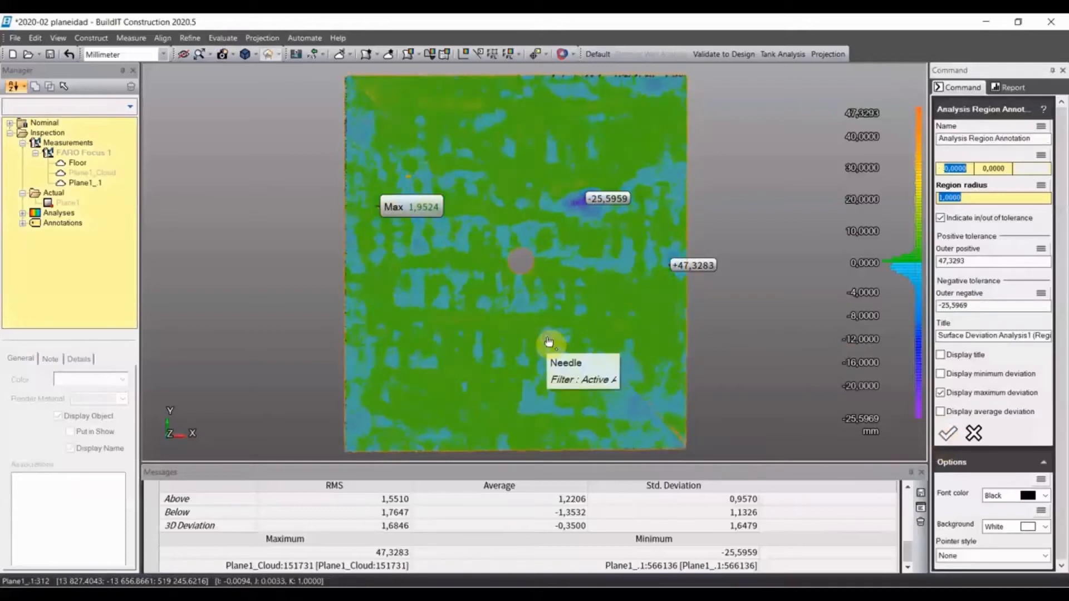
pyautogui.click(592, 335)
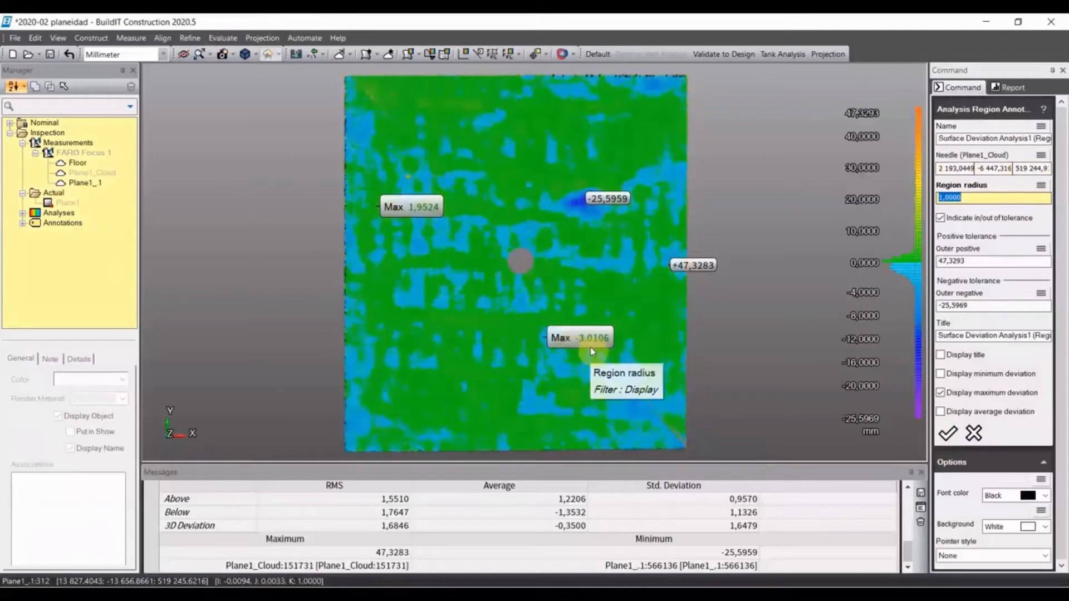
pyautogui.click(946, 434)
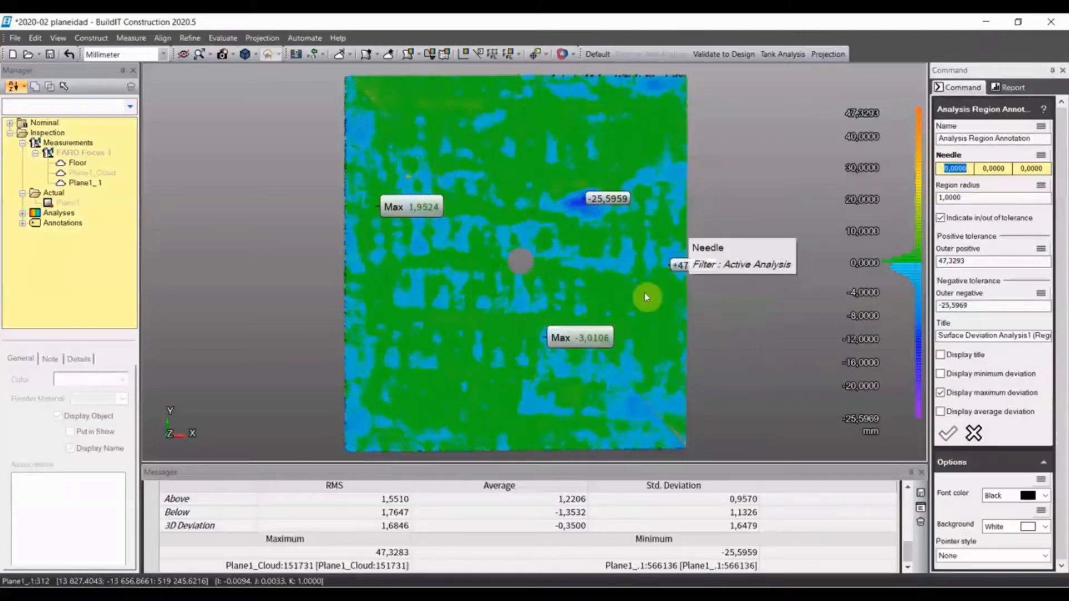
pyautogui.press('Escape')
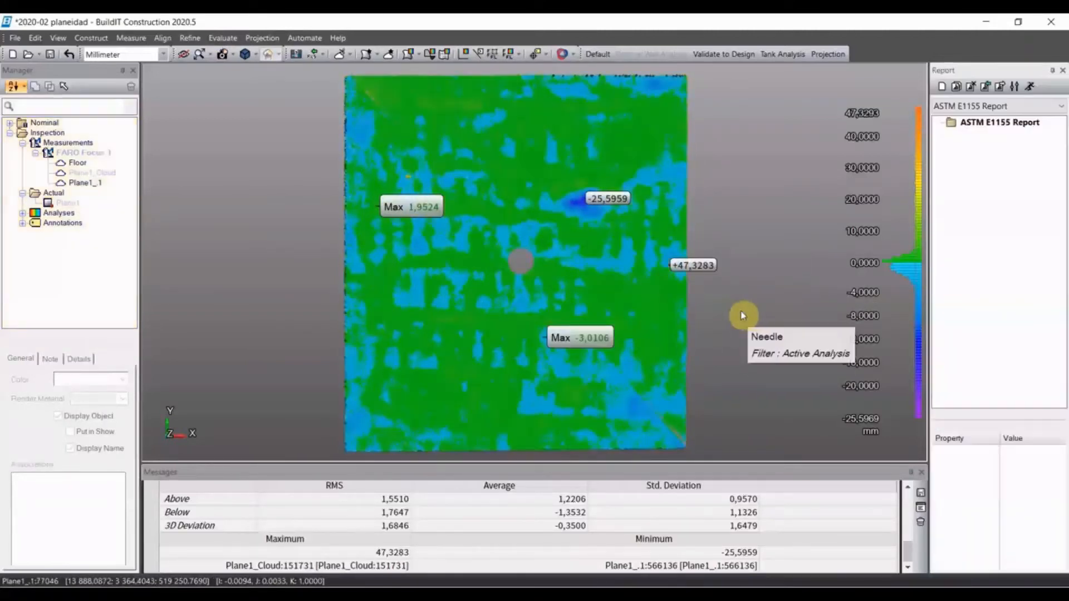
# - Move the four deviation labels off the floor map, three beside its right edge and one beside its left edge
pyautogui.moveTo(580, 338)
pyautogui.mouseDown()
pyautogui.moveTo(768, 348)
pyautogui.moveTo(749, 348)
pyautogui.mouseUp()
pyautogui.moveTo(706, 266); pyautogui.dragTo(747, 265)
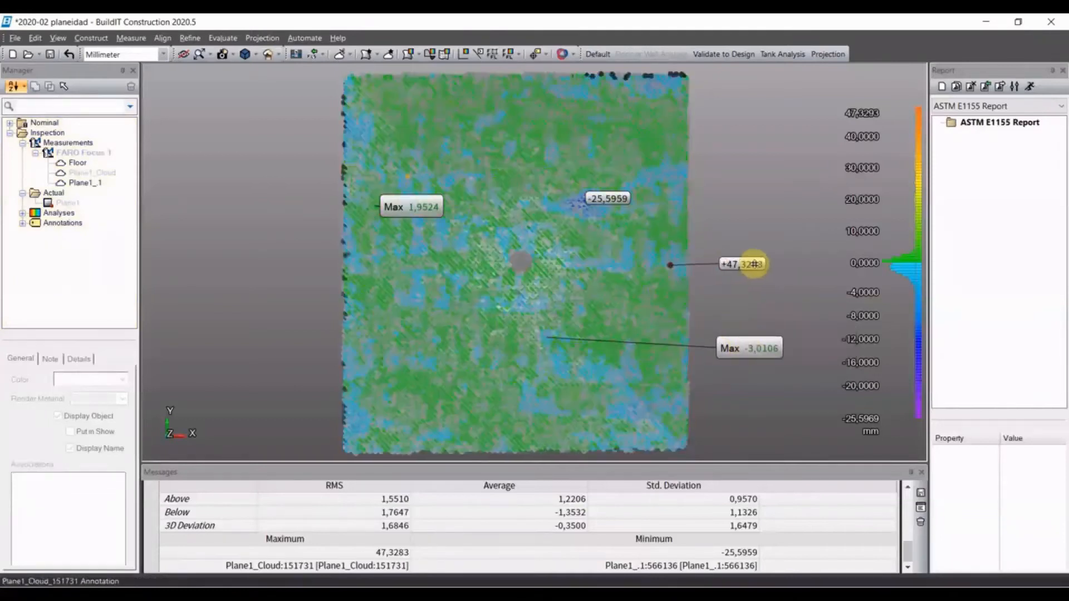
pyautogui.moveTo(615, 199); pyautogui.dragTo(730, 200)
pyautogui.moveTo(429, 208)
pyautogui.mouseDown()
pyautogui.moveTo(279, 205)
pyautogui.moveTo(286, 211)
pyautogui.mouseUp()
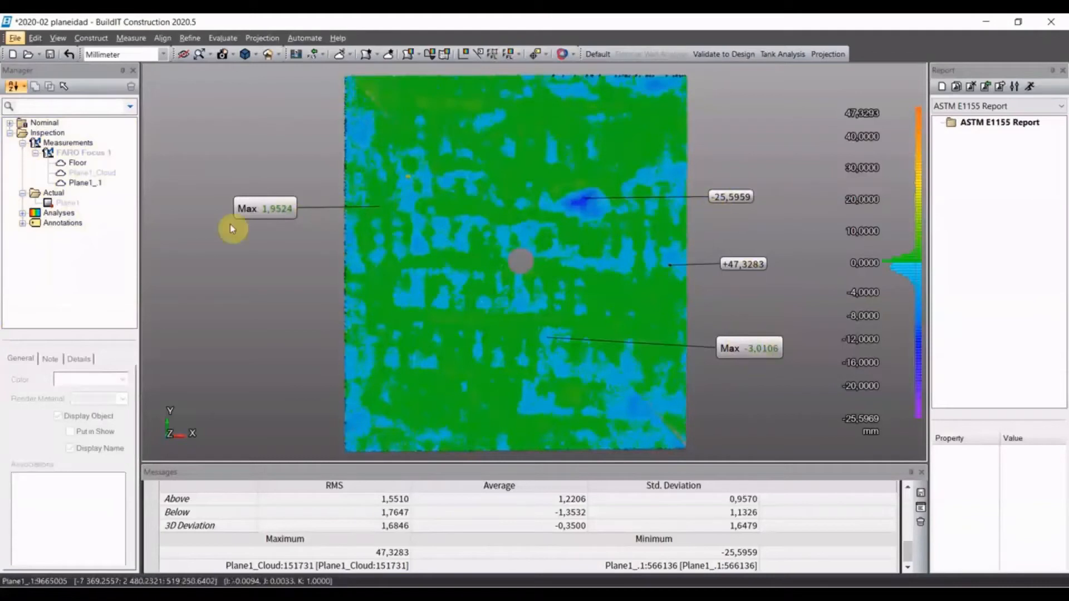
# - Hide all four annotations and the colored Plane1_1 cloud so only the Floor scan is shown
pyautogui.click(22, 223)
pyautogui.click(92, 234)
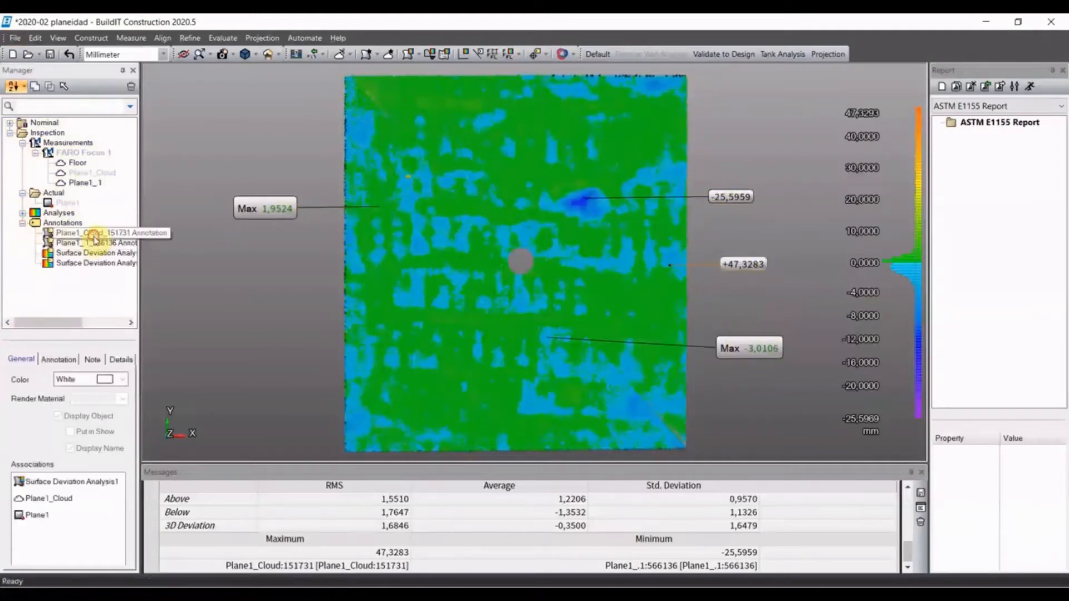
pyautogui.keyDown('shift'); pyautogui.click(96, 264); pyautogui.keyUp('shift')
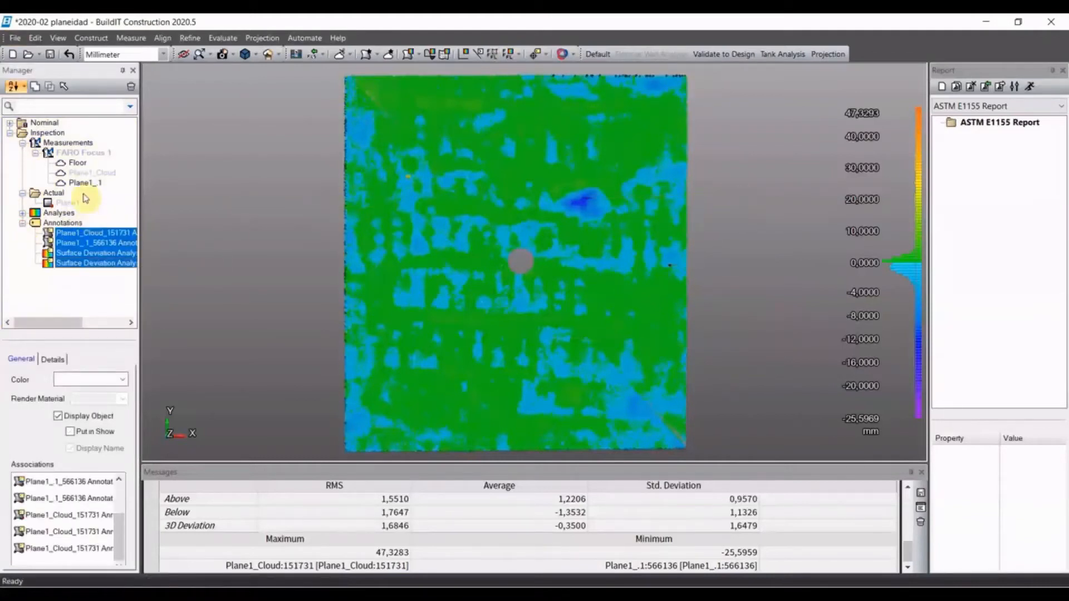
pyautogui.click(83, 183)
pyautogui.click(179, 184)
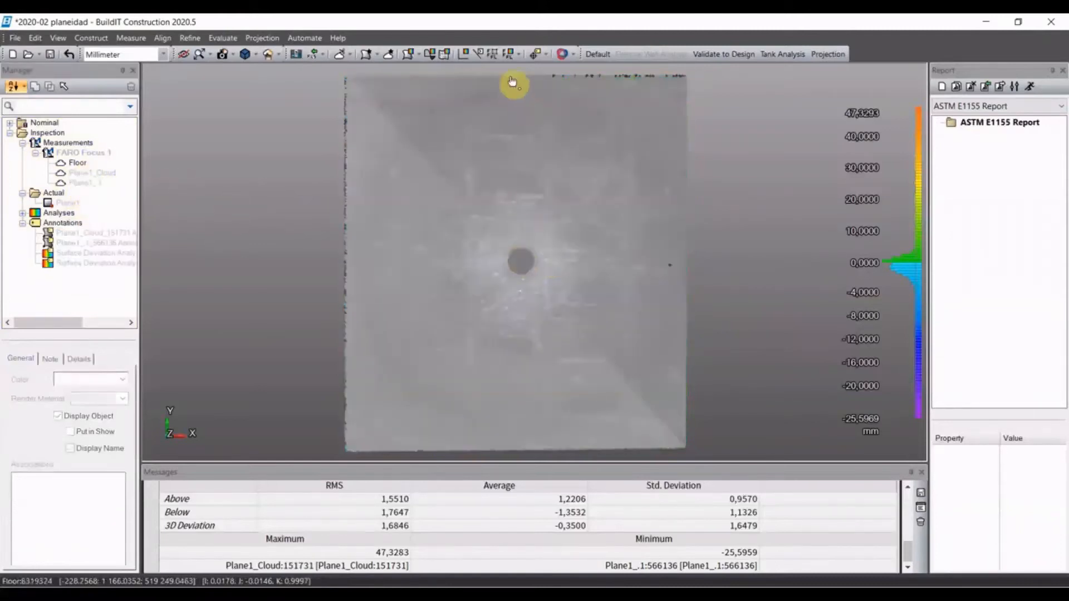
# - Construct four horizontal sample lines, each about 24 to 27 m long, one below another across the upper half of the floor
pyautogui.click(478, 54)
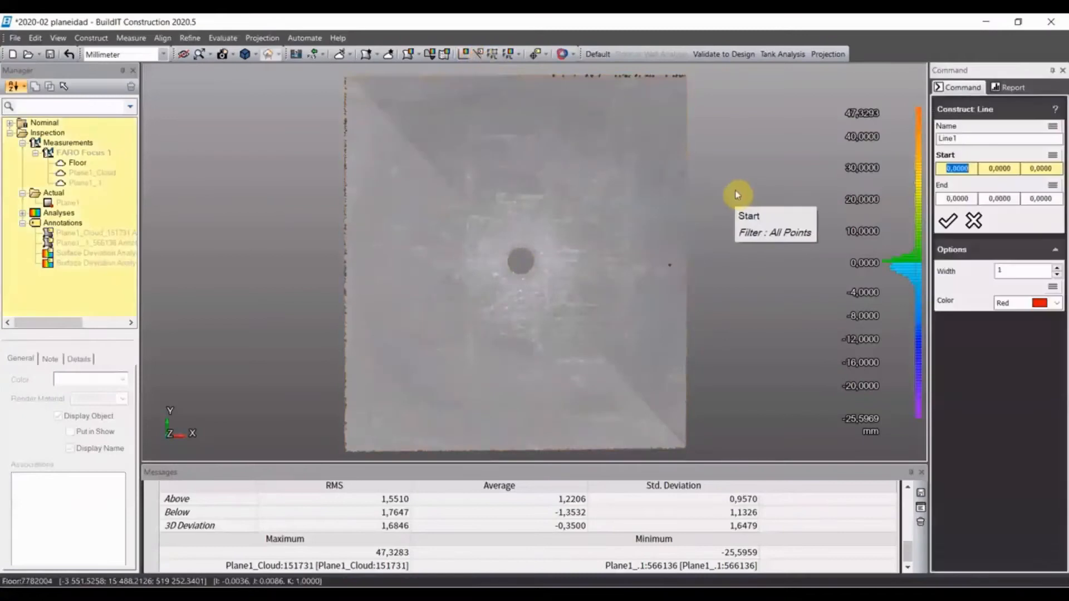
pyautogui.click(355, 93)
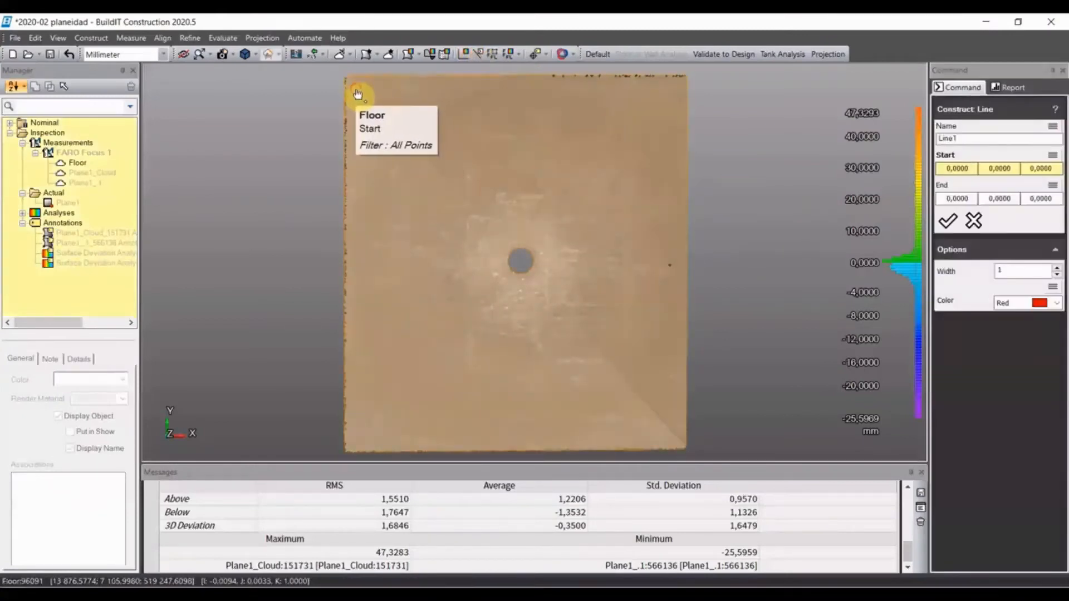
pyautogui.click(669, 98)
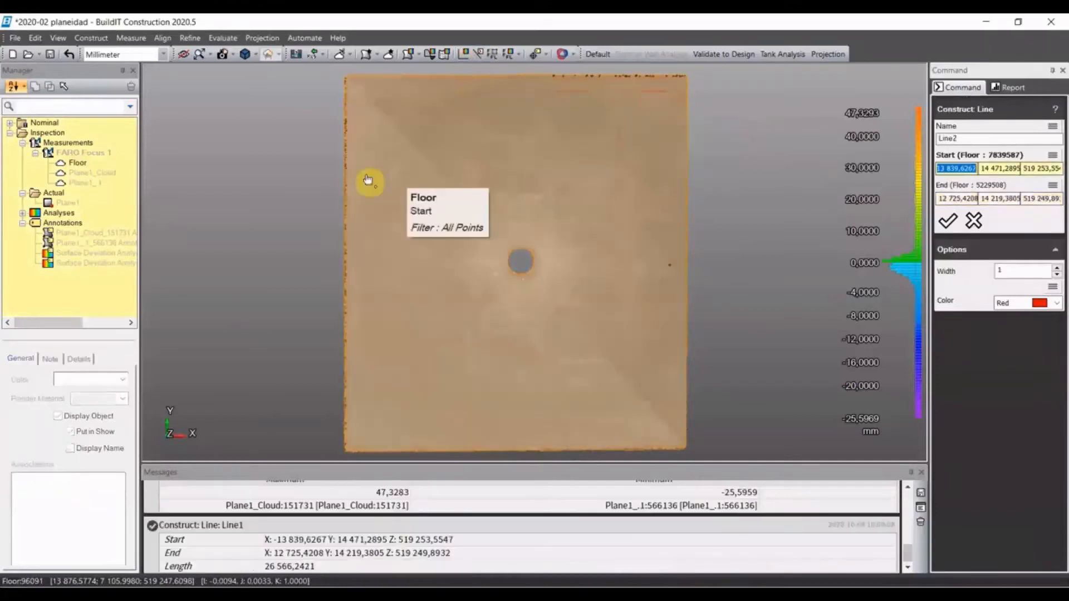
pyautogui.click(360, 131)
pyautogui.click(668, 137)
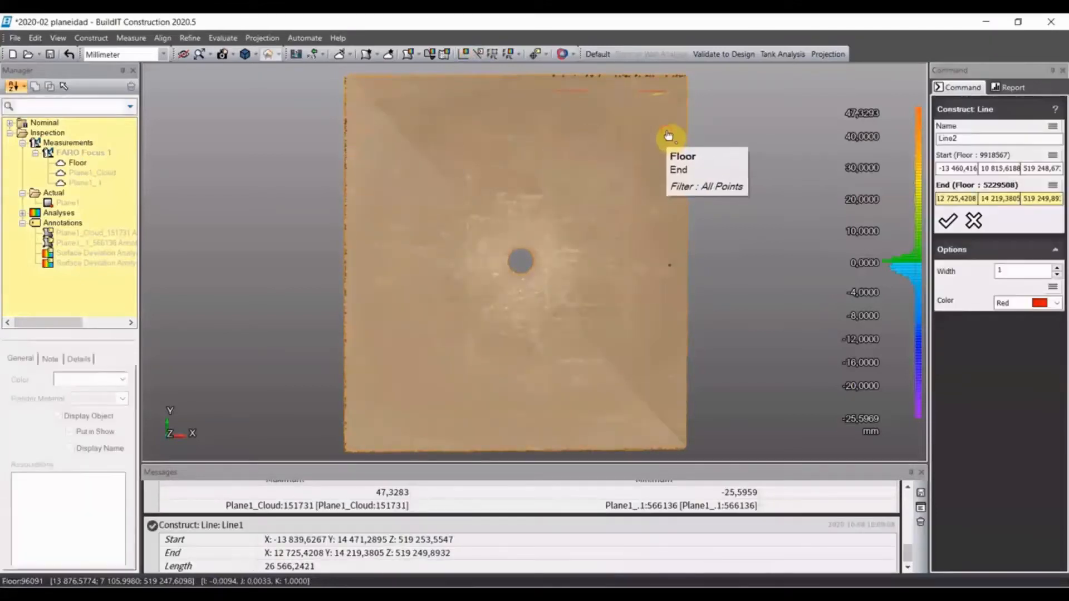
pyautogui.click(396, 186)
pyautogui.click(649, 195)
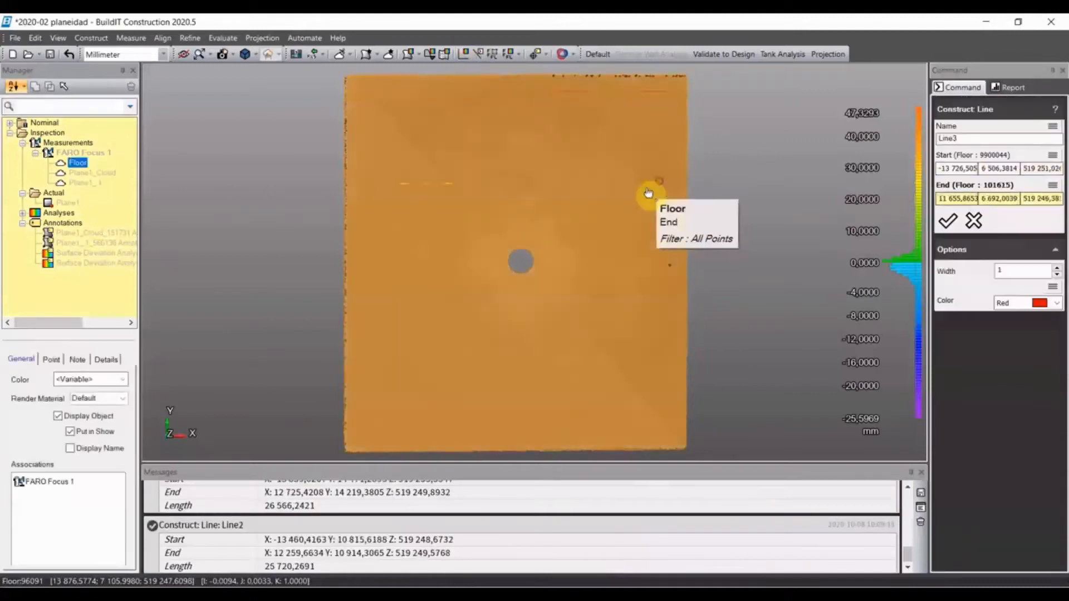
pyautogui.click(366, 233)
pyautogui.click(650, 235)
# - Construct two vertical sample lines about 16.5 m long, crossing the horizontal ones near the right side and left of centre
pyautogui.click(636, 88)
pyautogui.click(631, 283)
pyautogui.click(437, 92)
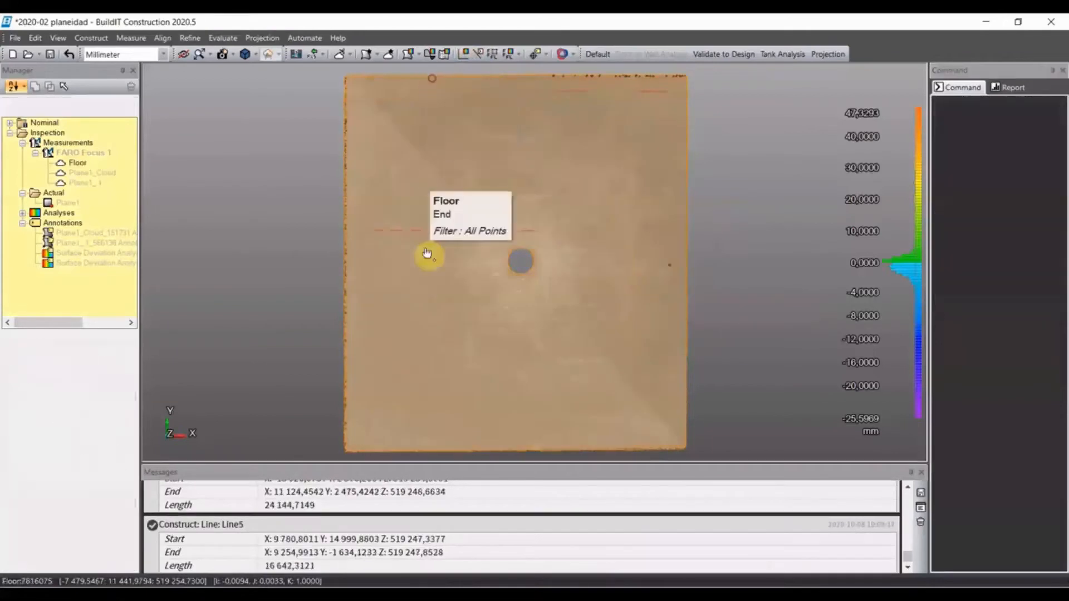
pyautogui.click(424, 278)
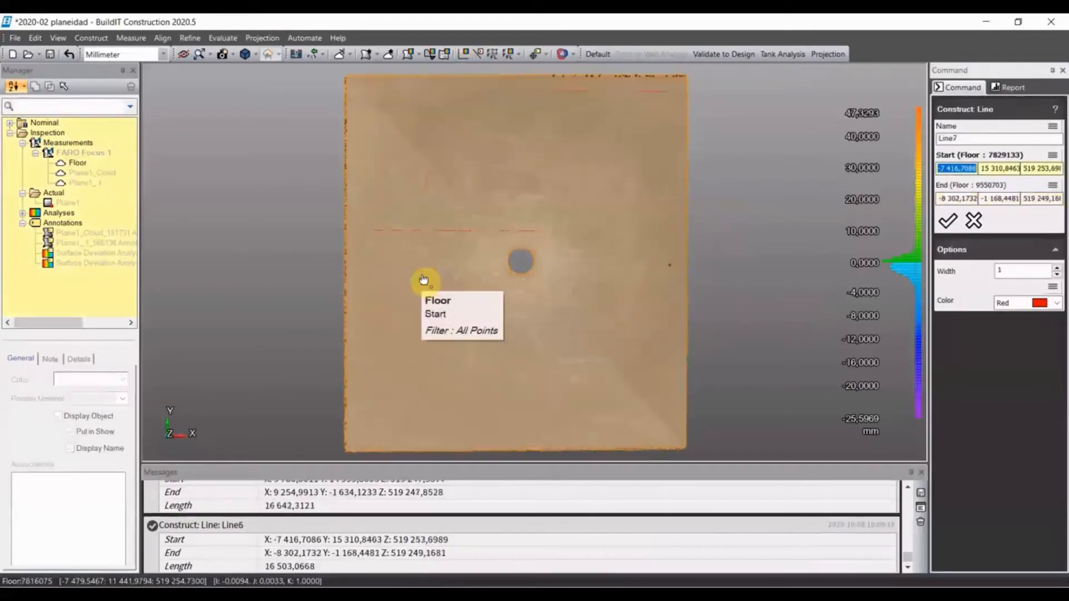
pyautogui.click(974, 220)
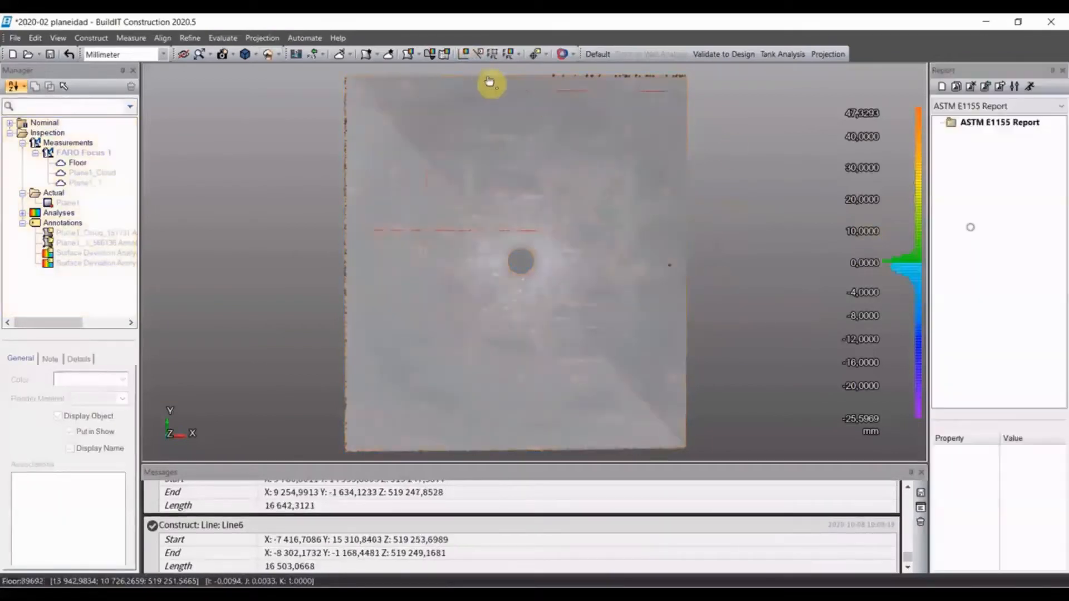
# - Run an ASTM E1155 floor flatness analysis on the Floor cloud with all six sample lines, an 800 mm contact patch and the metric standard
pyautogui.click(509, 58)
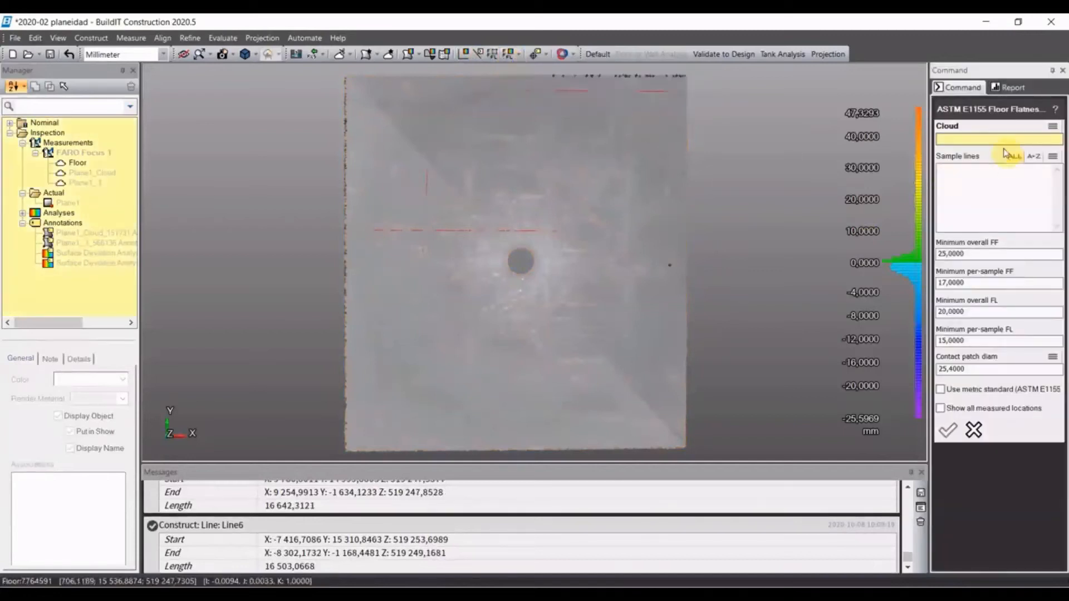
pyautogui.click(633, 204)
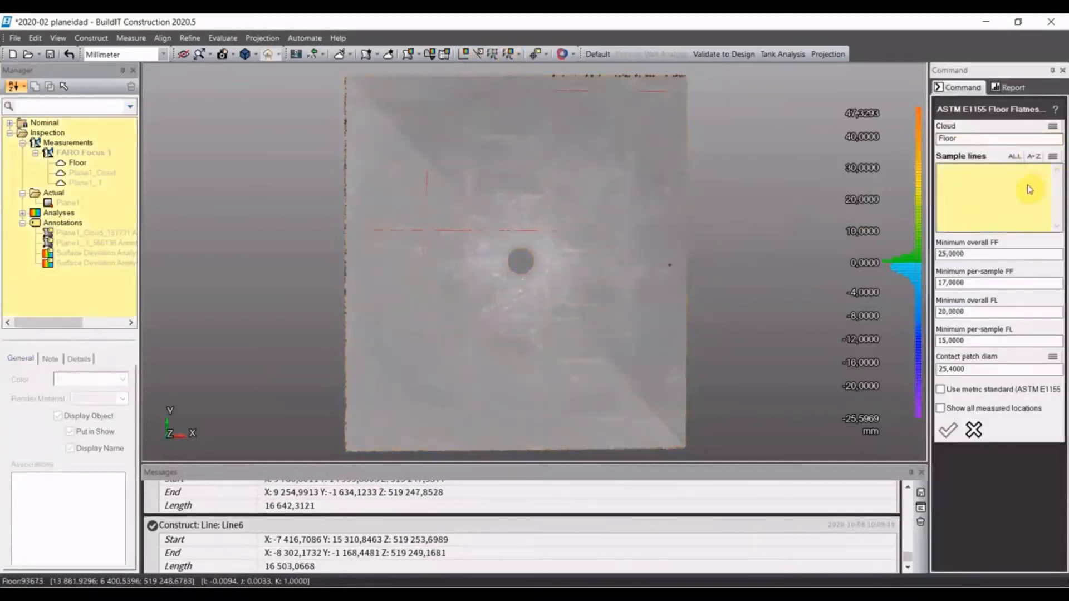
pyautogui.click(1016, 158)
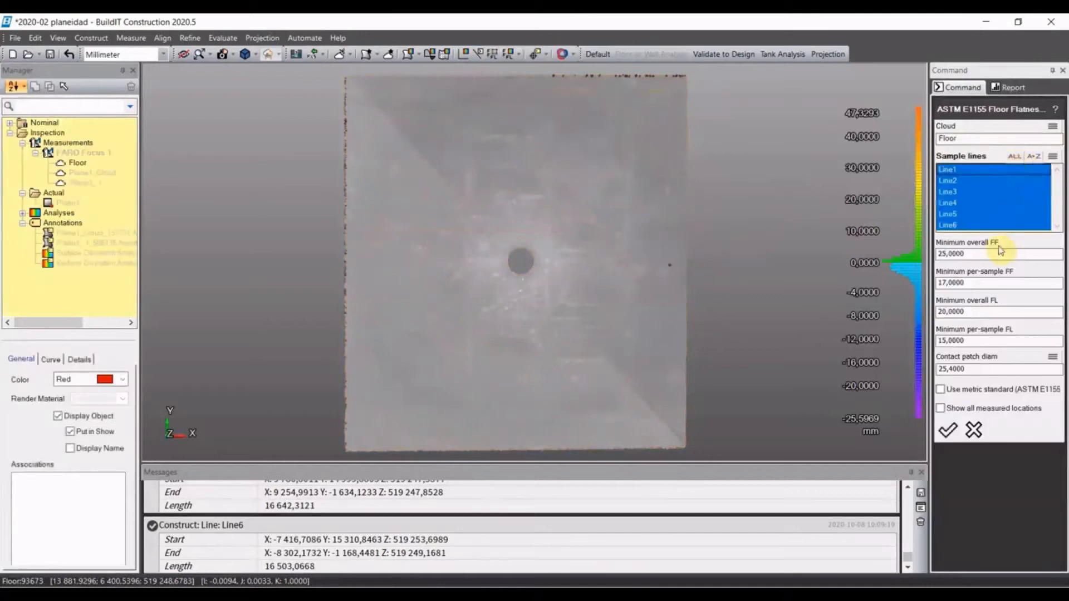
pyautogui.click(965, 370)
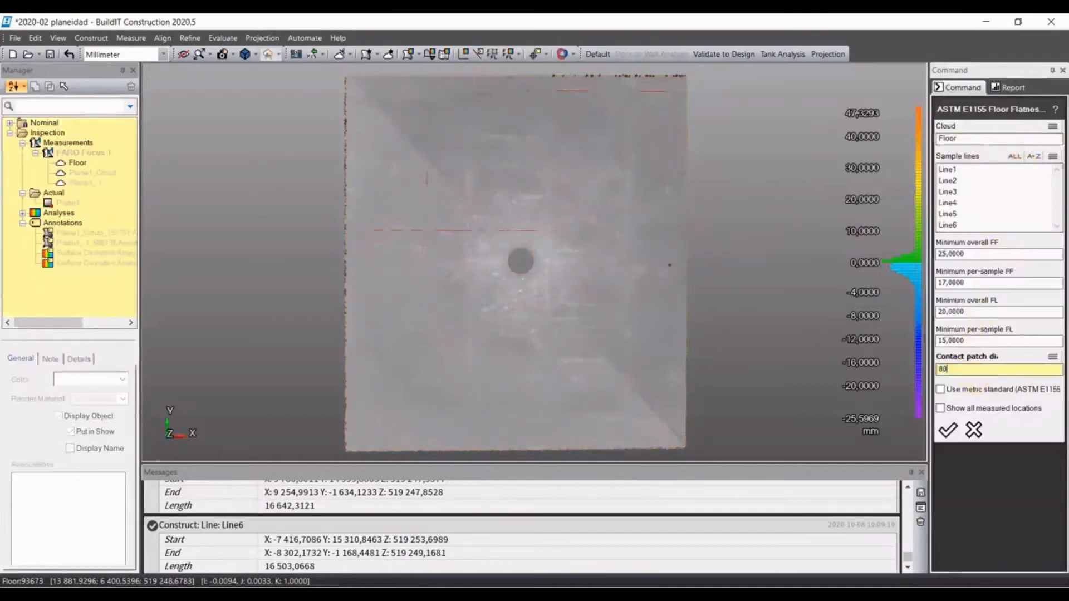
pyautogui.click(940, 389)
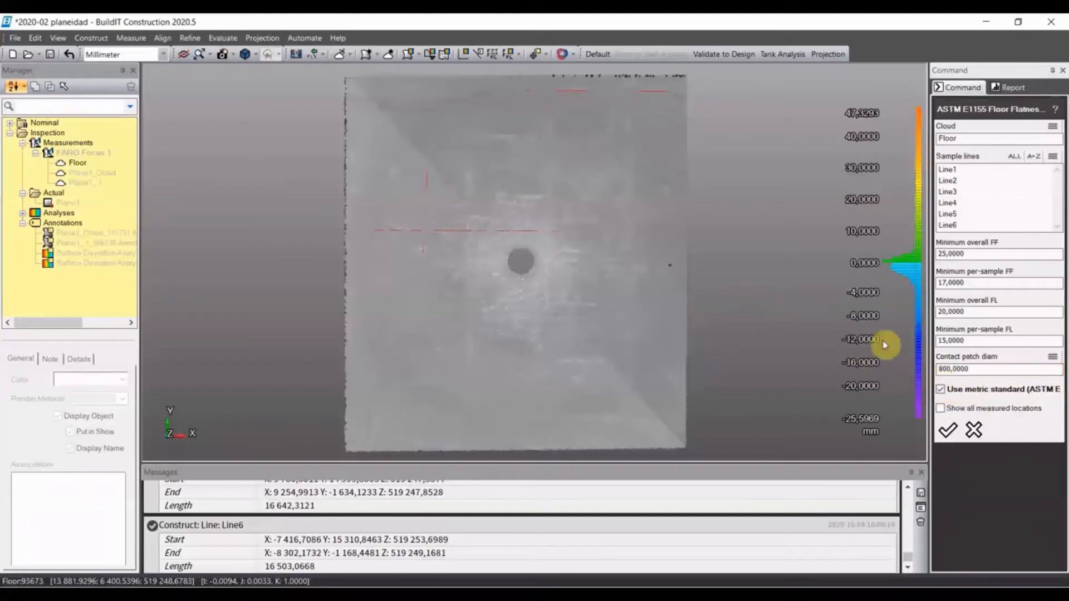
pyautogui.click(948, 431)
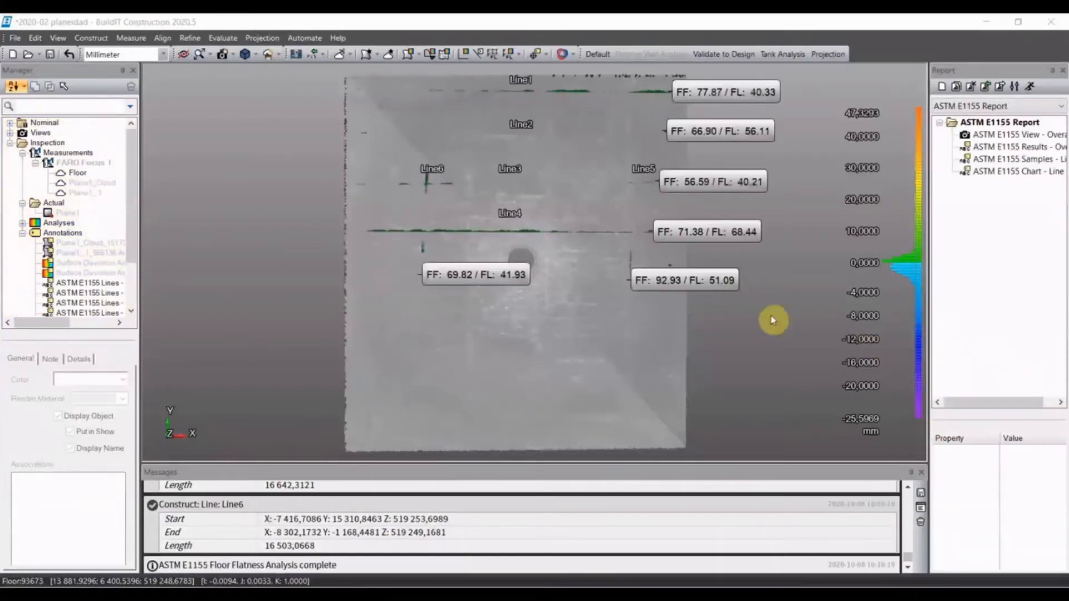
# - Move the six FF/FL labels off the floor scan, five beside its right edge and the Line6 label beside its left edge
pyautogui.moveTo(694, 286); pyautogui.dragTo(774, 304)
pyautogui.moveTo(740, 232); pyautogui.dragTo(785, 236)
pyautogui.moveTo(734, 182); pyautogui.dragTo(776, 183)
pyautogui.moveTo(736, 135); pyautogui.dragTo(768, 133)
pyautogui.moveTo(740, 91); pyautogui.dragTo(769, 88)
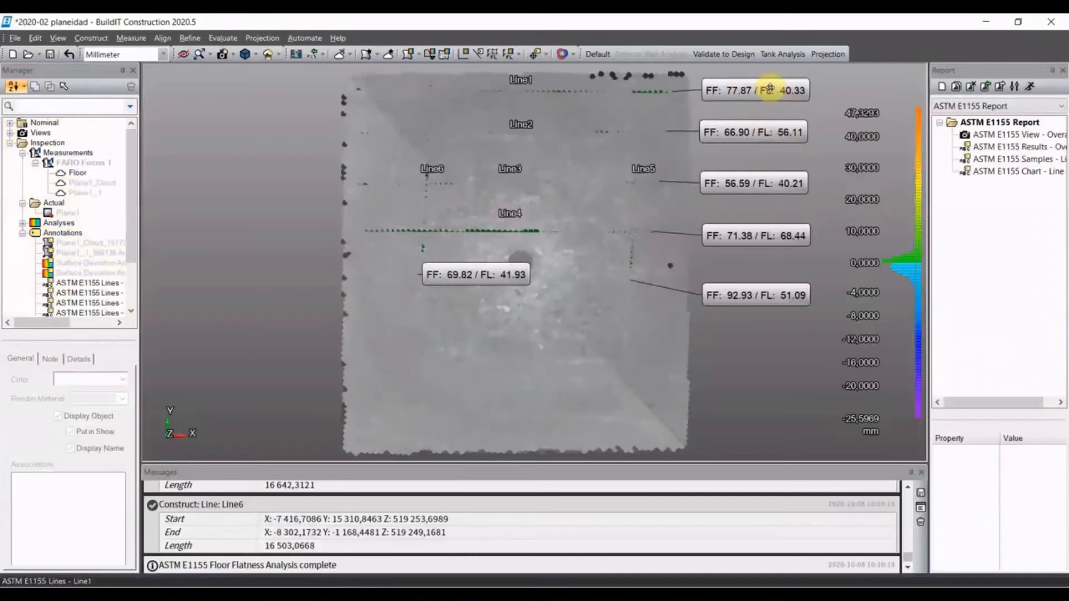
pyautogui.moveTo(517, 278); pyautogui.dragTo(289, 277)
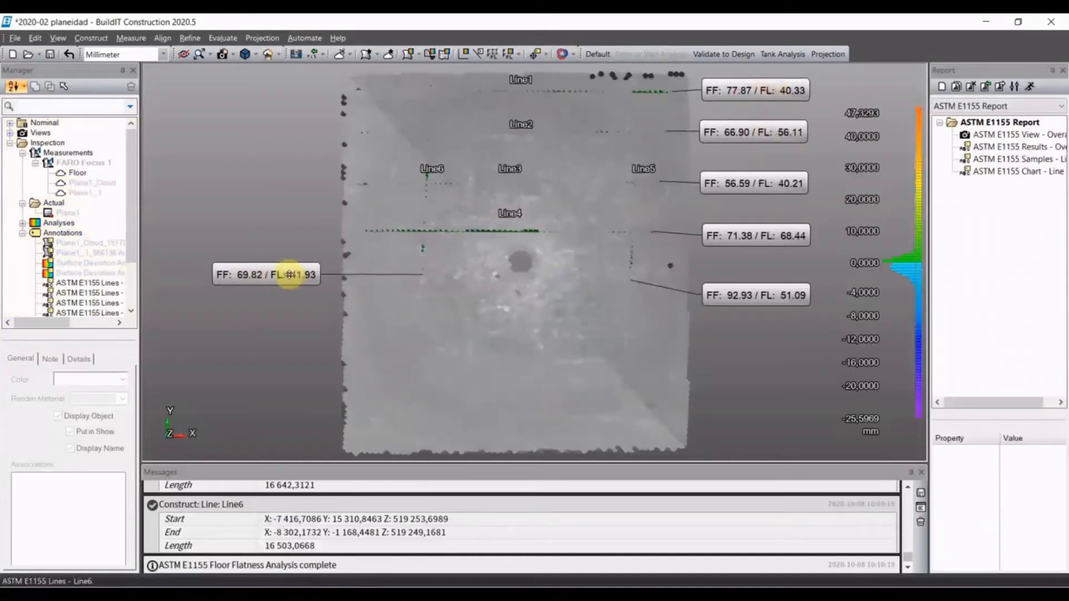
# - Show the four hidden plane and surface deviation annotations again and shift the -25,5959 label clear of the Line3 flatness label
pyautogui.click(82, 243)
pyautogui.keyDown('shift'); pyautogui.click(92, 273); pyautogui.keyUp('shift')
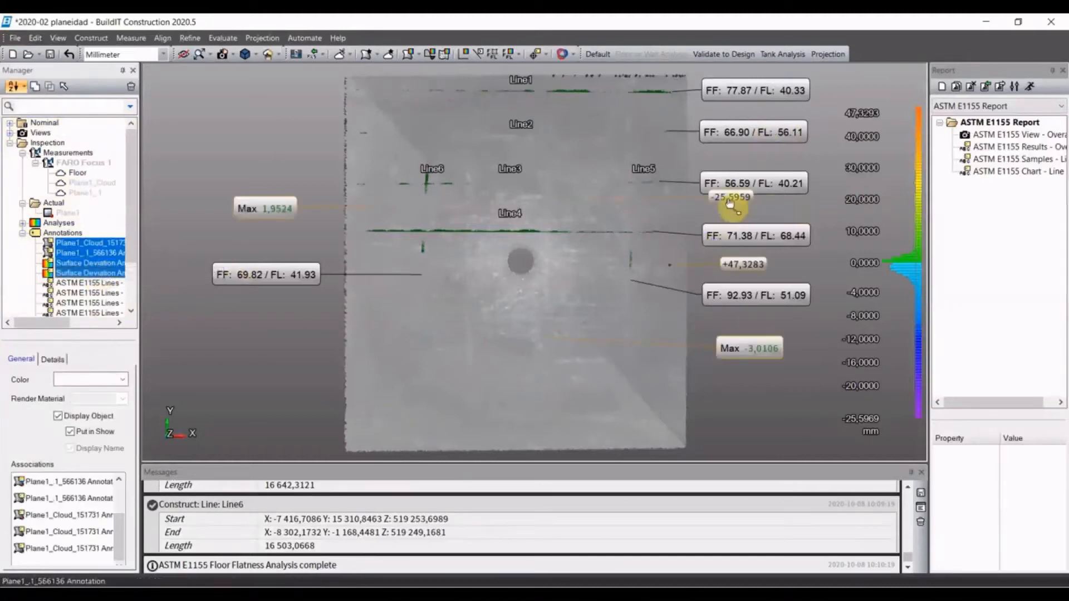
pyautogui.moveTo(729, 201); pyautogui.dragTo(730, 204)
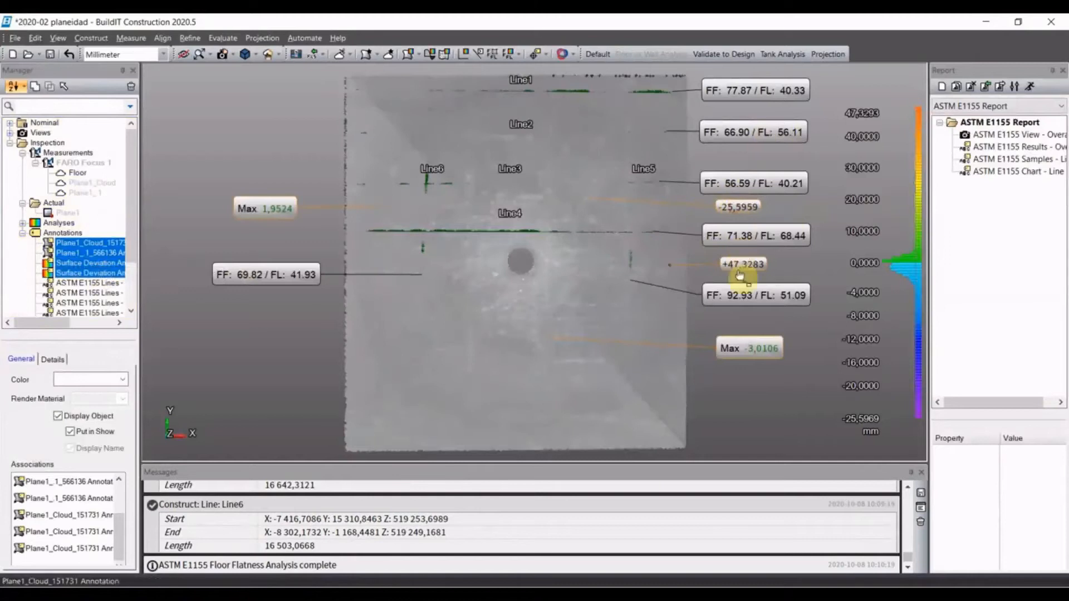
pyautogui.click(313, 246)
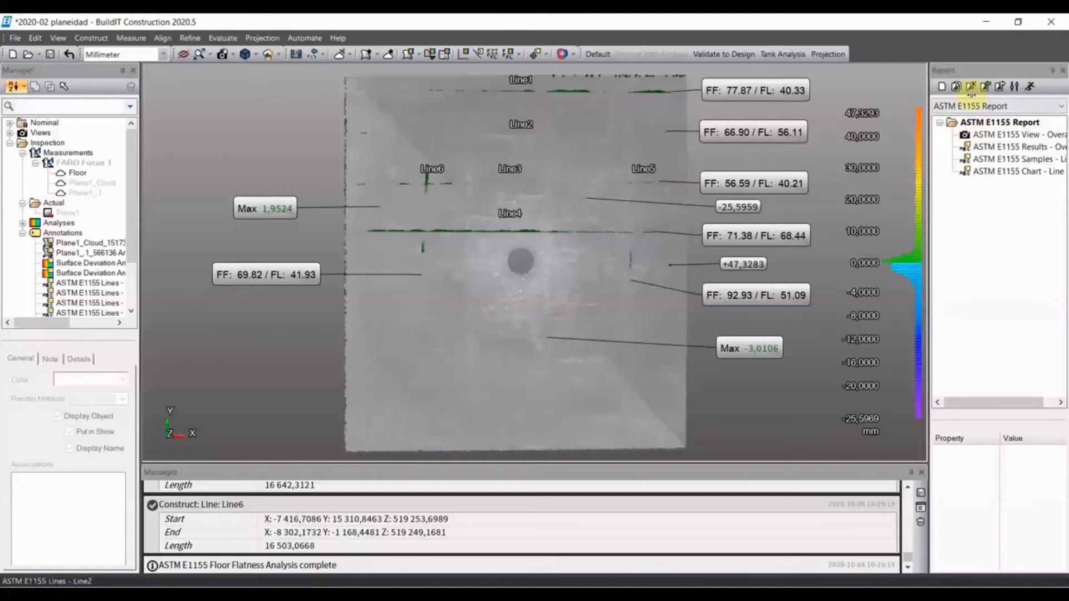
# - Generate the ASTM E1155 report as a standard PDF, replacing the existing 2020-02 planeidad_ASTM E1155 Report file in the Floor Flatness folder
pyautogui.click(1029, 87)
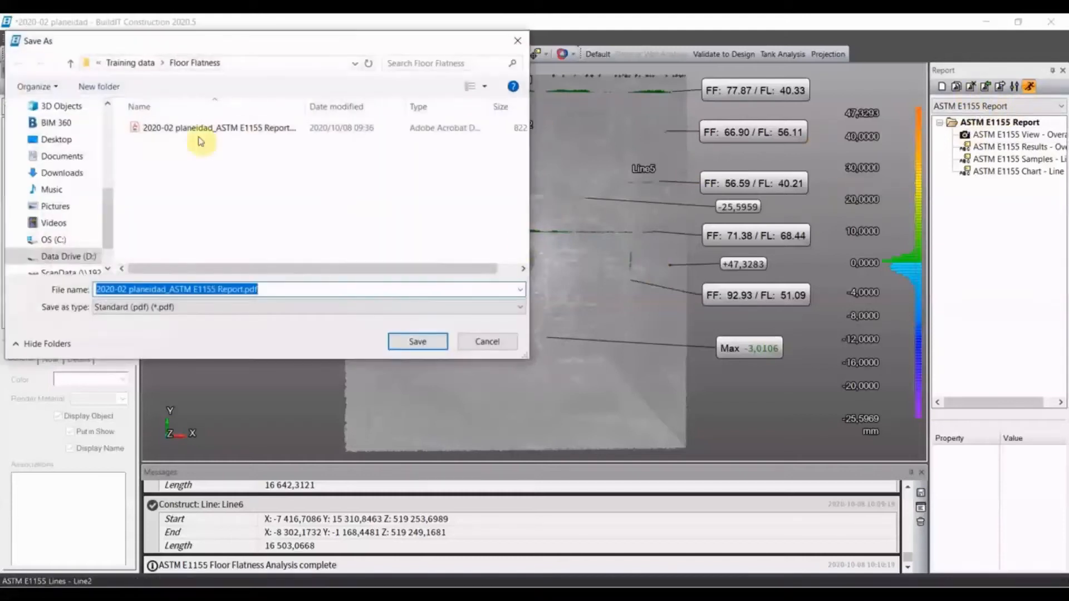
pyautogui.click(199, 129)
pyautogui.click(412, 341)
pyautogui.click(573, 308)
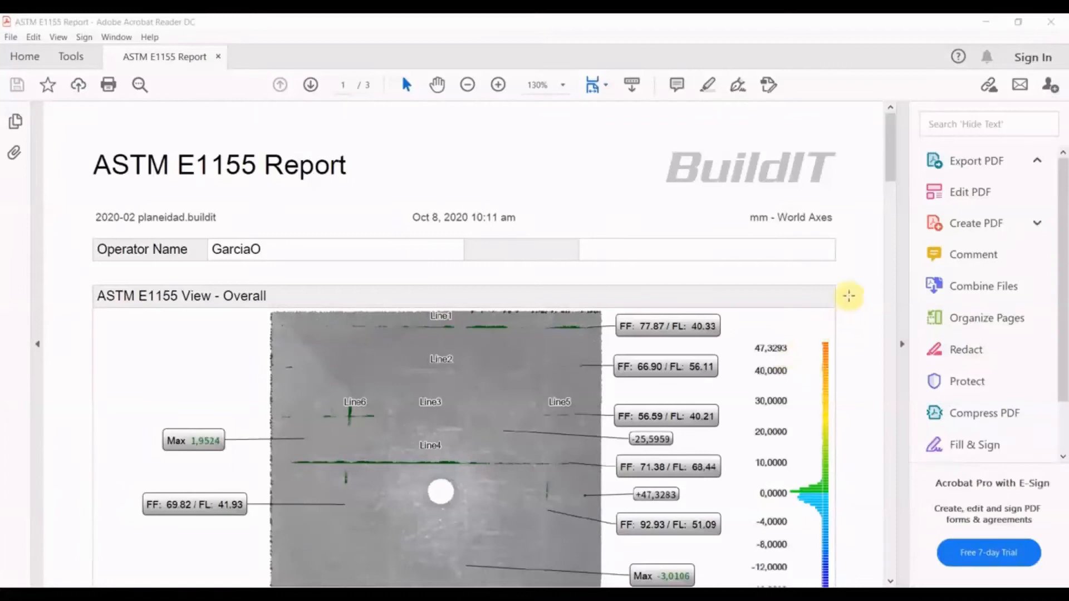
# - Review the ASTM E1155 report's overall view, required versus measured flatness and levelness, and the results for each sample line
pyautogui.scroll(-5, 861, 291)
pyautogui.scroll(1, 880, 312)
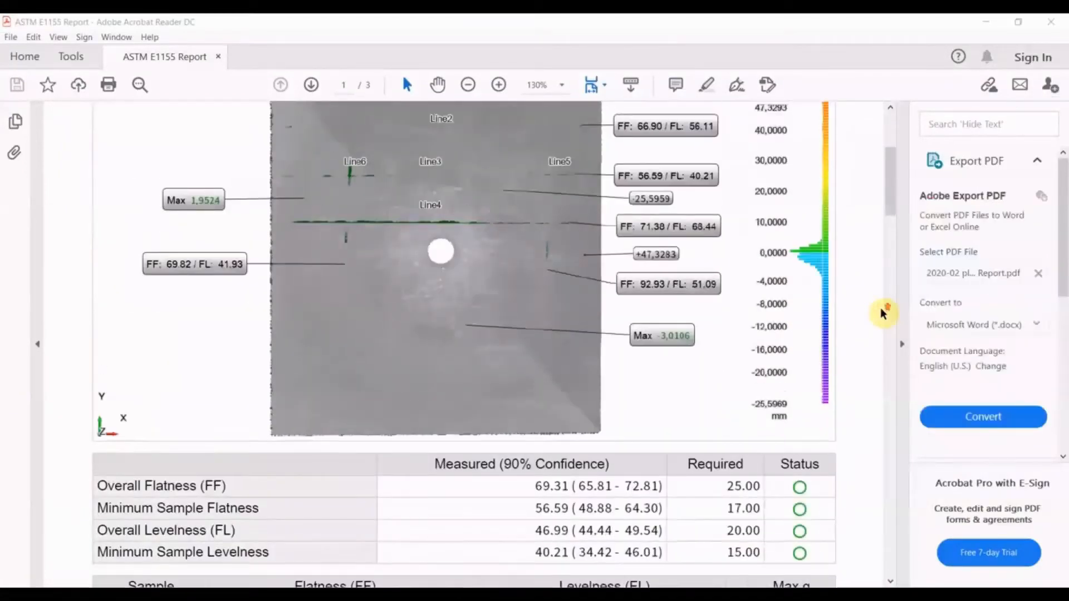
pyautogui.scroll(1, 881, 314)
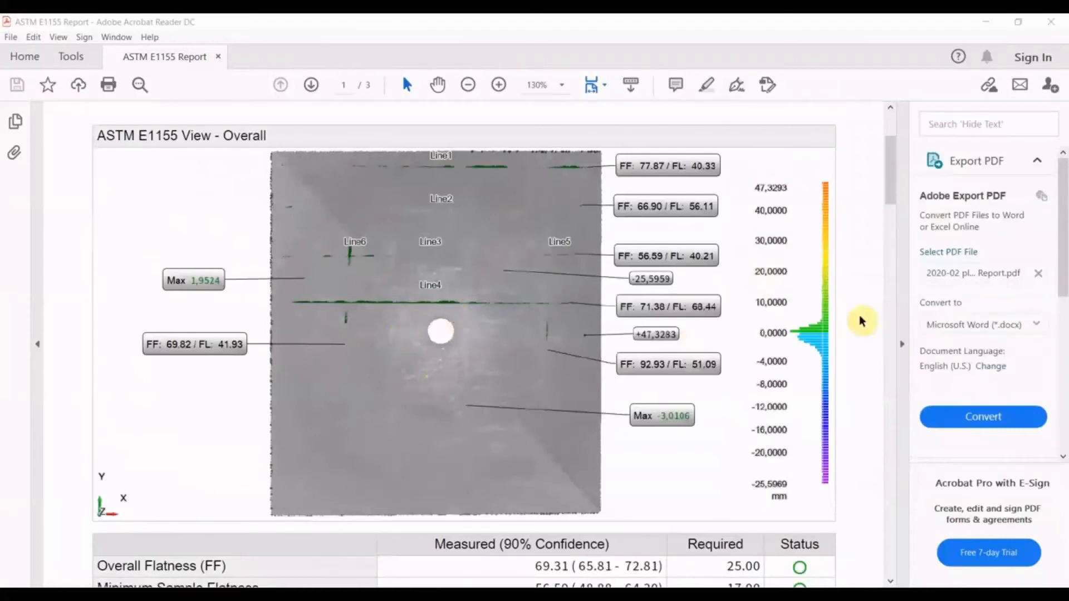
pyautogui.scroll(-8, 857, 317)
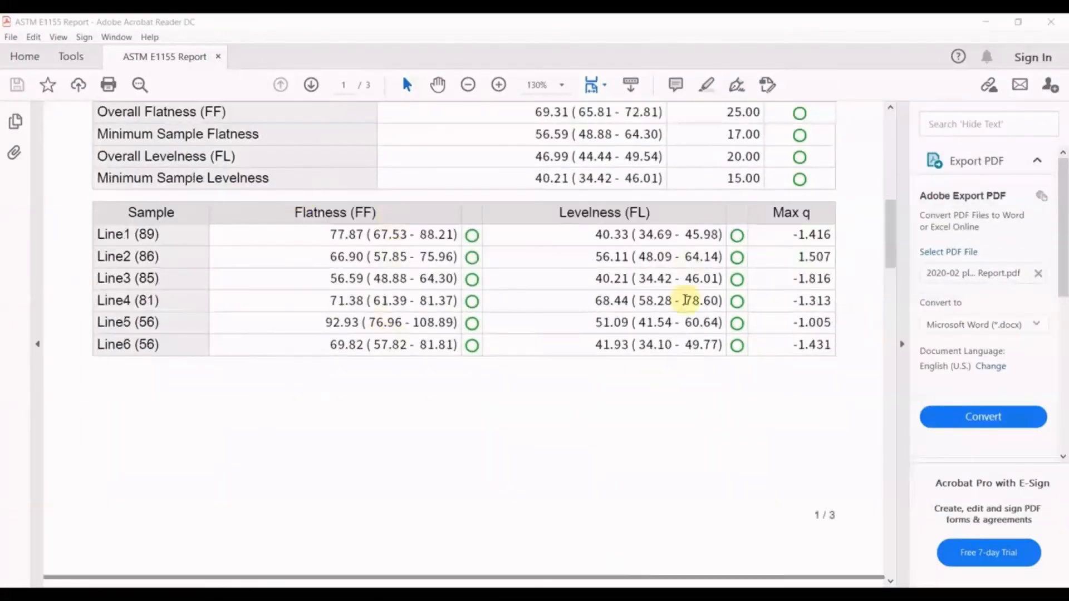
pyautogui.scroll(2, 489, 281)
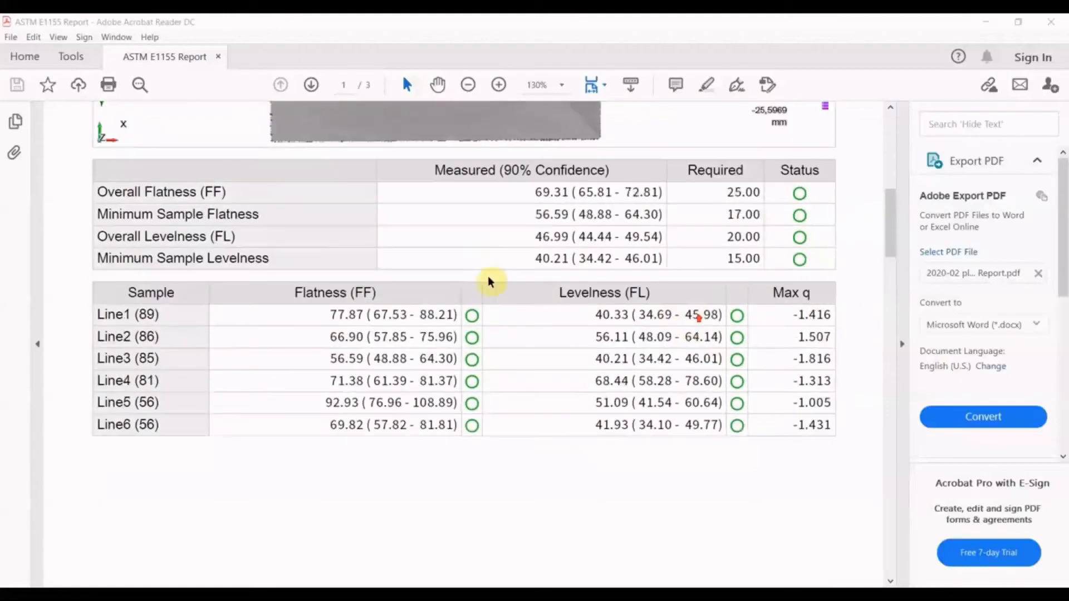
pyautogui.scroll(-1, 490, 281)
pyautogui.moveTo(890, 232); pyautogui.dragTo(889, 262)
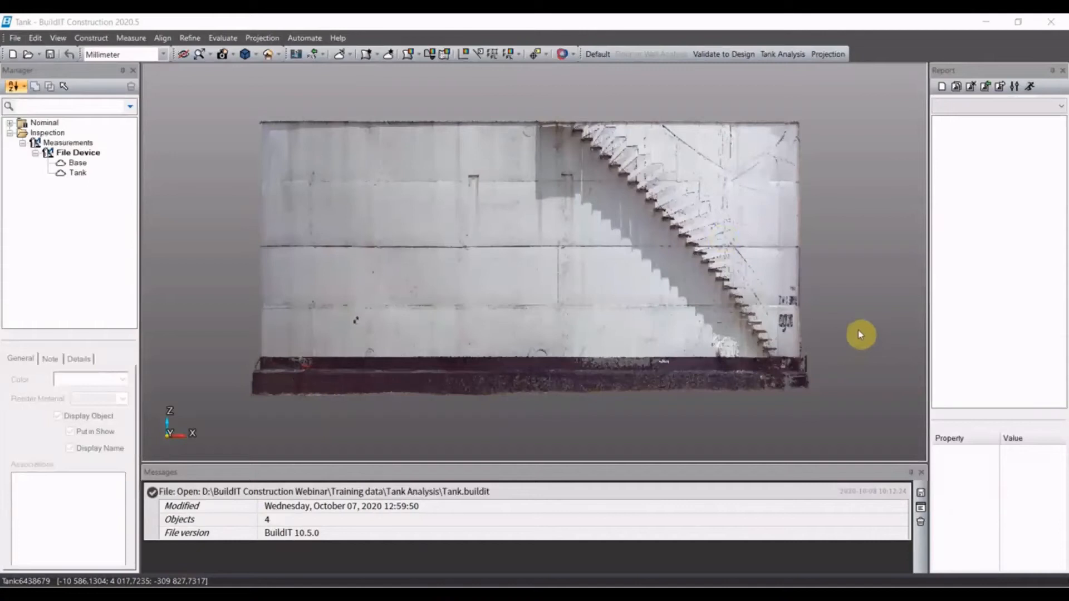
# - Switch the Tank project to the Tank Analysis workspace and expand the measurements to identify the Tank and Base clouds
pyautogui.click(782, 54)
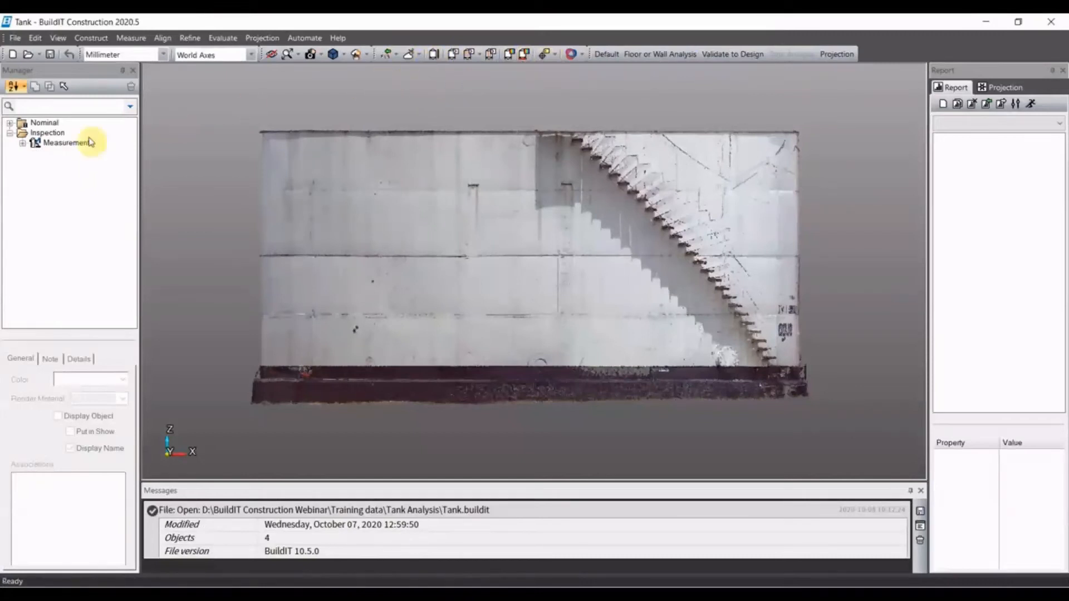
pyautogui.click(23, 144)
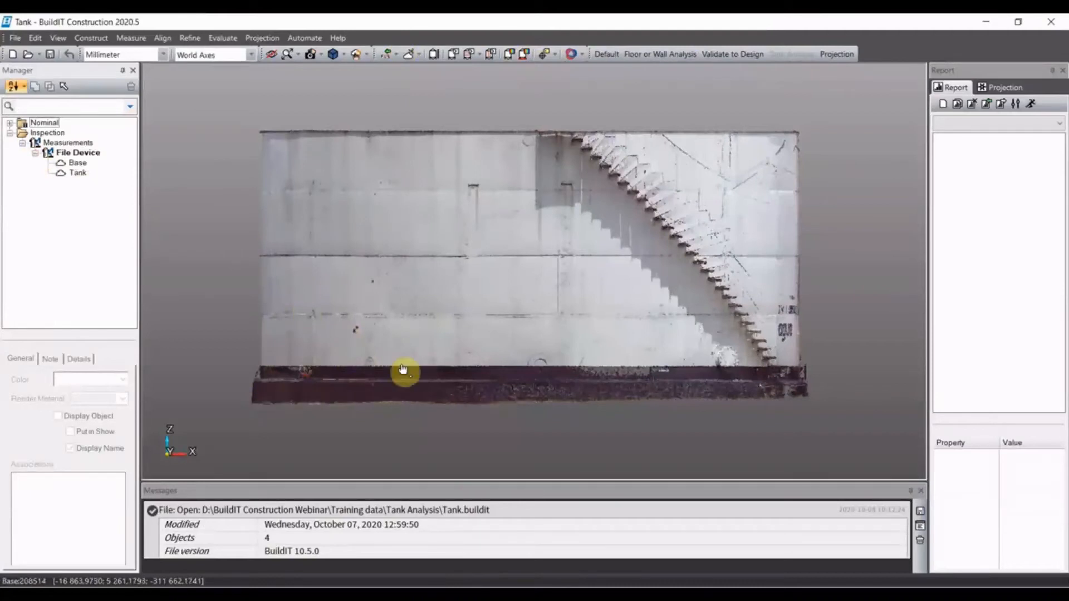
pyautogui.click(79, 173)
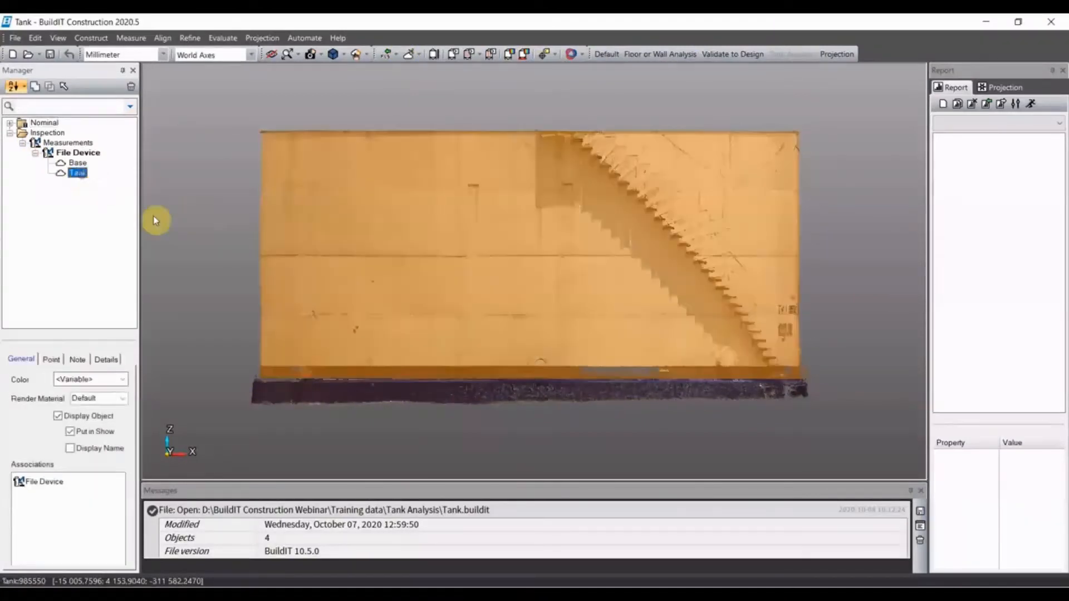
pyautogui.click(77, 165)
pyautogui.click(97, 188)
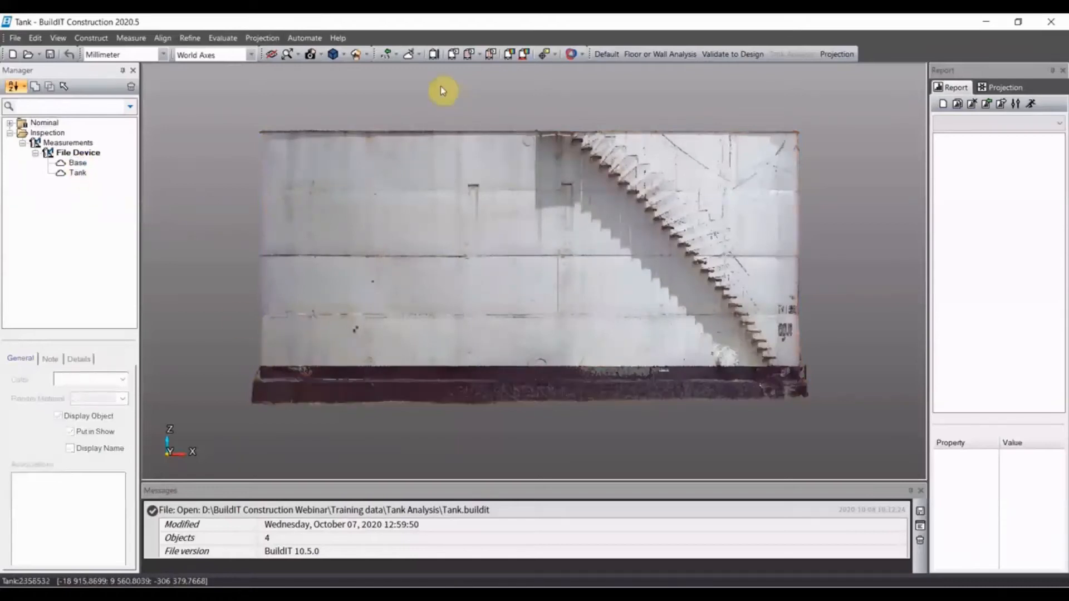
# - Run a Tank Volume Analysis on the Tank cloud with the scanned-outside option enabled
pyautogui.click(434, 55)
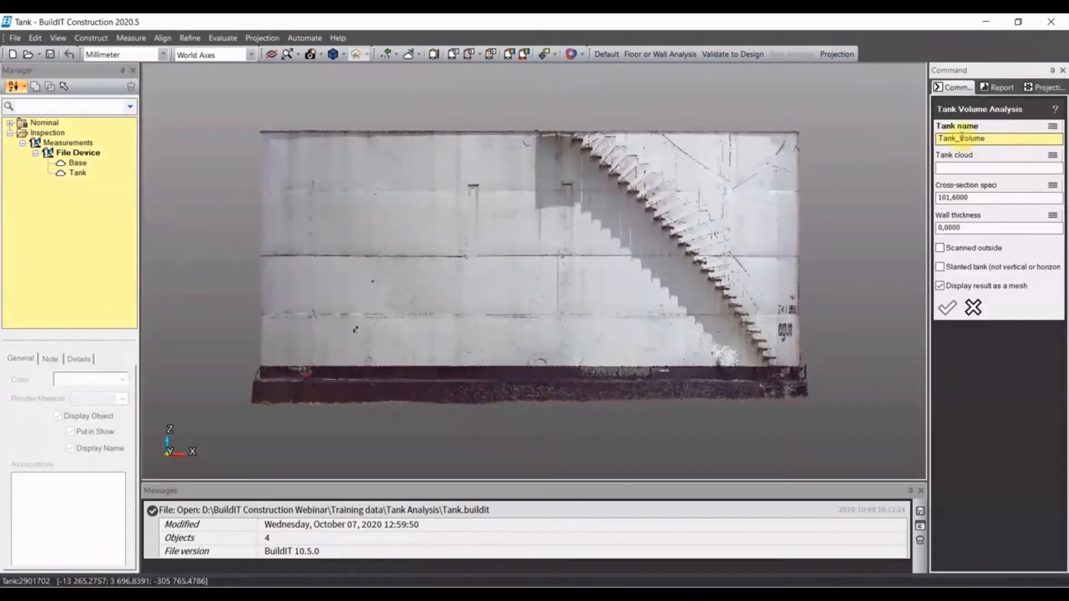
pyautogui.click(963, 166)
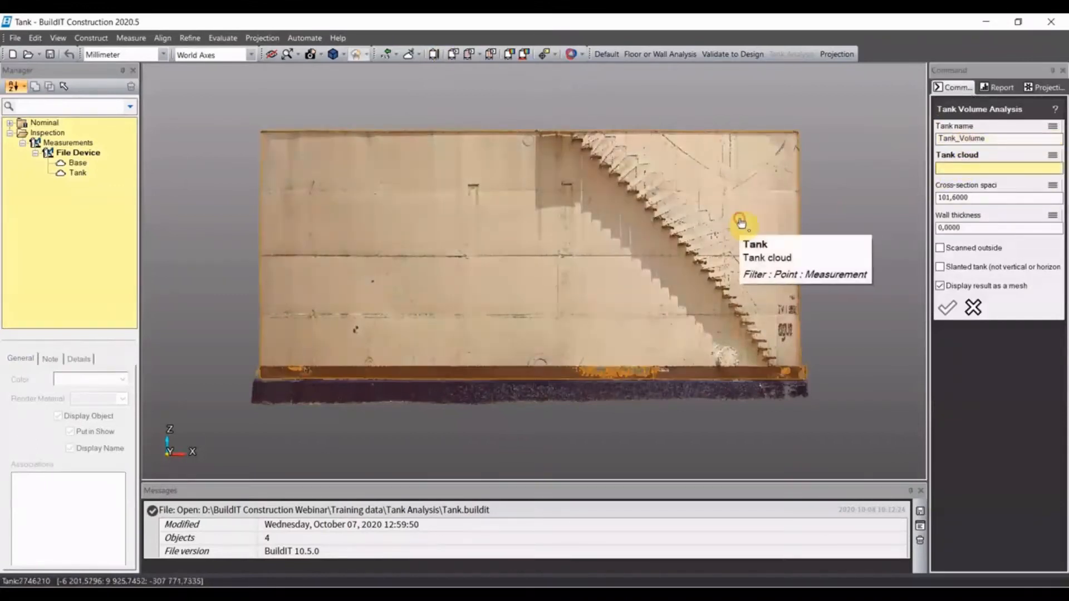
pyautogui.click(742, 218)
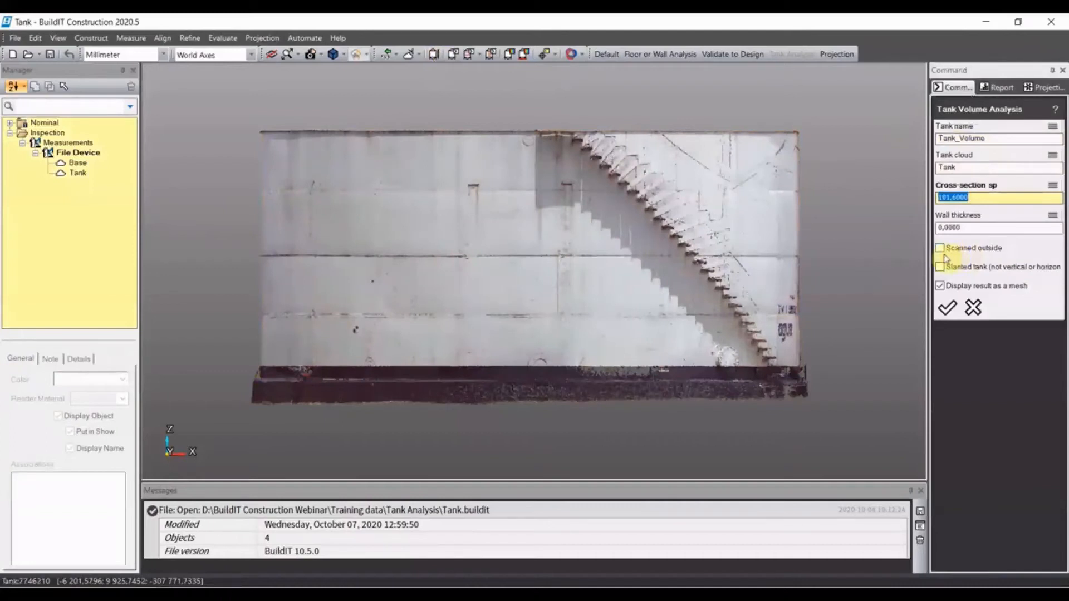
pyautogui.click(940, 249)
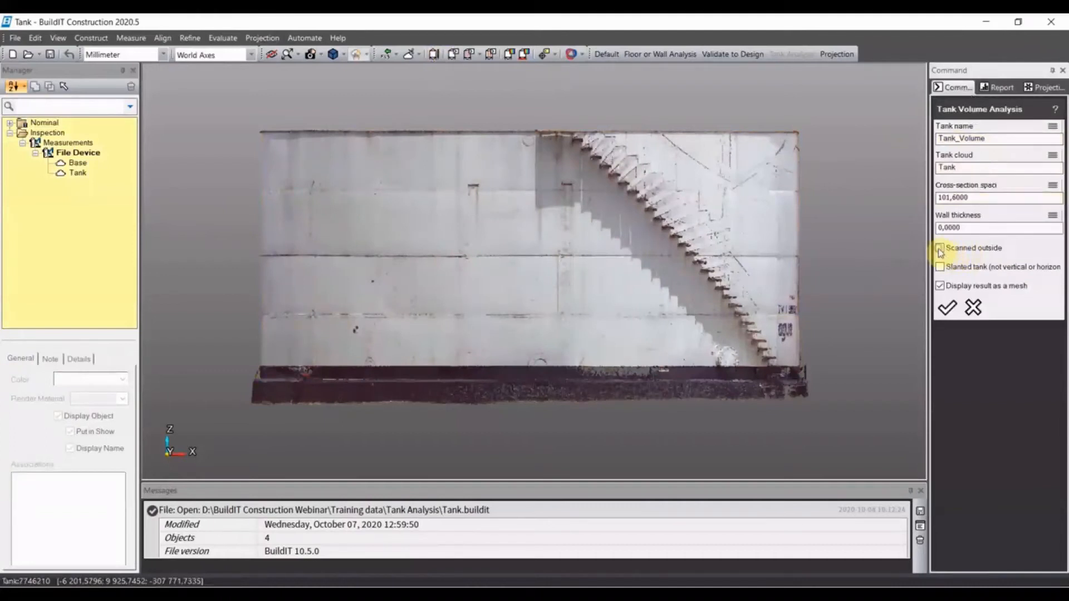
pyautogui.click(948, 309)
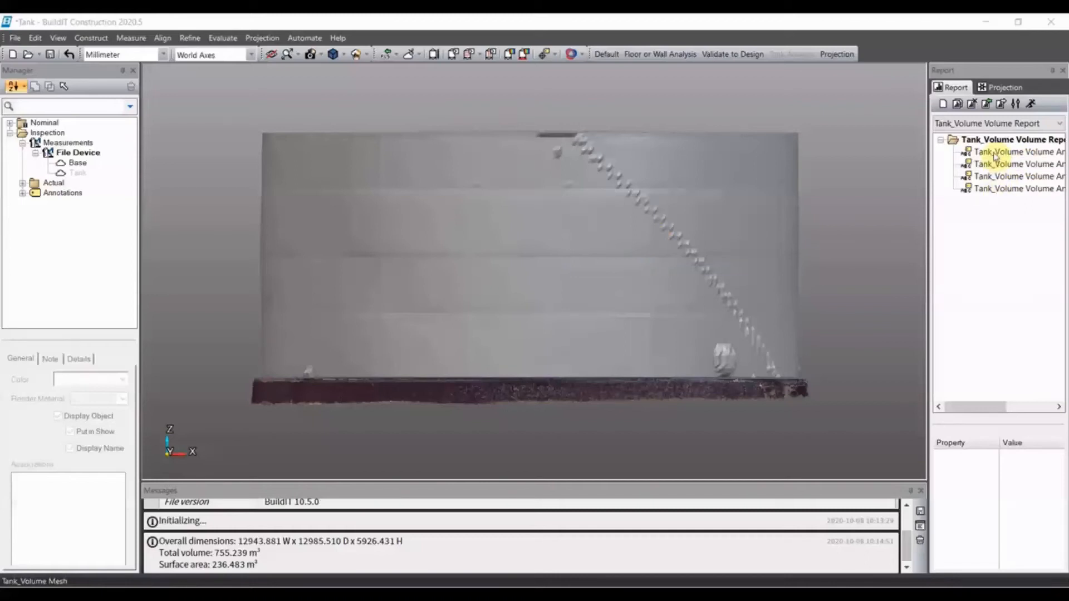
# - Generate the tank volume report as a standard PDF, replacing the existing Tank_Tank Volume Volume Report.pdf in the Tank Analysis folder
pyautogui.click(1030, 105)
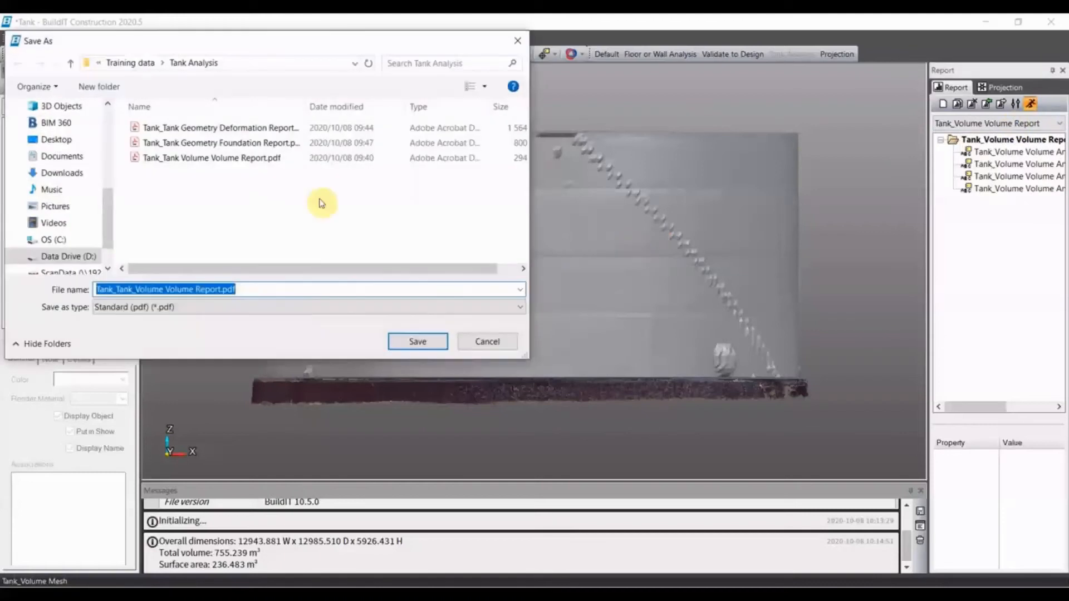
pyautogui.click(245, 158)
pyautogui.click(417, 341)
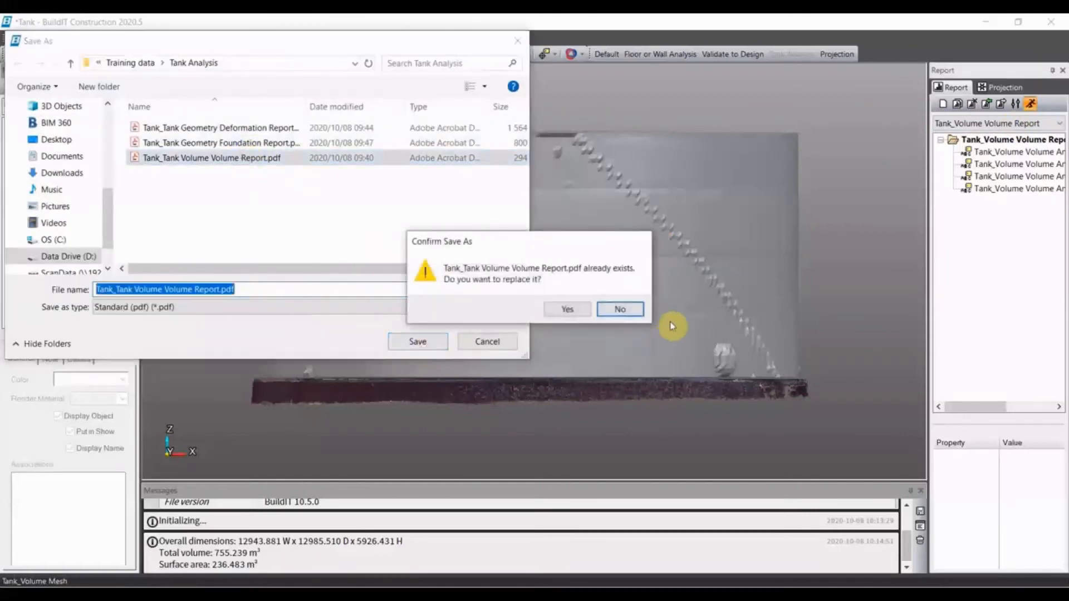
pyautogui.click(573, 310)
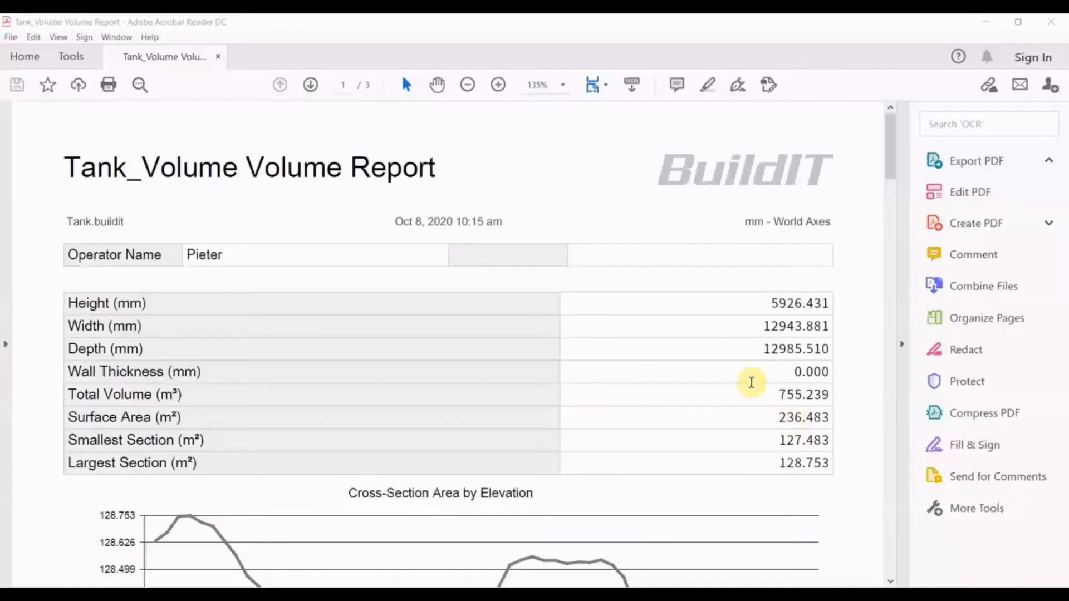
# - Review the tank volume report's dimensions, elevation charts and filling-height table down to the final cumulative volume, and close the PDF reader
pyautogui.scroll(-15, 699, 345)
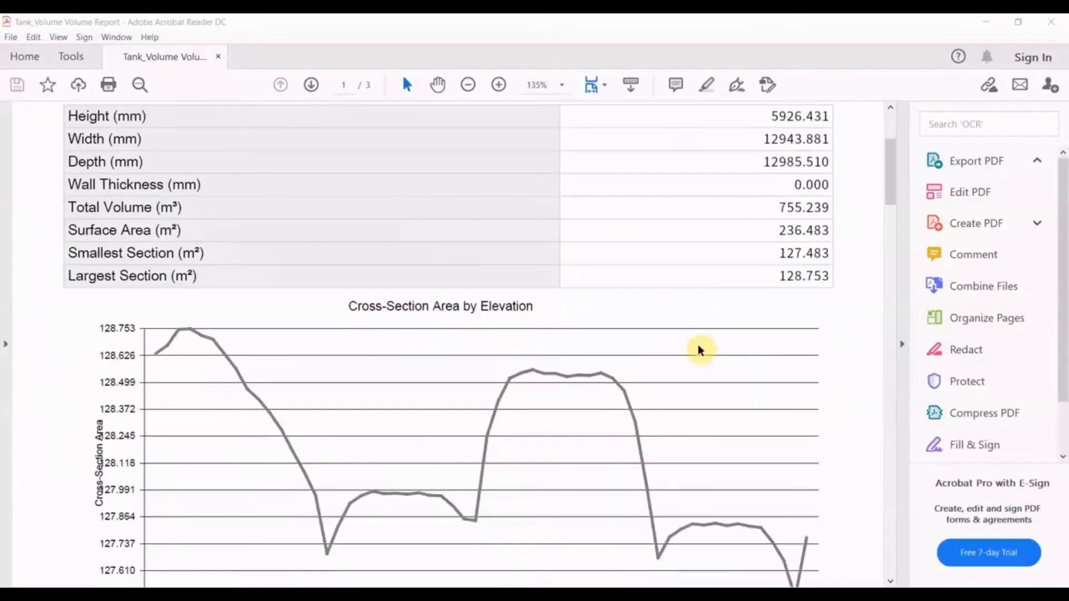
pyautogui.scroll(-15, 826, 338)
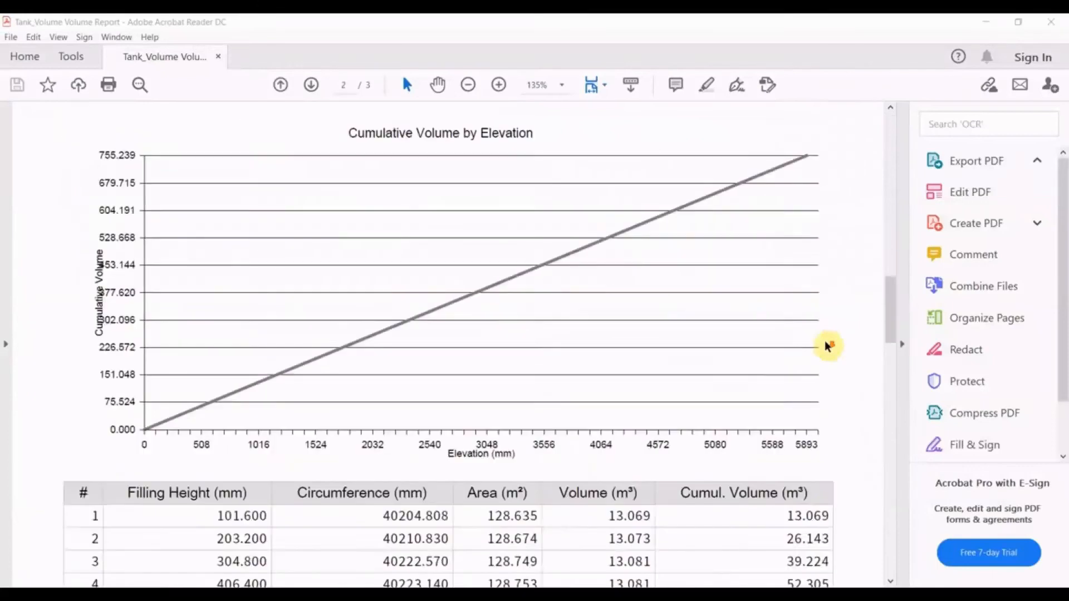
pyautogui.moveTo(887, 353); pyautogui.dragTo(892, 543)
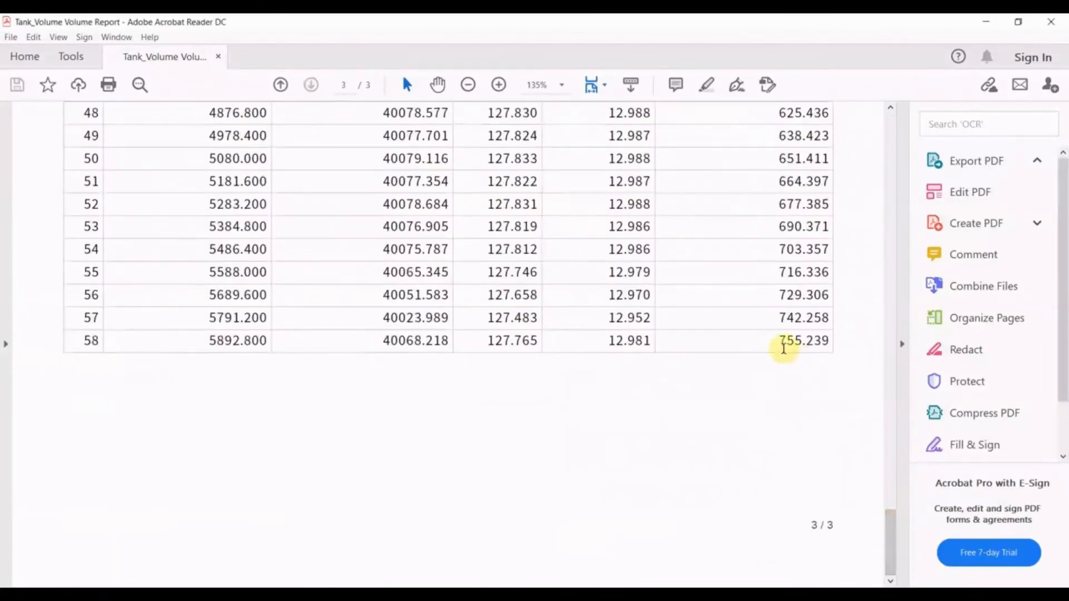
pyautogui.moveTo(782, 344); pyautogui.dragTo(830, 343)
pyautogui.click(840, 365)
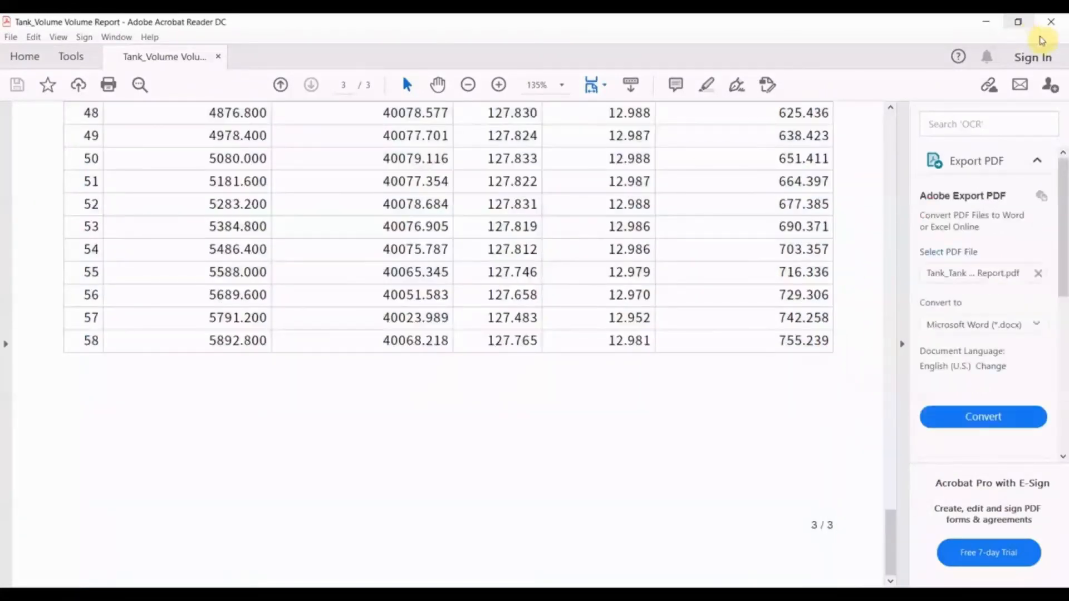
pyautogui.click(1049, 25)
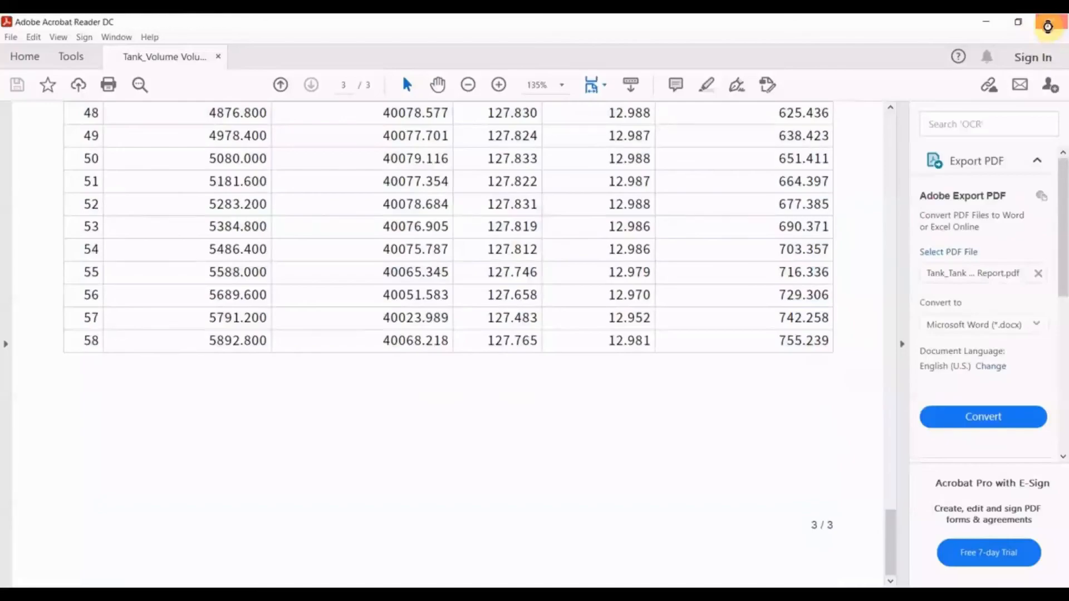
# - Find the Tank_Volume Mesh among the actual objects and hide it so that only the Tank and Base clouds are displayed
pyautogui.click(77, 173)
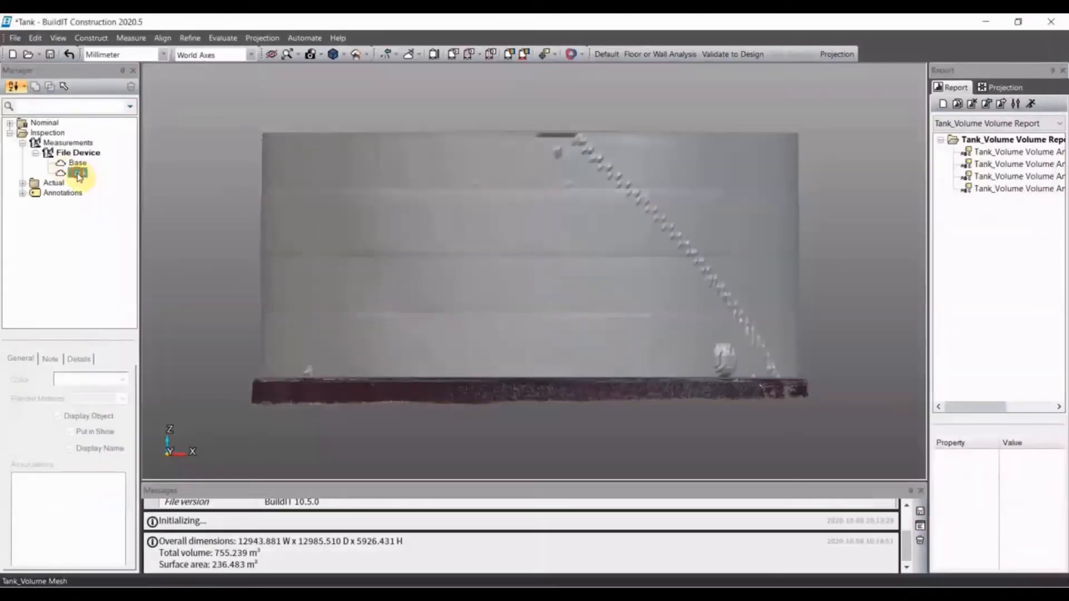
pyautogui.click(23, 184)
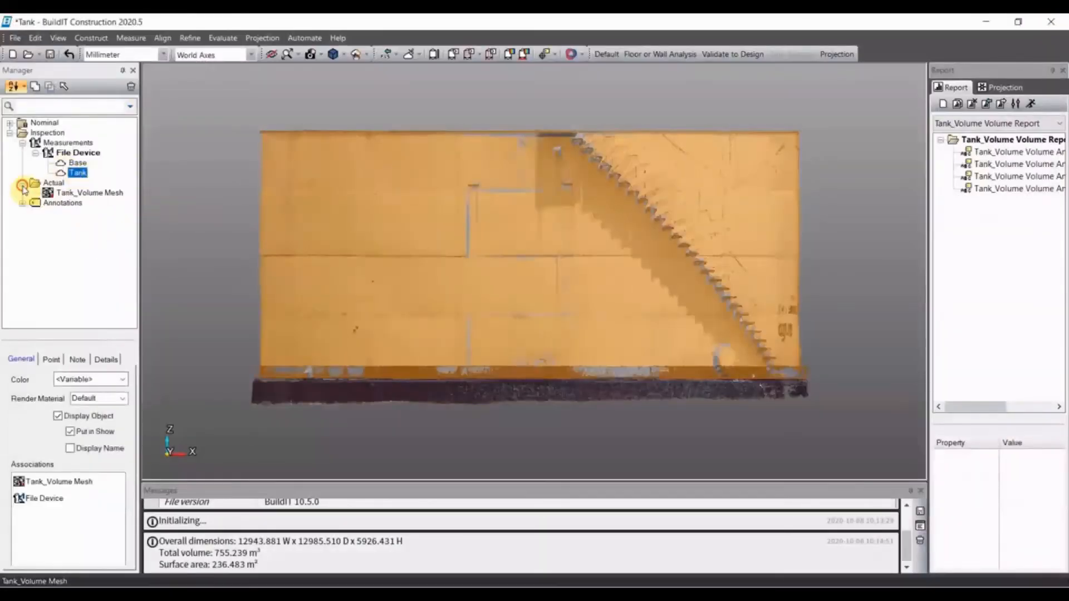
pyautogui.click(78, 193)
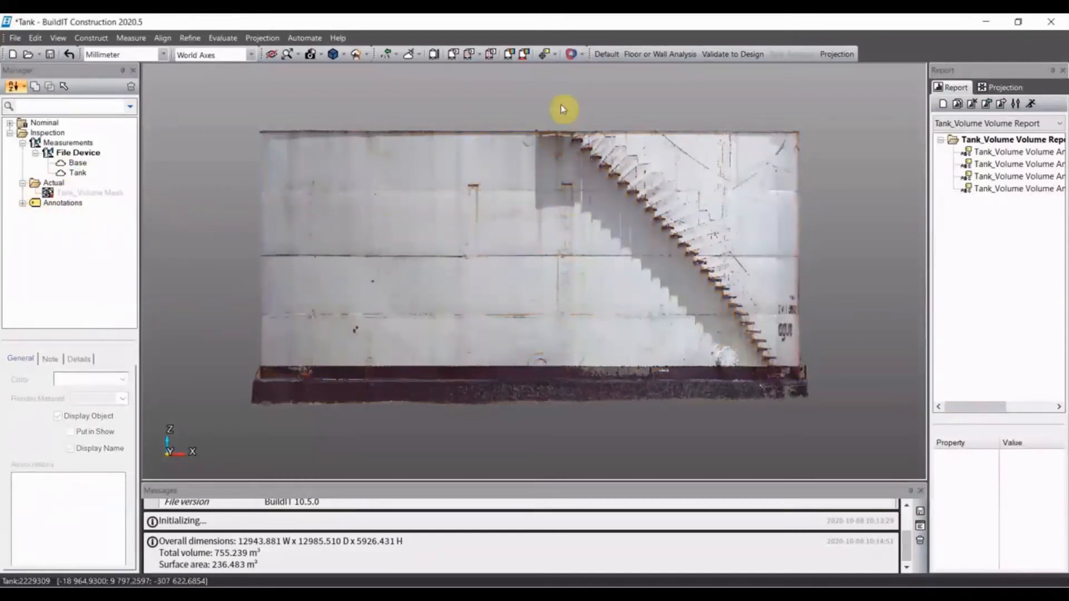
# - Define the tank geometry from scans as Tank_Geometry, using Tank as tank cloud, Base as foundation cloud and the inclinometer as reference
pyautogui.click(454, 57)
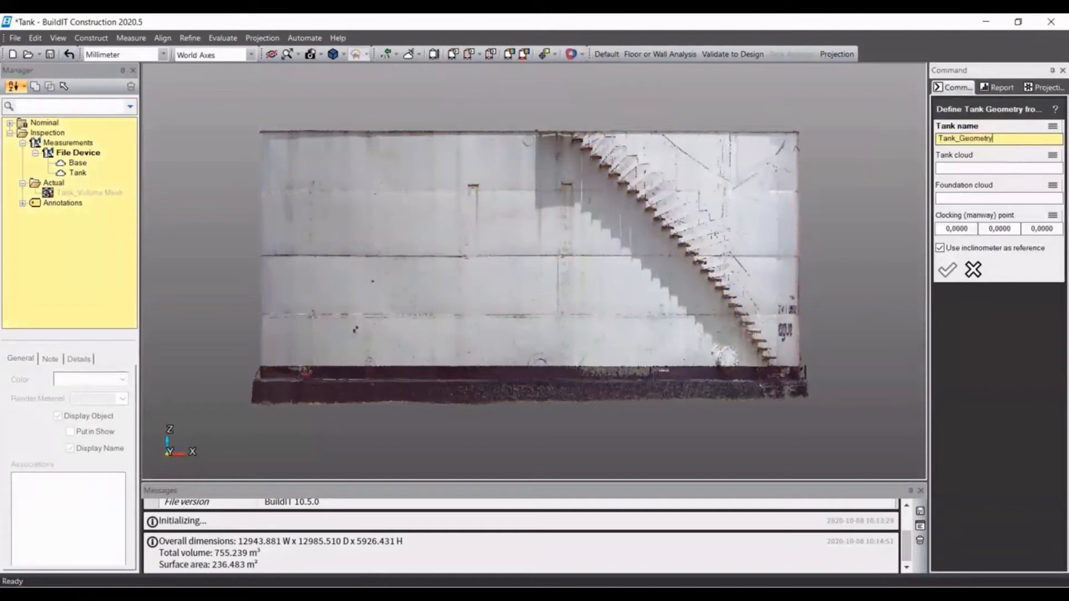
pyautogui.click(946, 173)
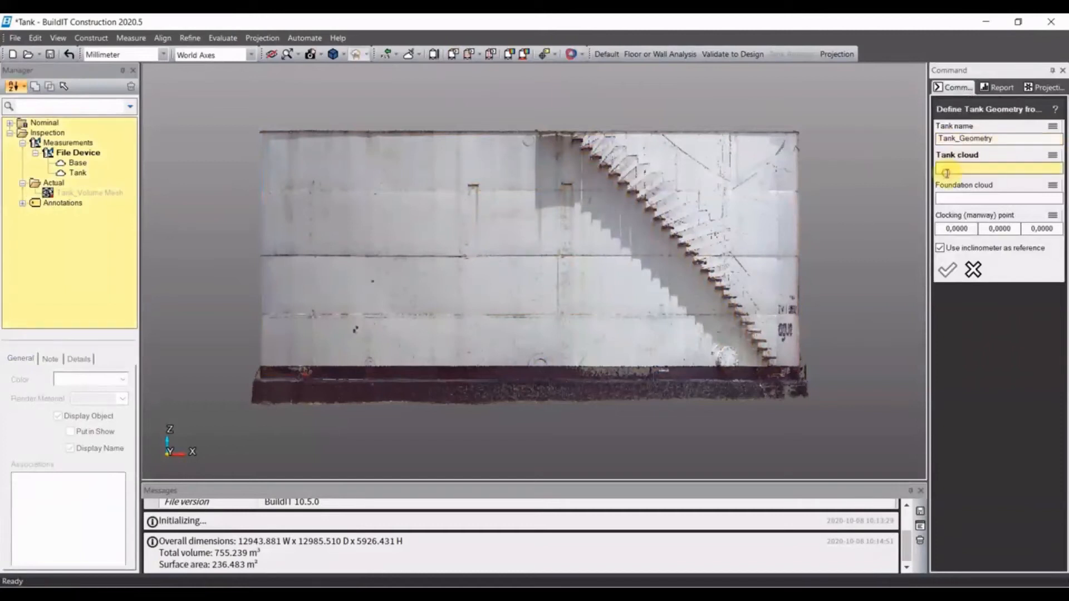
pyautogui.click(612, 245)
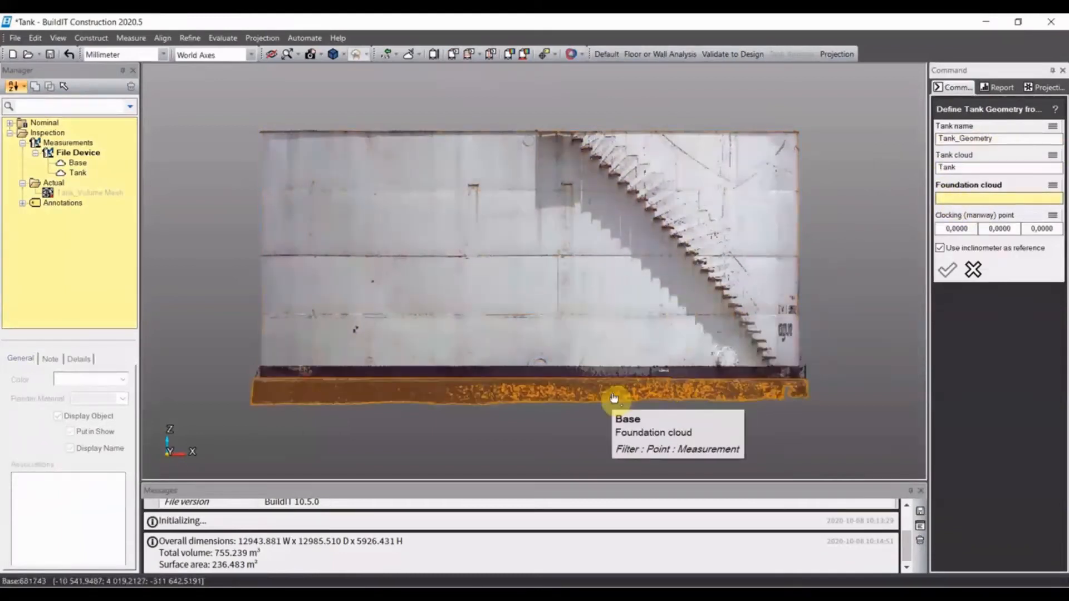
pyautogui.click(617, 389)
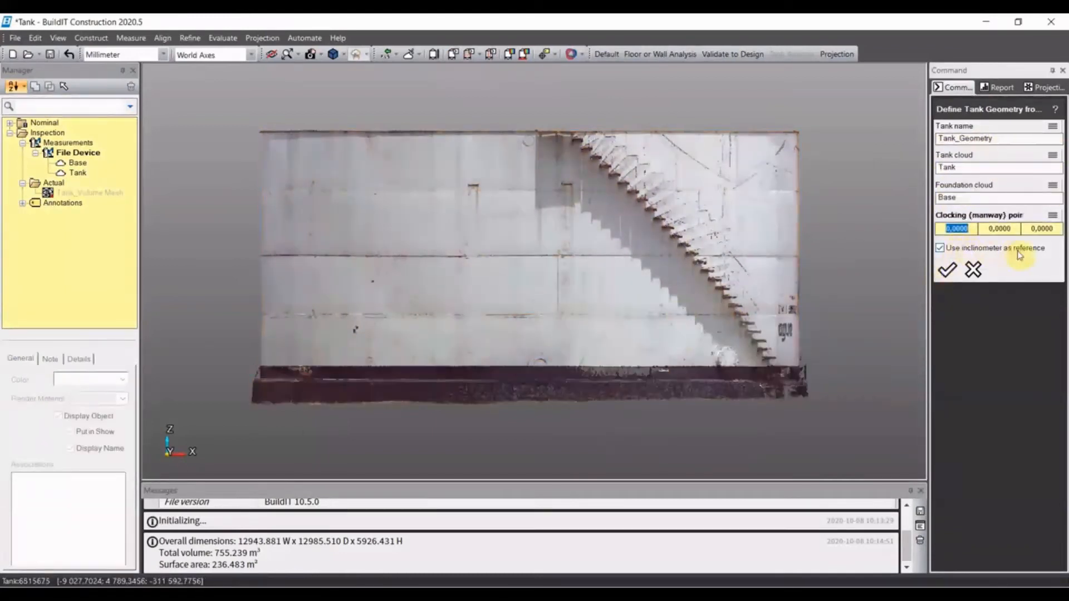
pyautogui.click(947, 273)
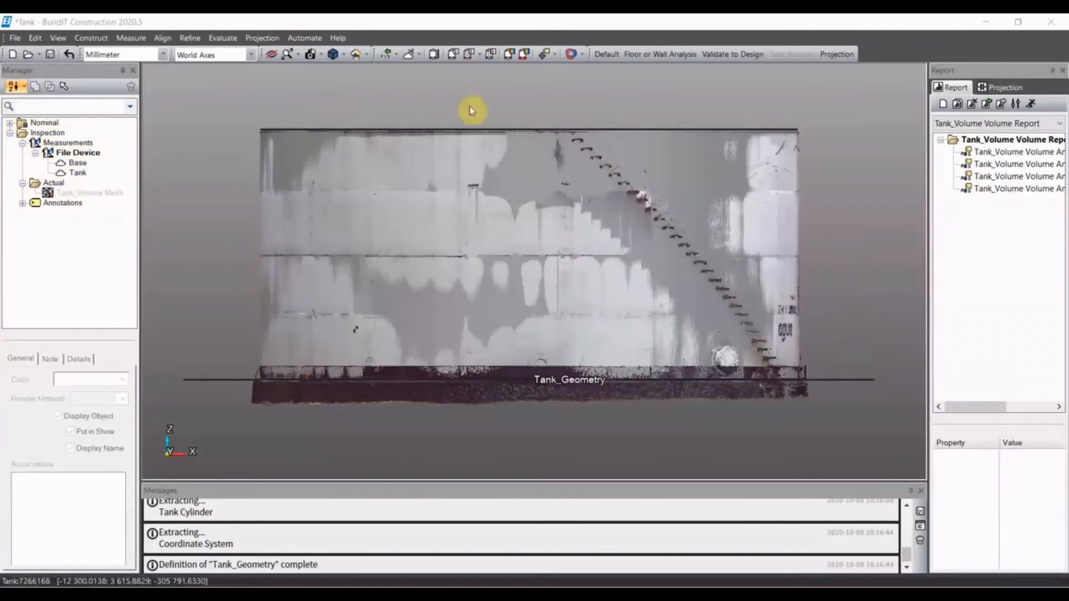
# - Define horizontal stations from points on the tank's two lowest horizontal weld seams with zero offsets, and create 12 vertical stations
pyautogui.click(470, 54)
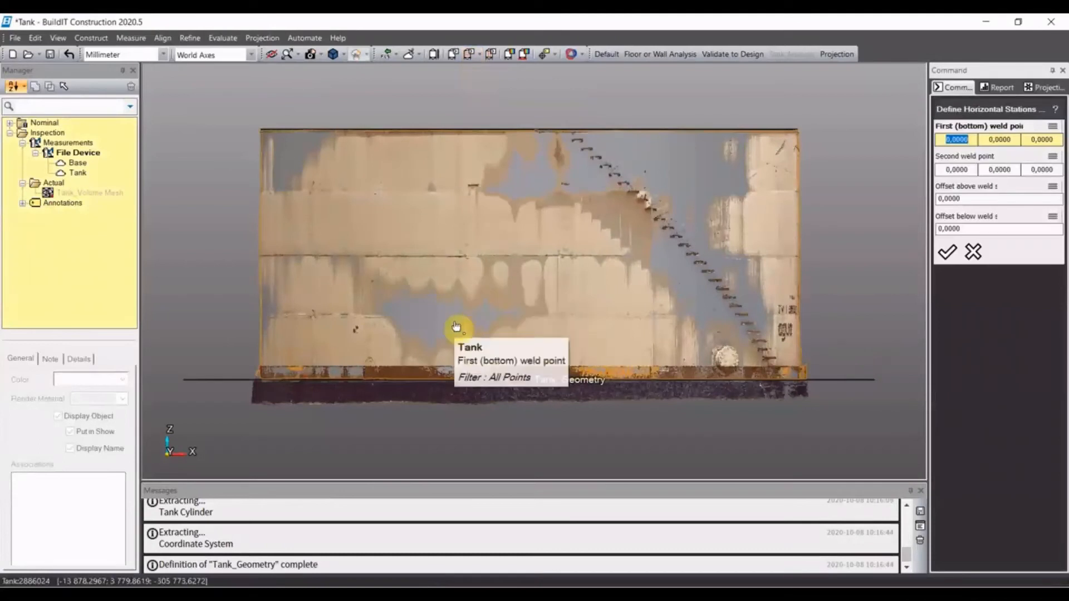
pyautogui.click(584, 319)
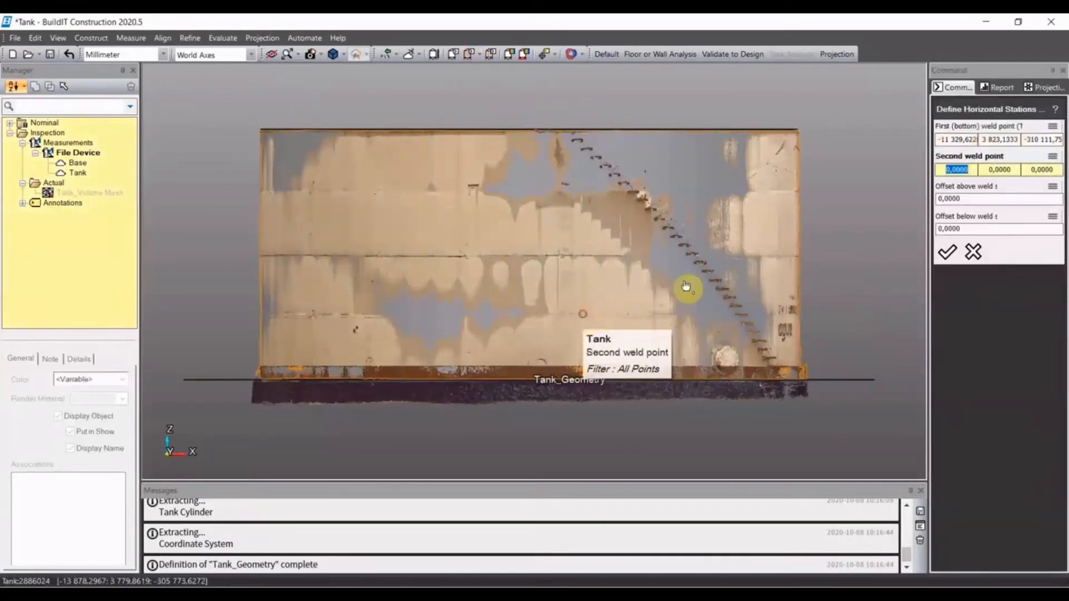
pyautogui.click(582, 264)
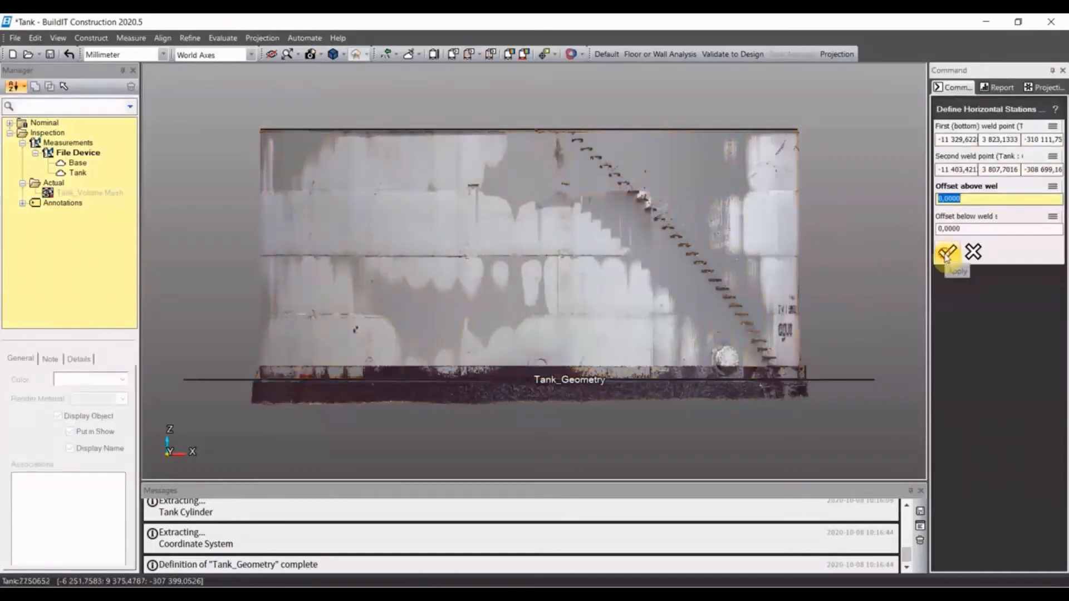
pyautogui.click(946, 254)
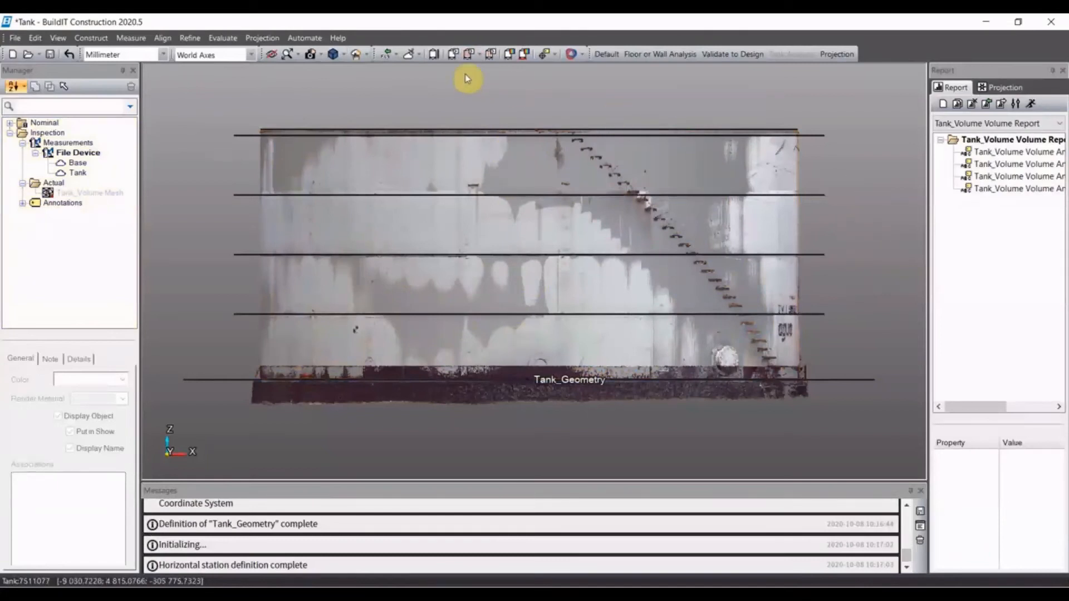
pyautogui.click(490, 55)
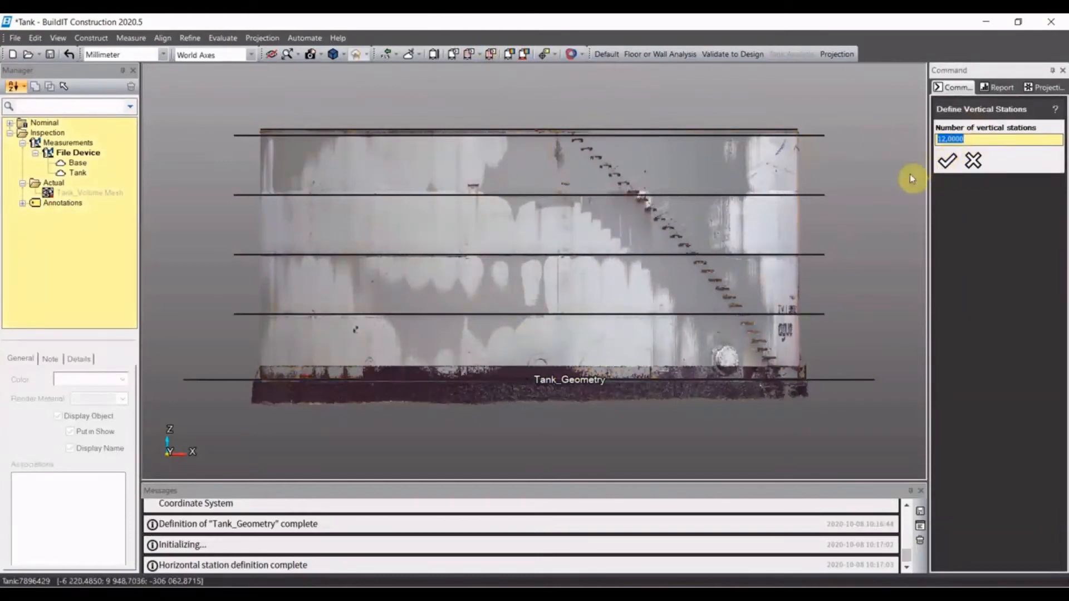
pyautogui.click(948, 161)
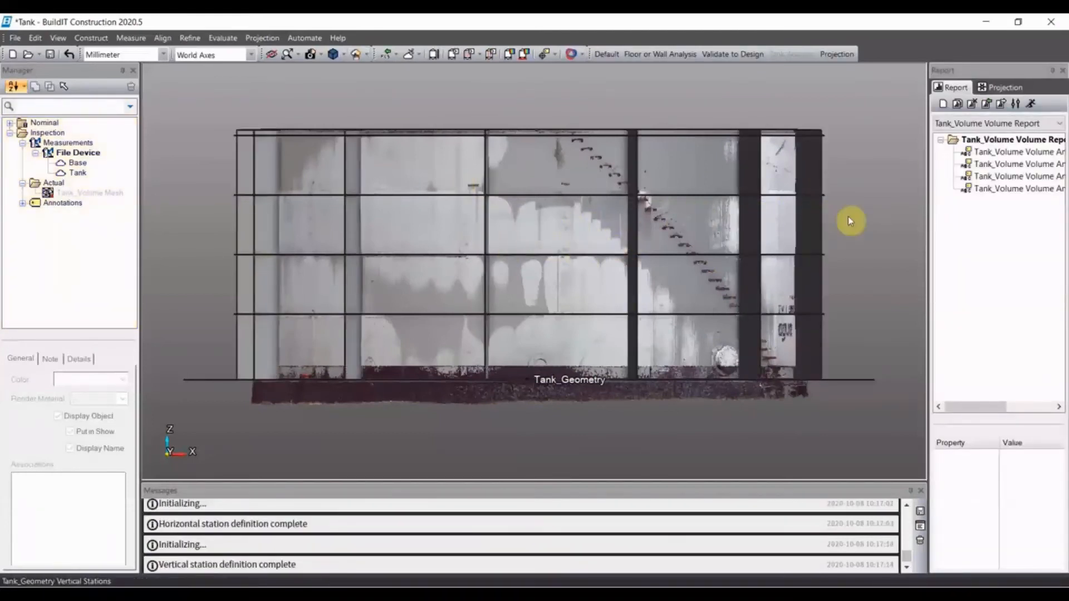
# - Run a Tank Deformation Analysis with a needle scale of 5, keeping the default tolerances and maximum deformation
pyautogui.click(508, 55)
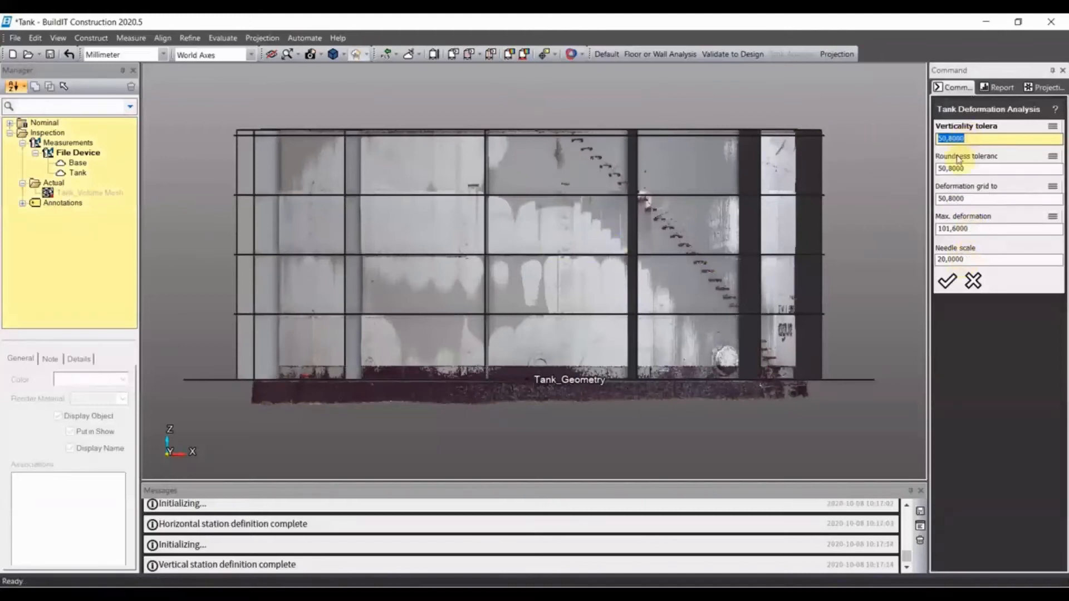
pyautogui.click(963, 260)
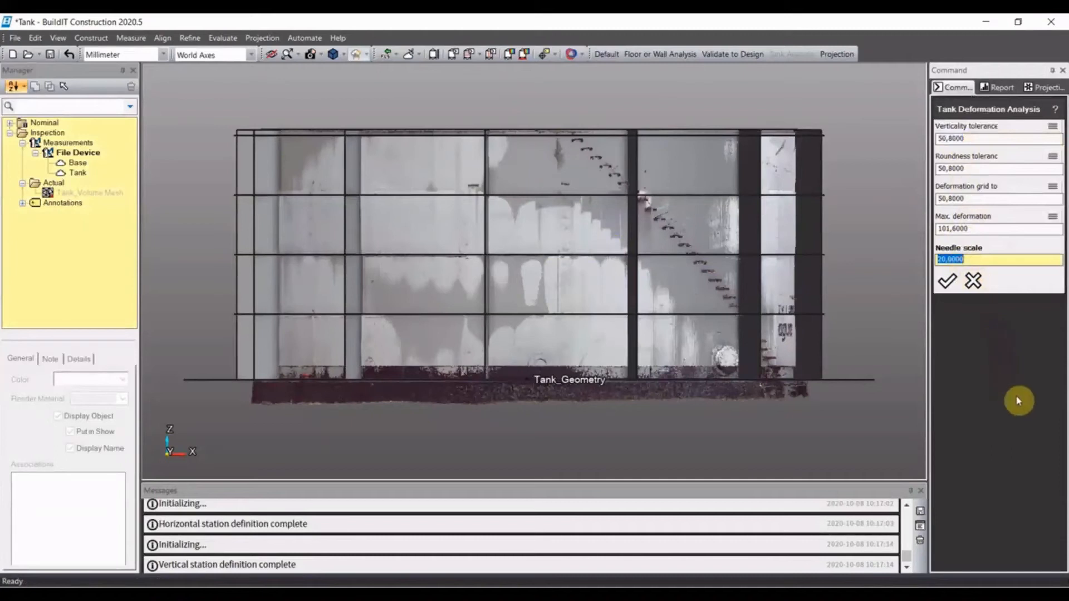
pyautogui.write('5')
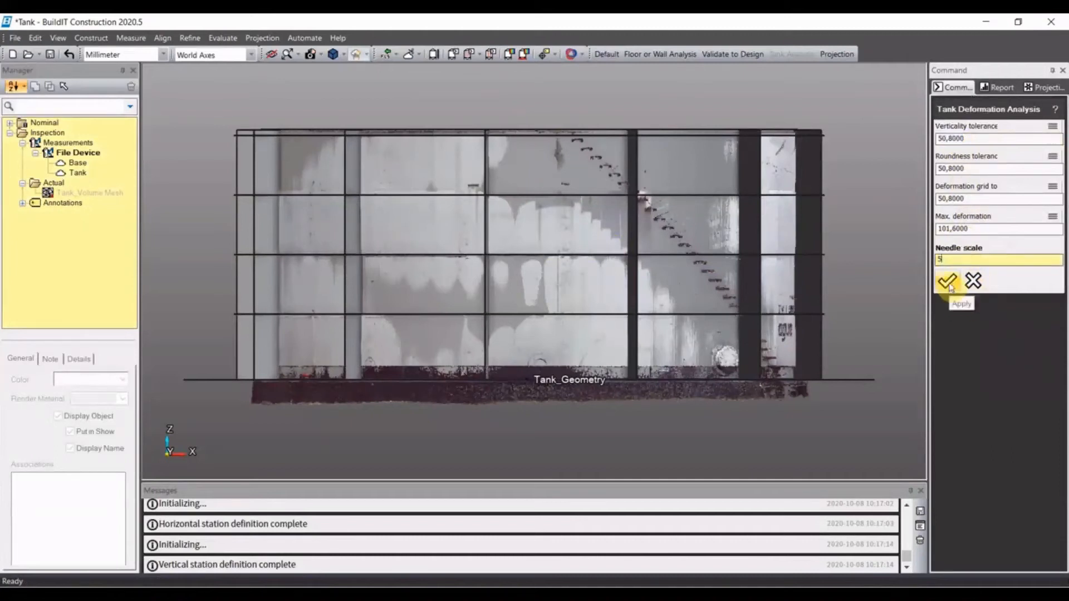
pyautogui.click(948, 281)
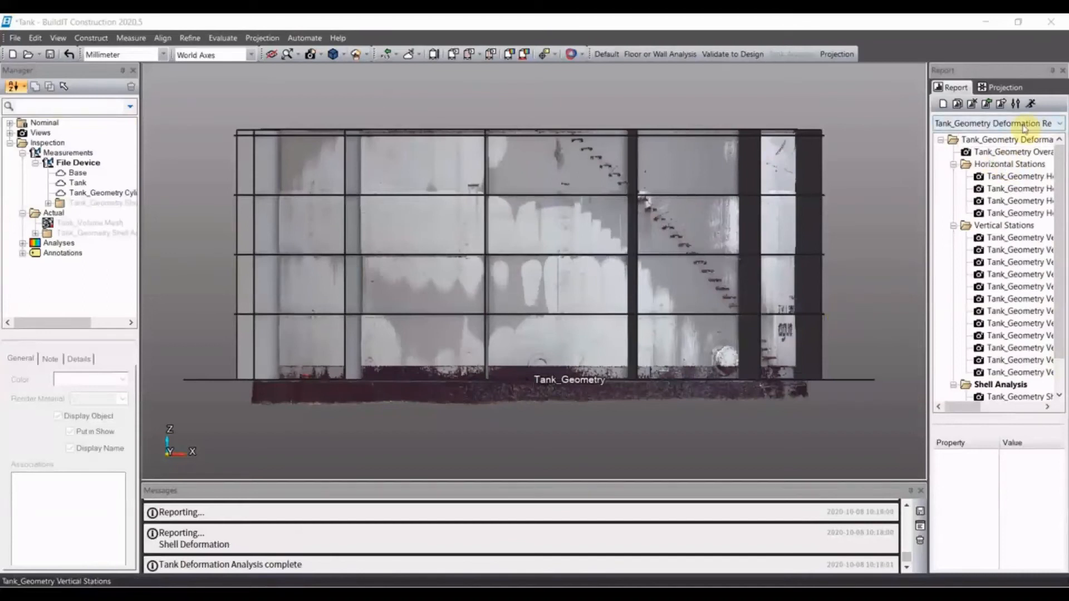
# - Generate the deformation report as a standard PDF, replacing the existing Tank_Tank Geometry Deformation Report.pdf in the Tank Analysis folder
pyautogui.click(1030, 104)
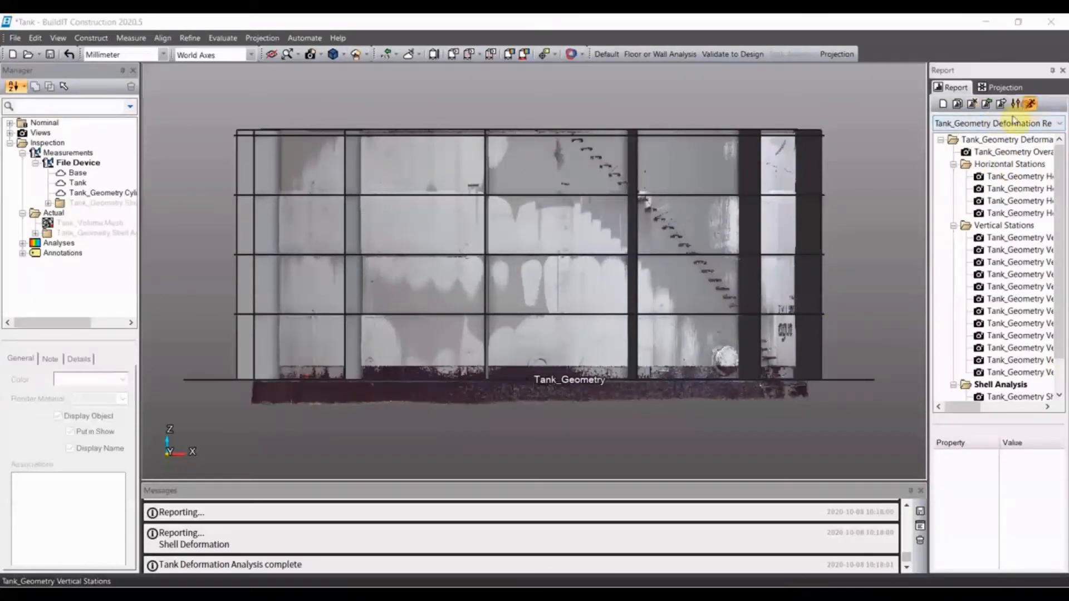
pyautogui.click(233, 128)
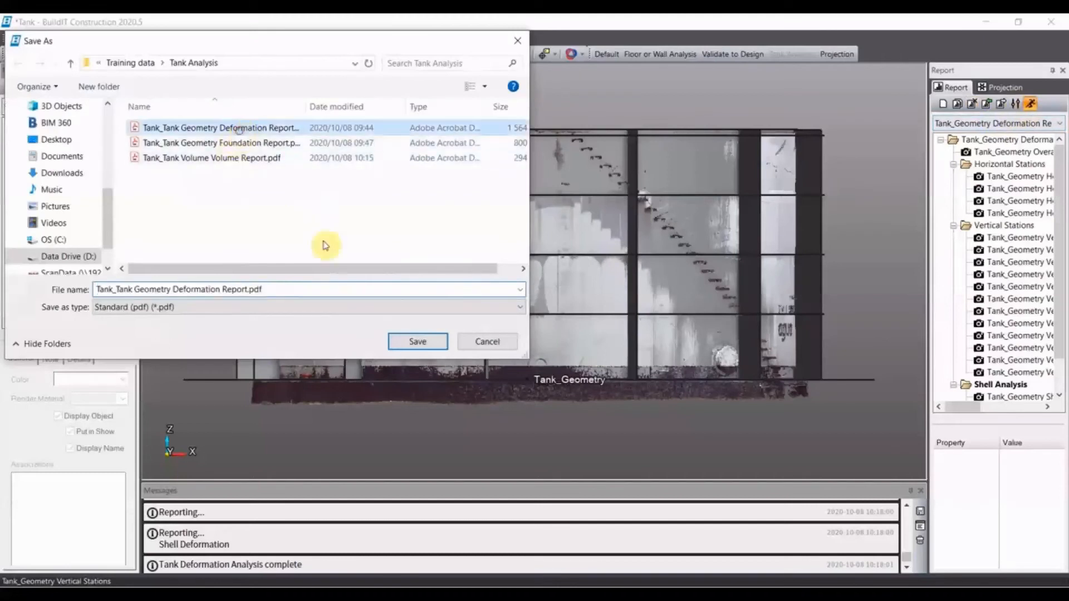
pyautogui.click(436, 341)
pyautogui.click(591, 310)
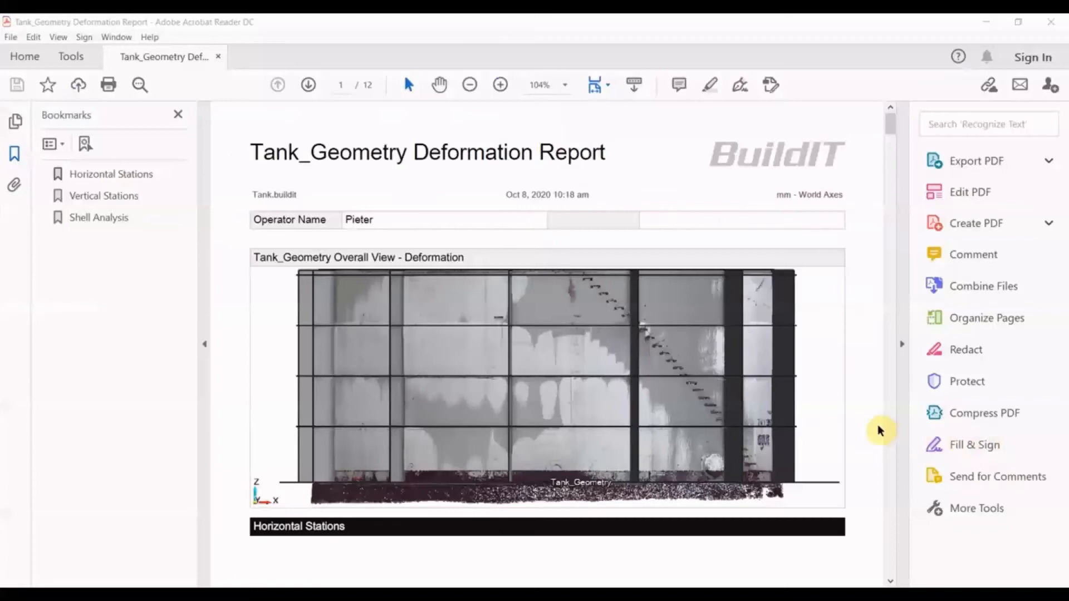
# - Review the deformation report's overall view and its horizontal and vertical station analyses, and close the PDF reader
pyautogui.scroll(-2, 809, 373)
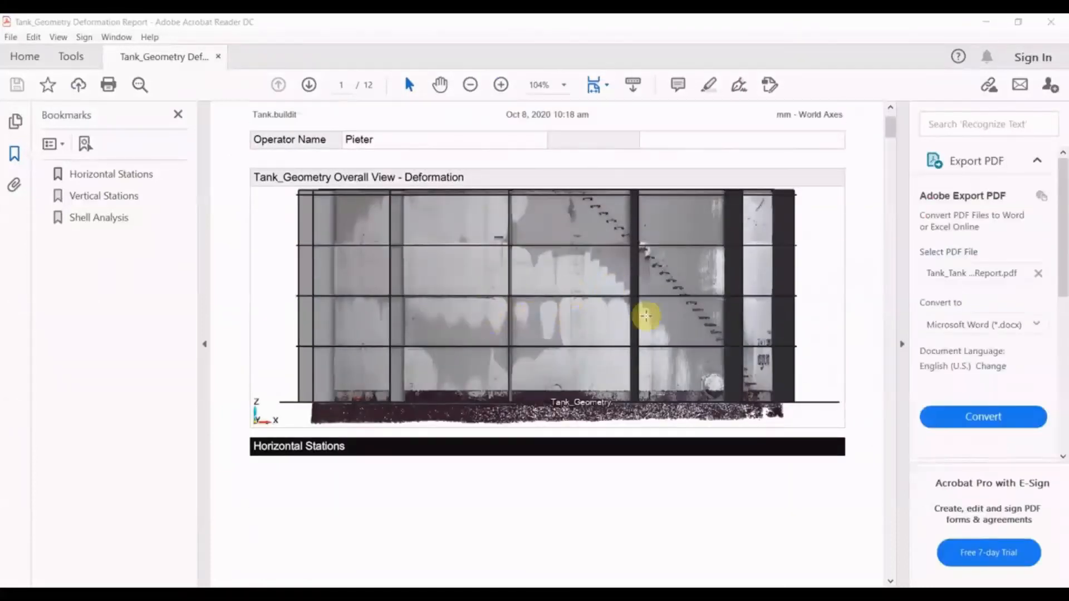
pyautogui.scroll(-3, 824, 334)
pyautogui.scroll(-3, 841, 351)
pyautogui.scroll(8, 840, 353)
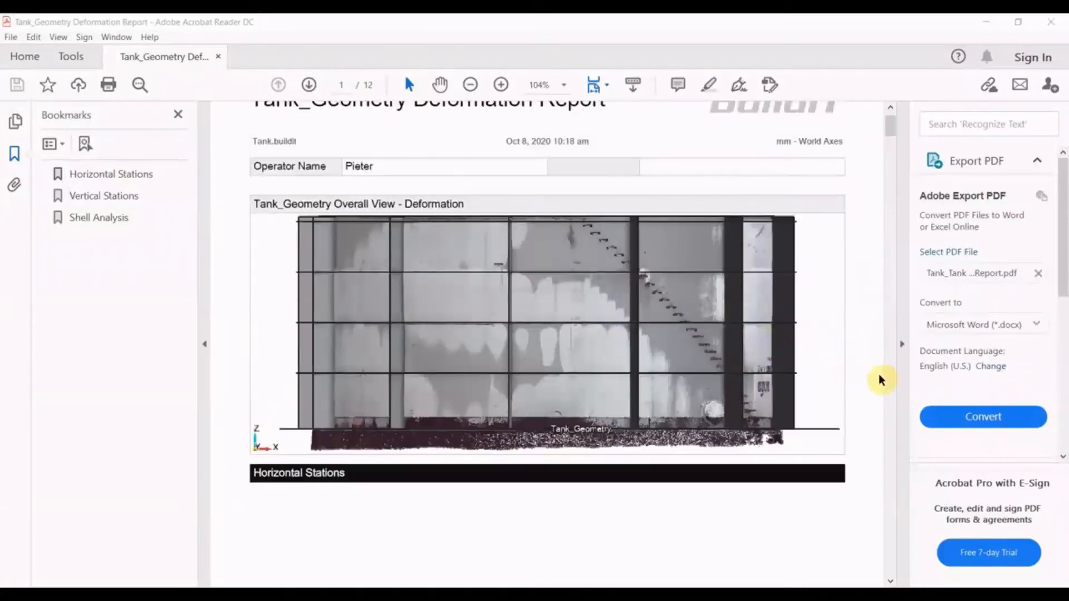
pyautogui.scroll(-5, 865, 387)
pyautogui.scroll(-15, 865, 356)
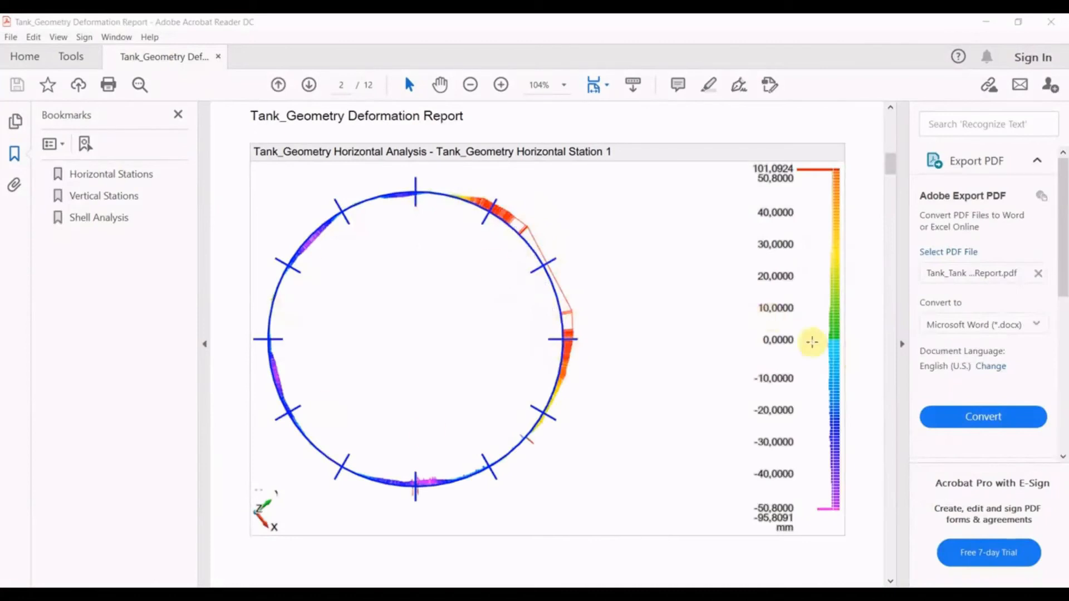
pyautogui.scroll(-5, 871, 352)
pyautogui.scroll(-15, 857, 361)
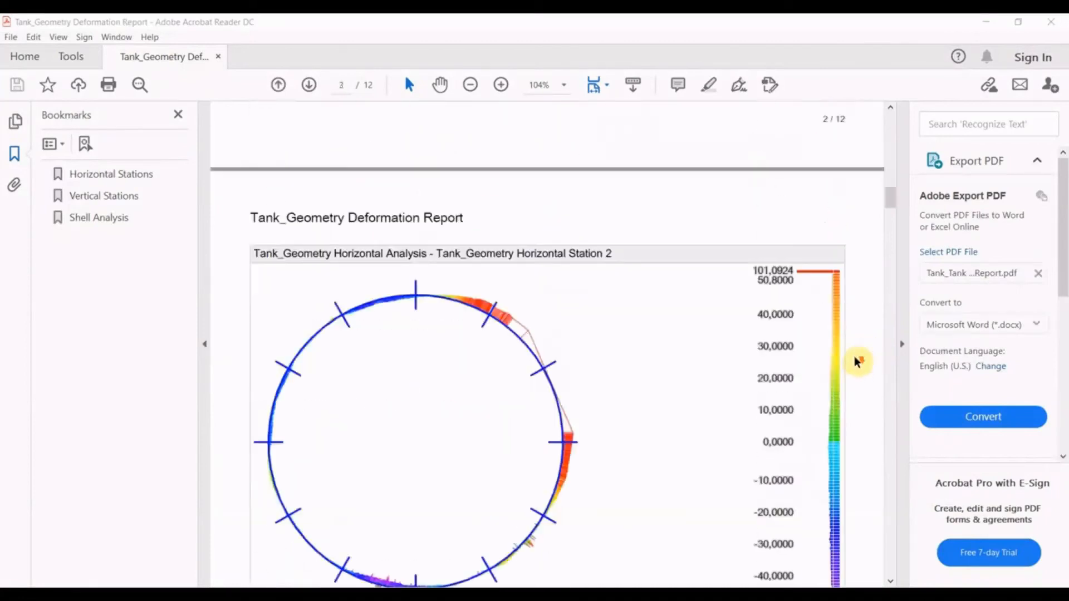
pyautogui.scroll(-20, 857, 360)
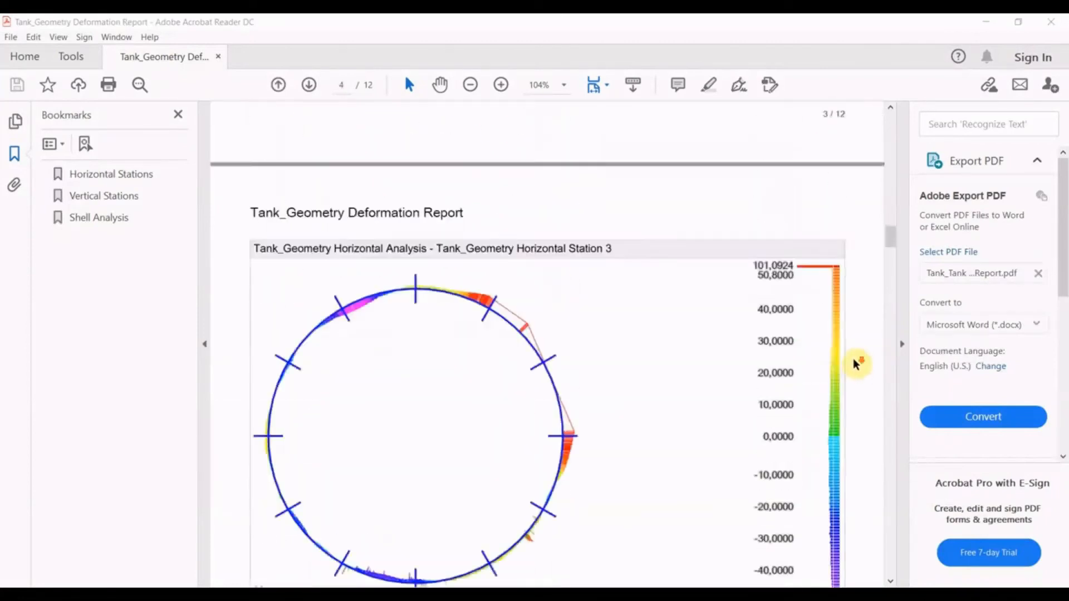
pyautogui.scroll(-20, 856, 358)
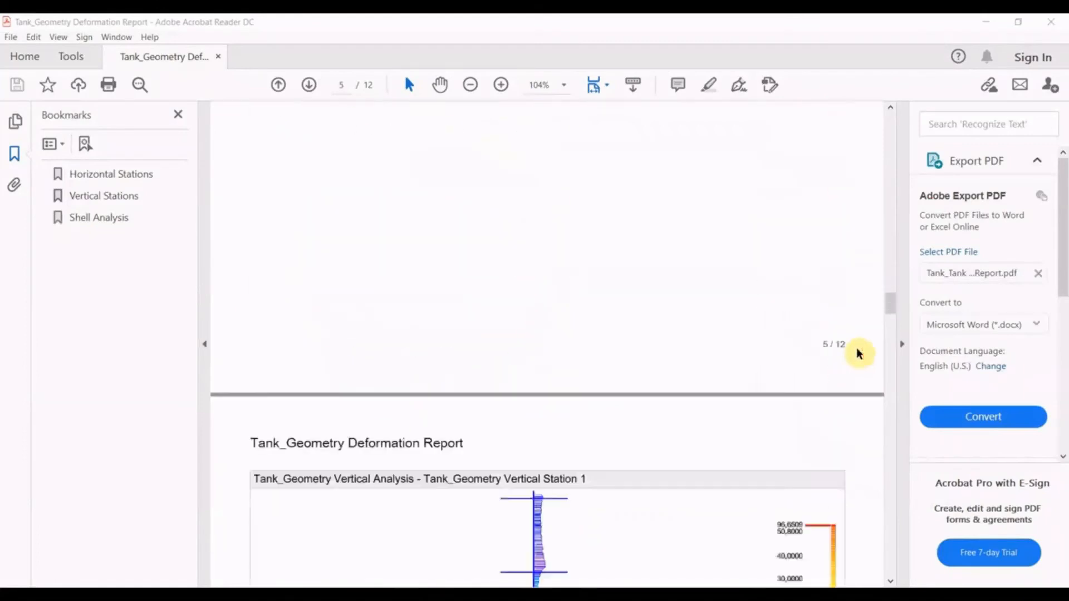
pyautogui.scroll(-7, 860, 356)
pyautogui.click(1051, 22)
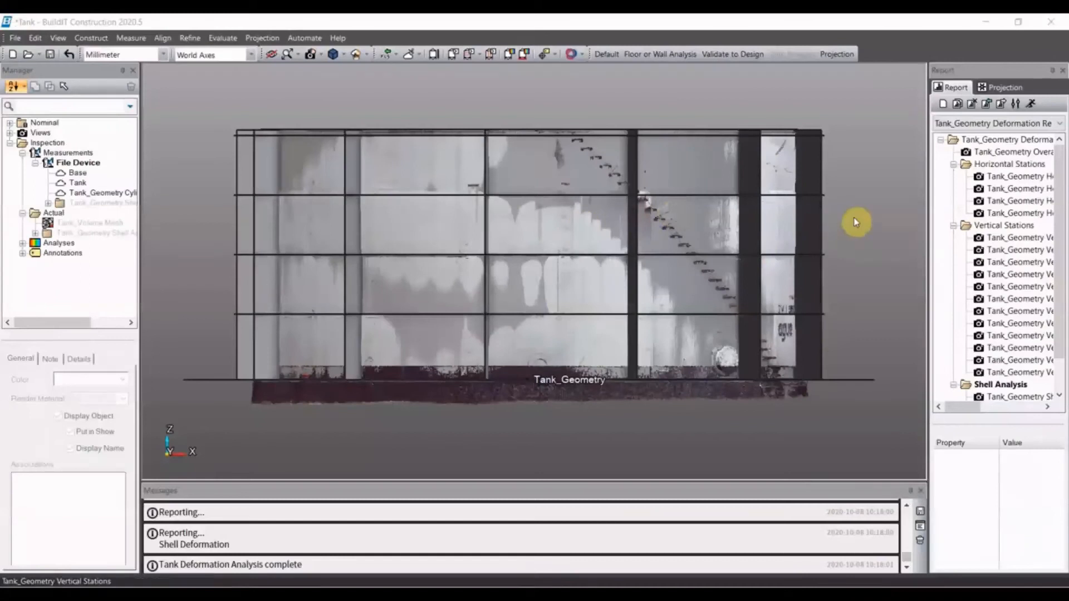
# - Run a Tank Foundation Analysis with default values and generate its standard PDF report, replacing Tank_Tank Geometry Foundation Report.pdf
pyautogui.click(523, 54)
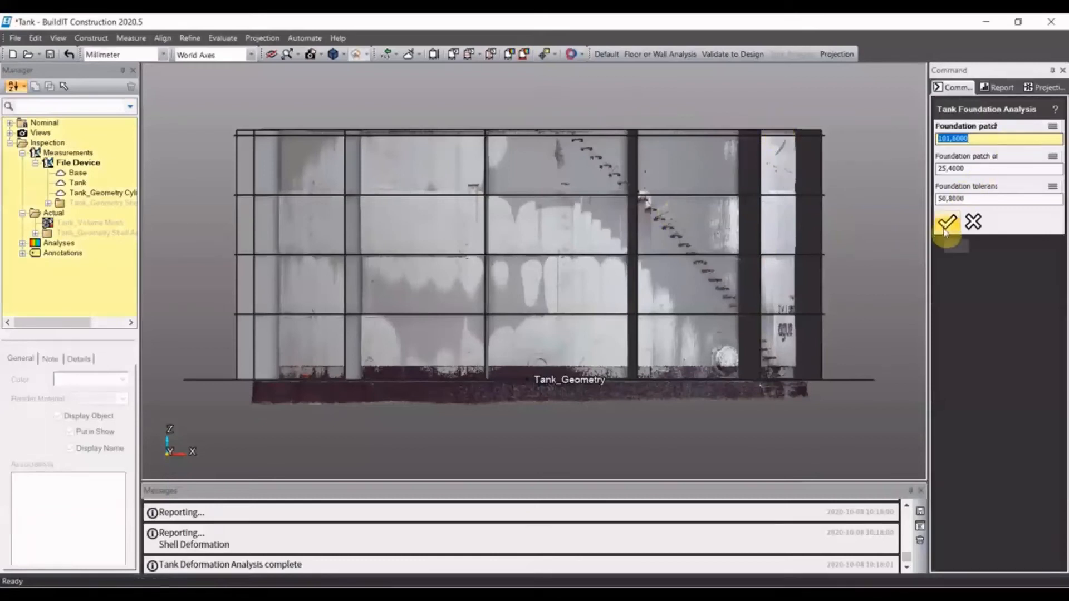
pyautogui.click(946, 225)
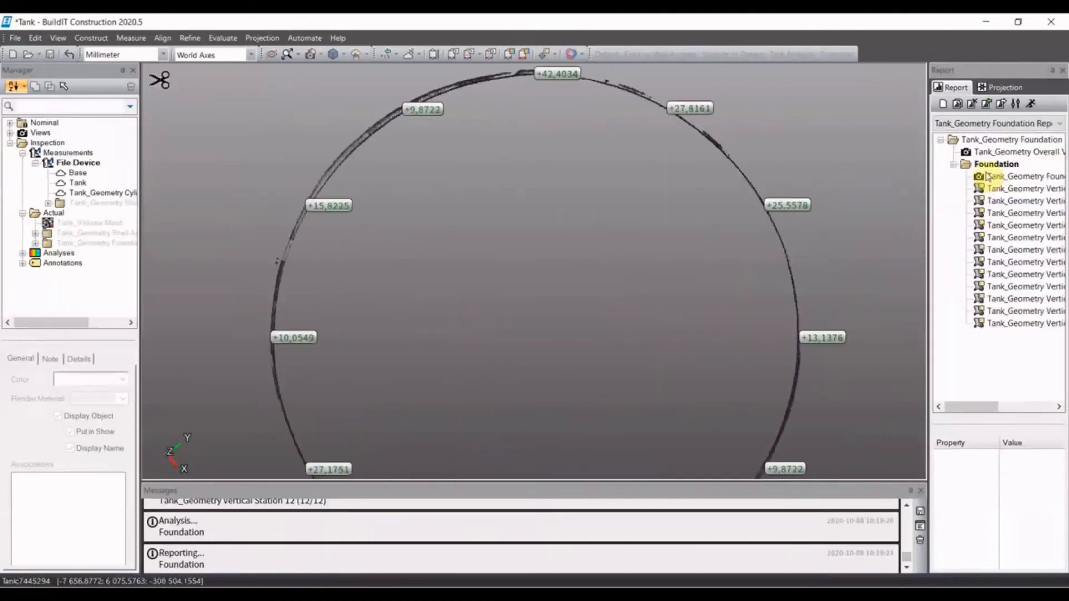
pyautogui.click(1031, 104)
pyautogui.click(235, 146)
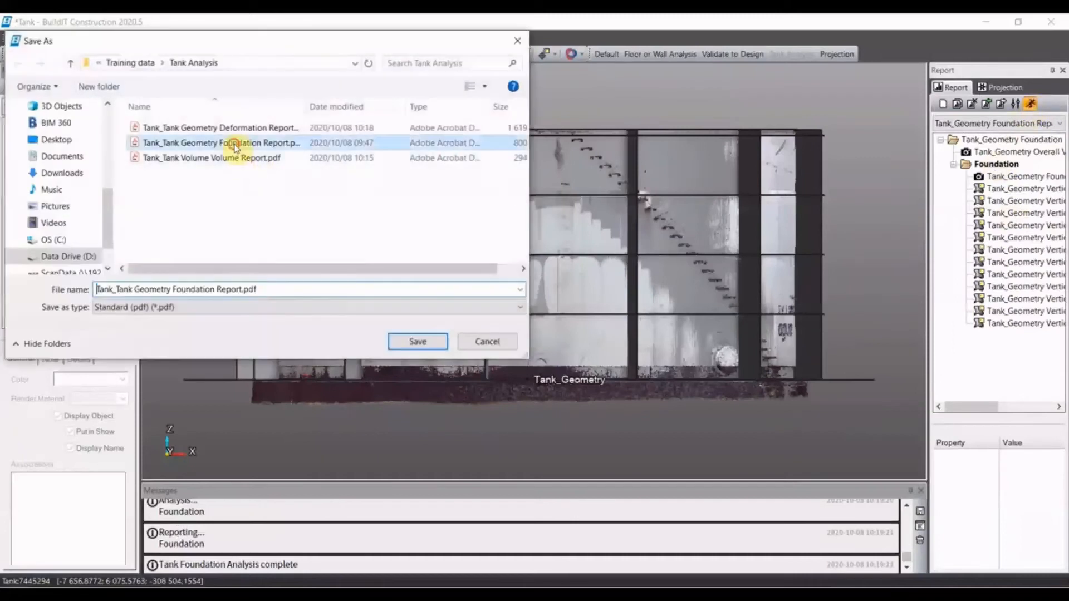
pyautogui.click(419, 339)
pyautogui.click(590, 309)
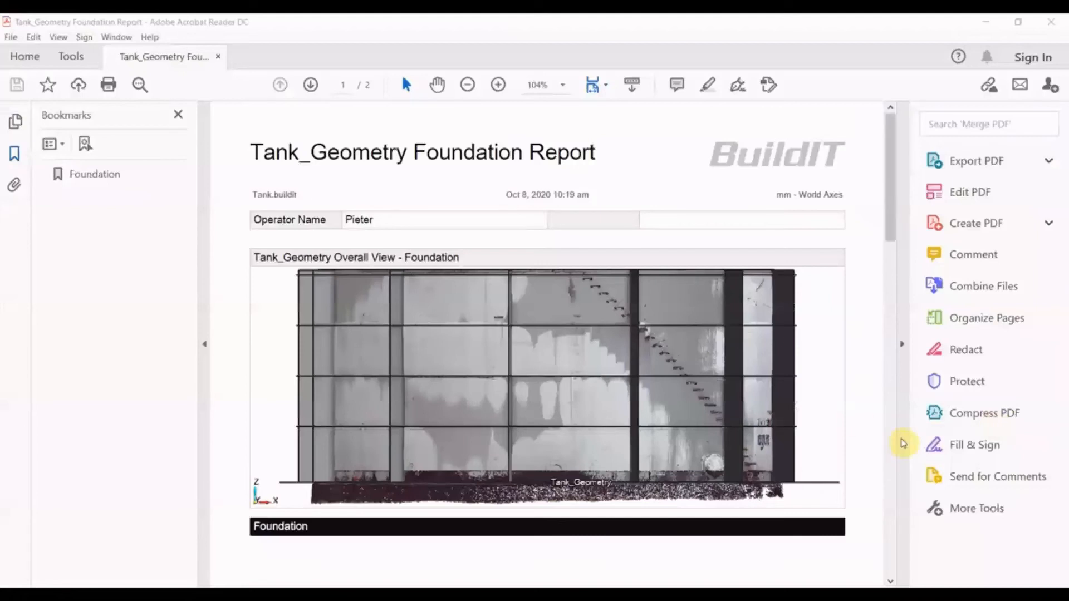
# - Review the foundation report's circular foundation view and the surface annotation table of deviations per vertical station
pyautogui.scroll(-10, 770, 381)
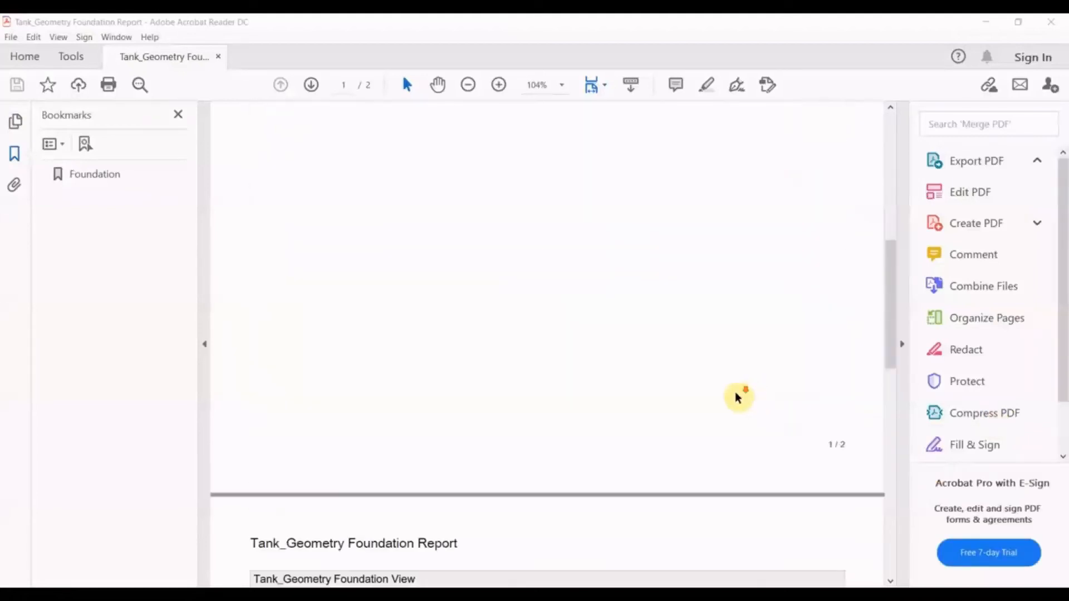
pyautogui.scroll(-8, 718, 385)
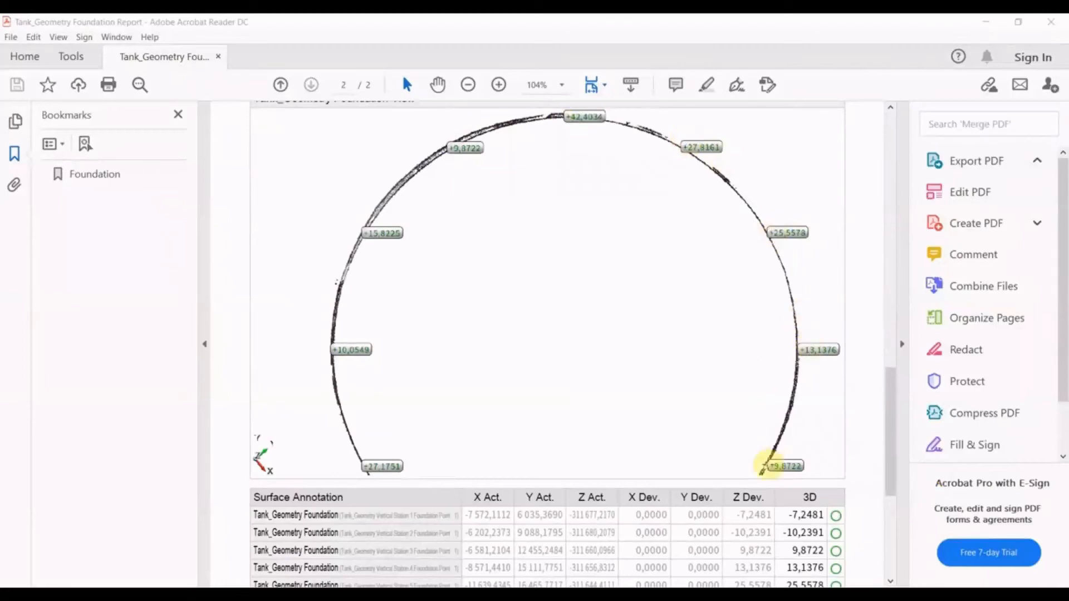
pyautogui.scroll(-3, 512, 402)
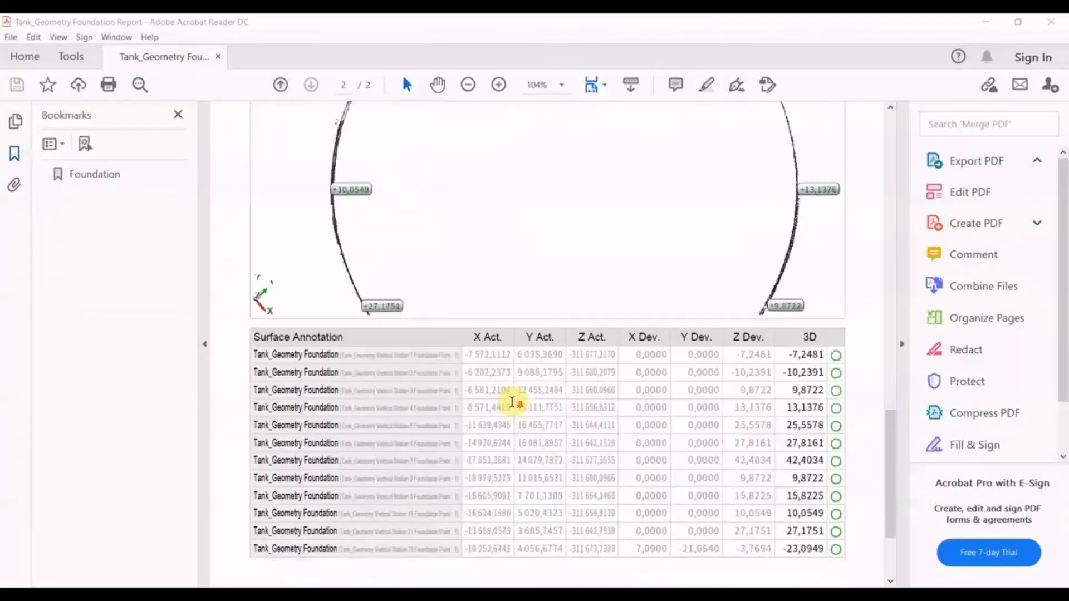
# - Review the last rows of the foundation report's surface annotation table
pyautogui.scroll(-3, 512, 402)
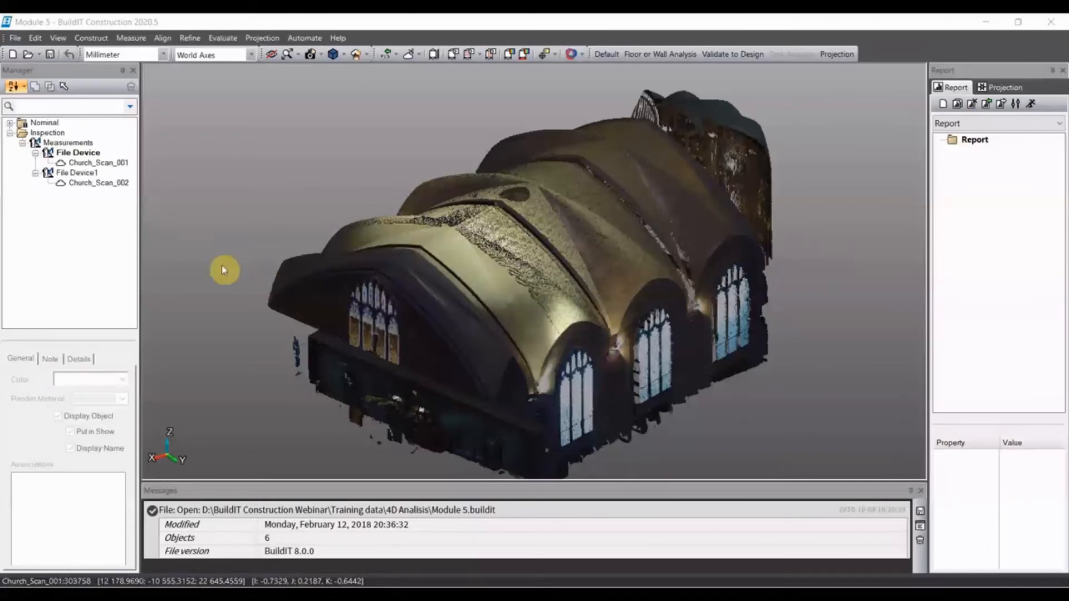
# - Start a Cloud-to-Cloud Deviation Analysis with Church_Scan_002 as the reference cloud and Church_Scan_001 as the measurements
pyautogui.click(121, 186)
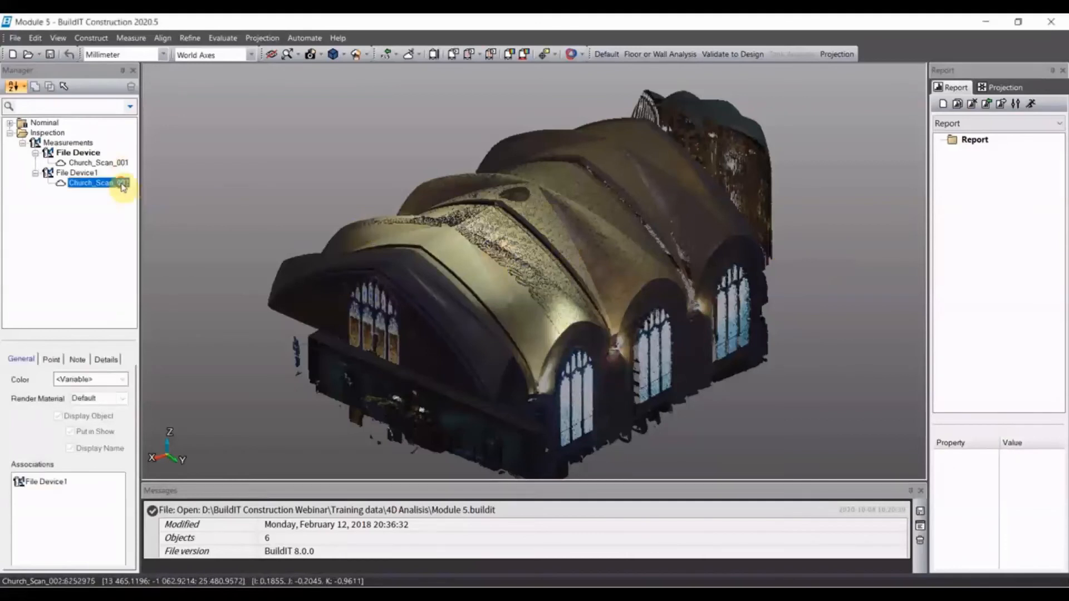
pyautogui.click(118, 203)
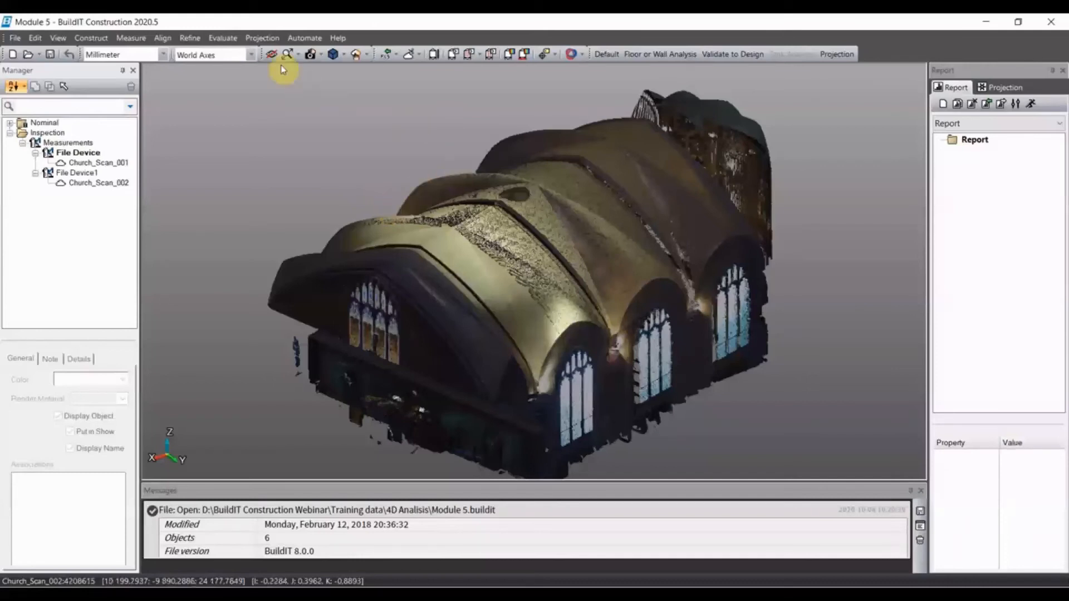
pyautogui.click(223, 38)
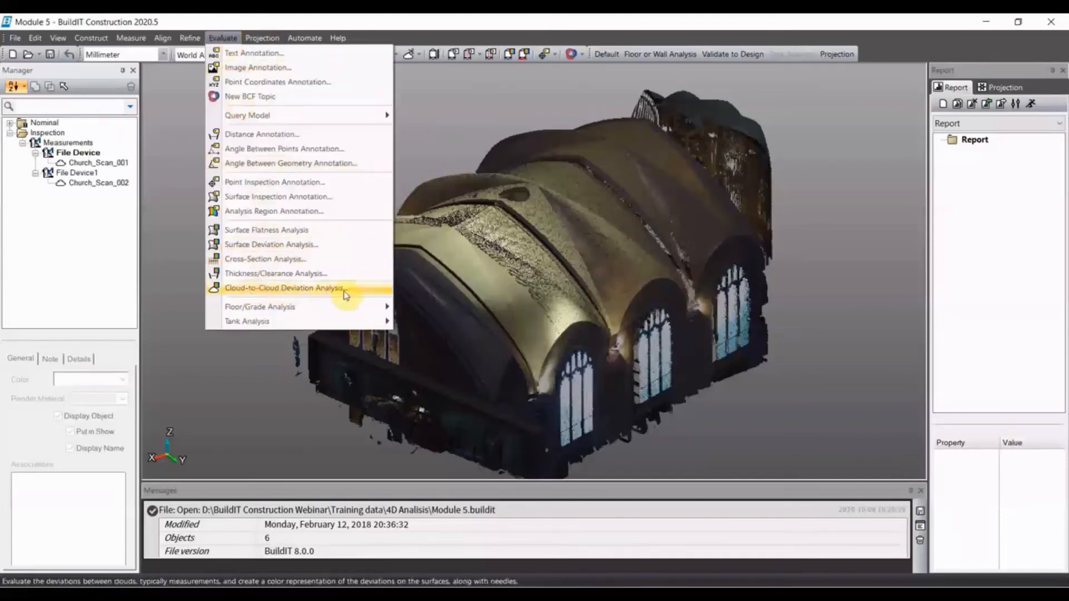
pyautogui.click(303, 288)
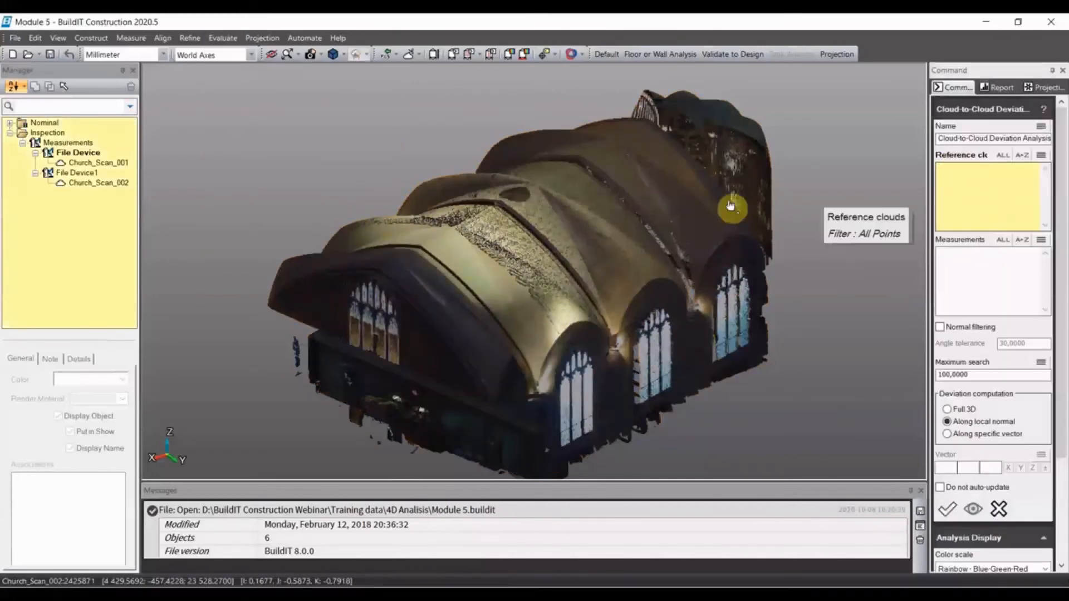
pyautogui.click(93, 188)
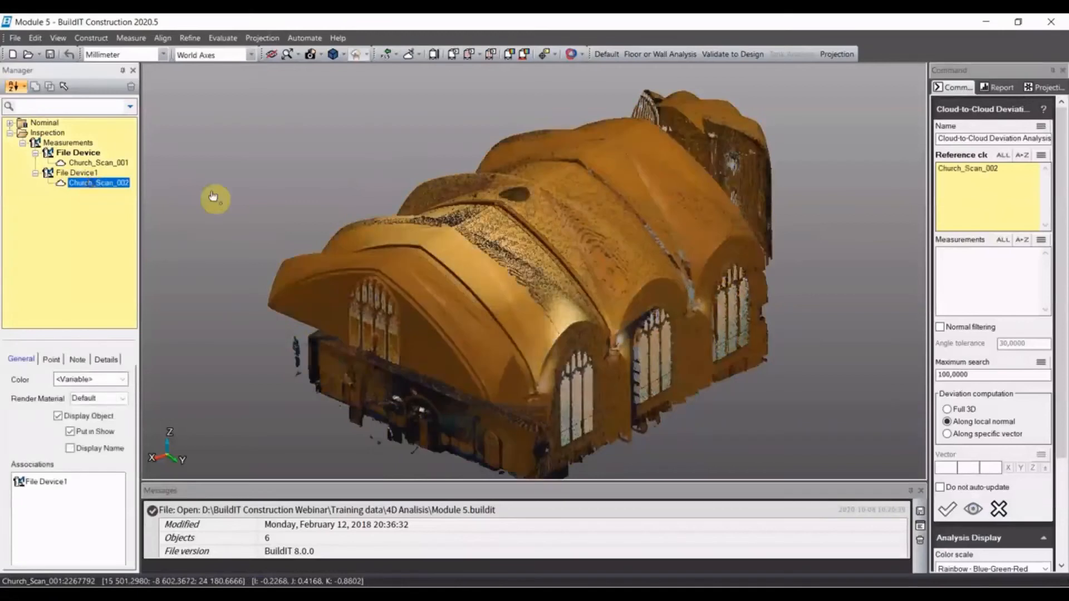
pyautogui.click(967, 284)
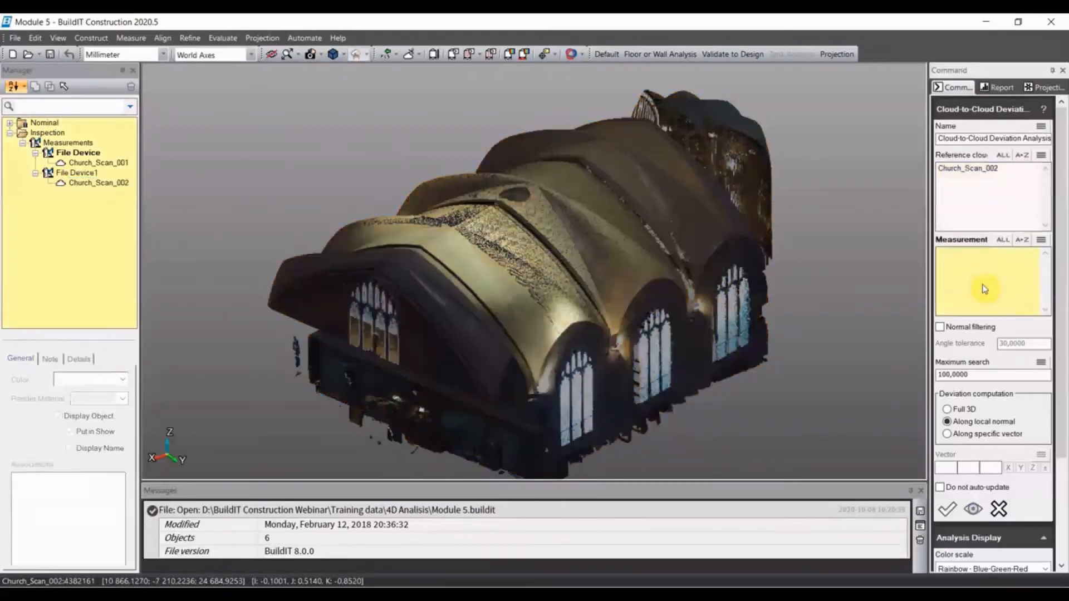
pyautogui.click(100, 164)
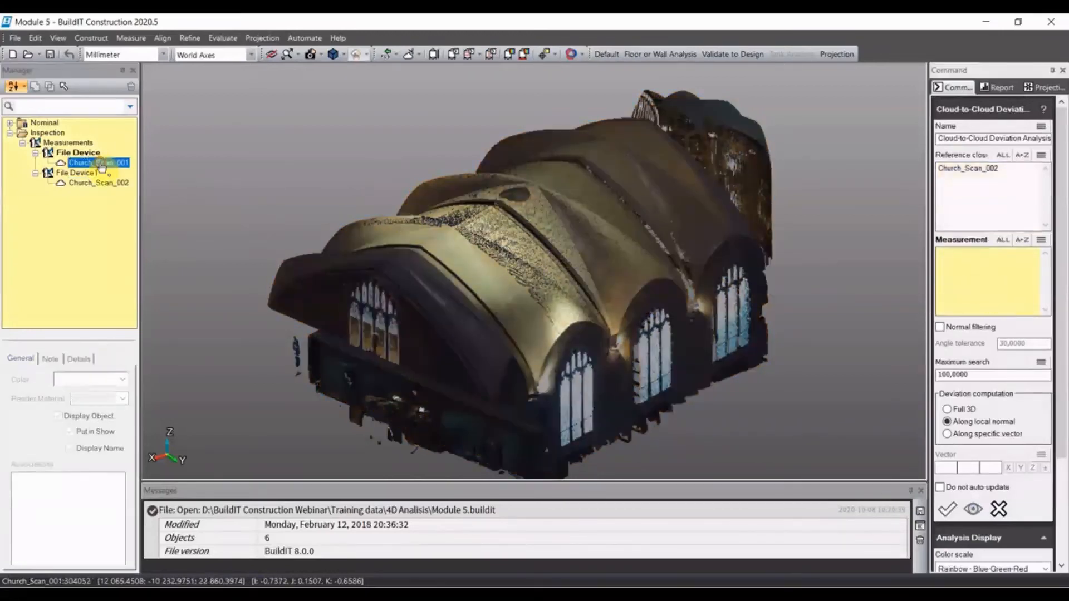
# - Choose the Rainbow - Blue-Green-Red color scale for the deviation analysis and compute it
pyautogui.scroll(-5, 976, 375)
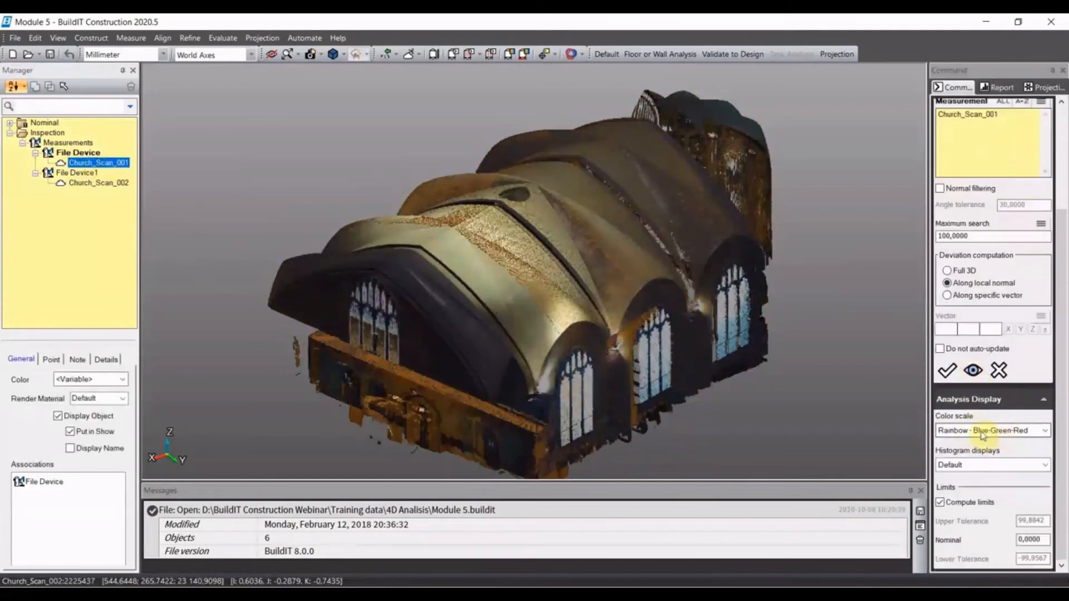
pyautogui.click(992, 430)
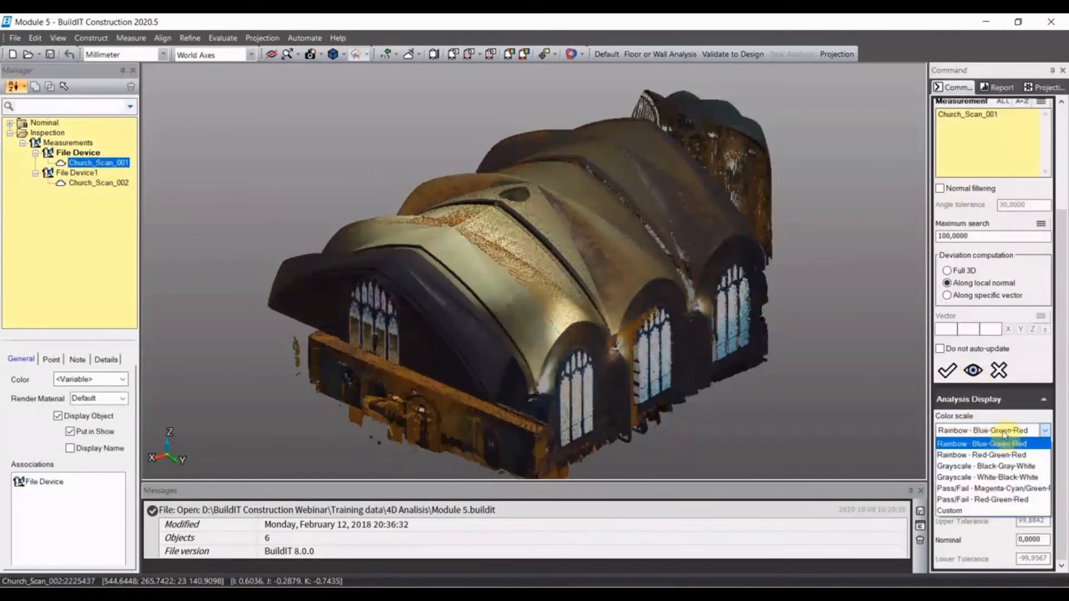
pyautogui.click(1011, 442)
pyautogui.click(947, 370)
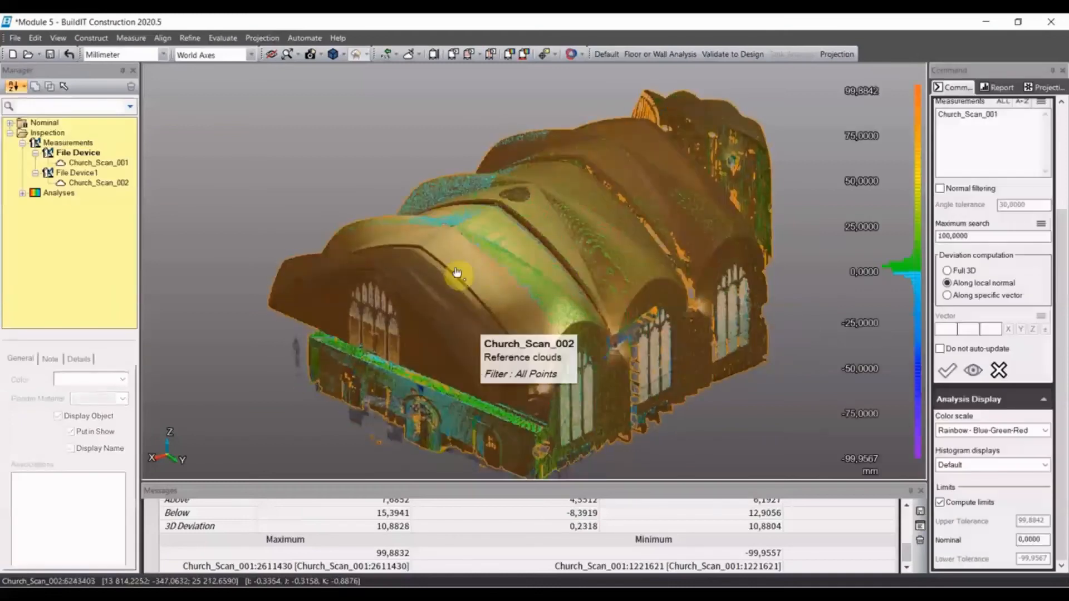
# - Hide the reference cloud Church_Scan_002 so that only the deviation-coloured Church_Scan_001 is displayed
pyautogui.click(122, 184)
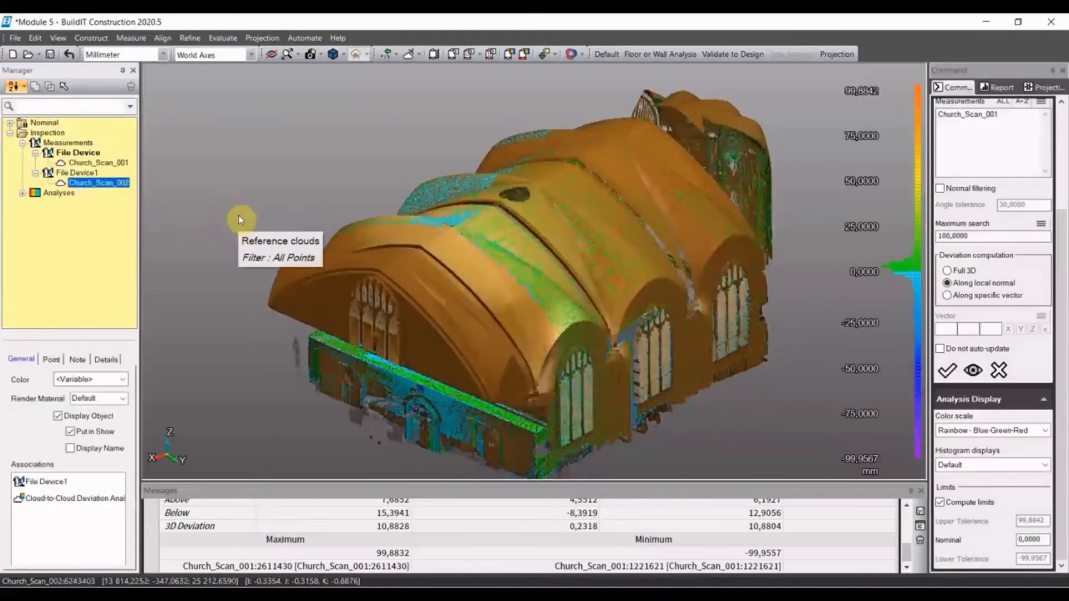
pyautogui.hotkey('ctrl', 'h')
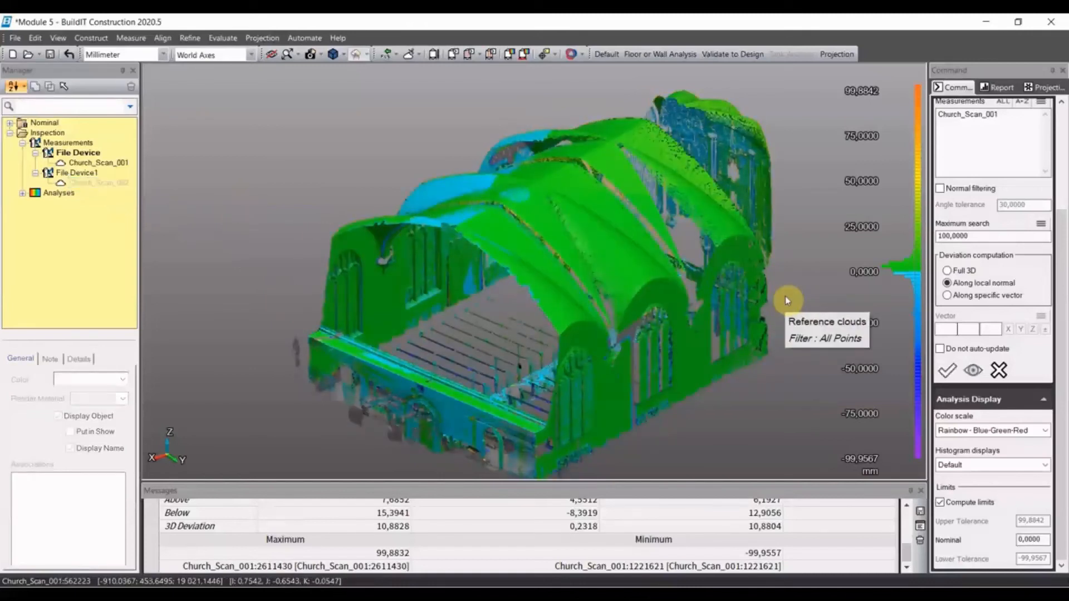
pyautogui.moveTo(737, 328)
pyautogui.mouseDown(button='middle')
pyautogui.moveTo(705, 303)
pyautogui.moveTo(723, 317)
pyautogui.mouseUp(button='middle')
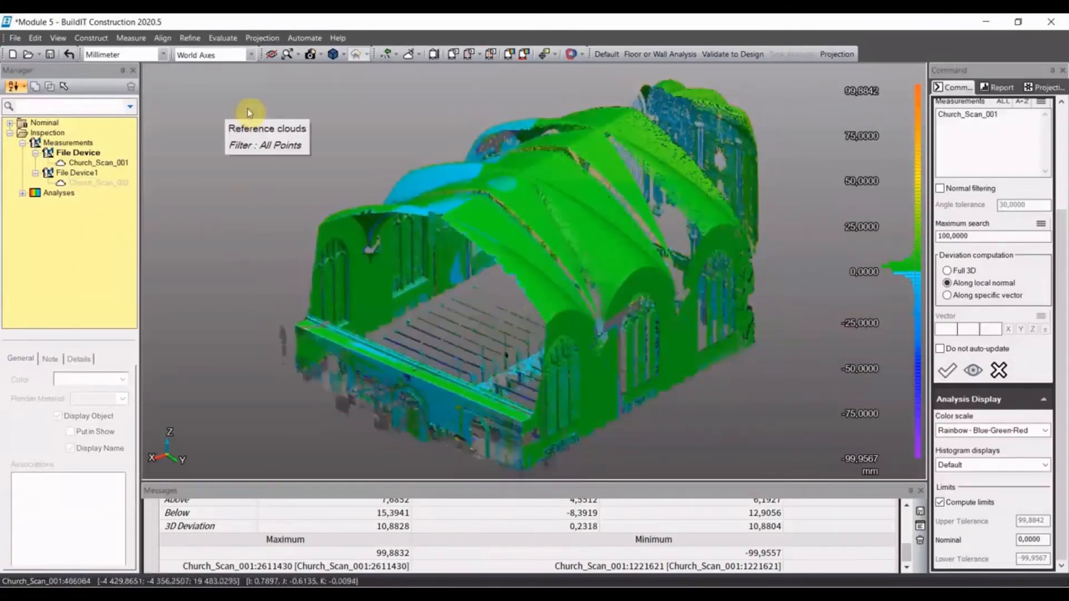
# - Add two Analysis Region Annotations showing maximum deviation, with a region radius of 1 mm, along one long side wall
pyautogui.click(223, 38)
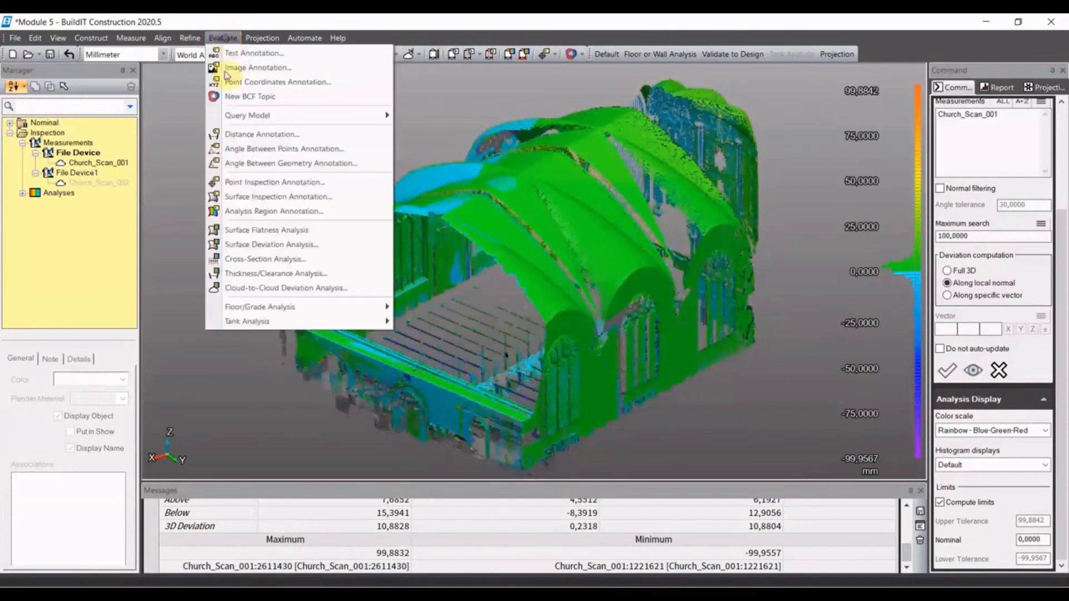
pyautogui.click(236, 211)
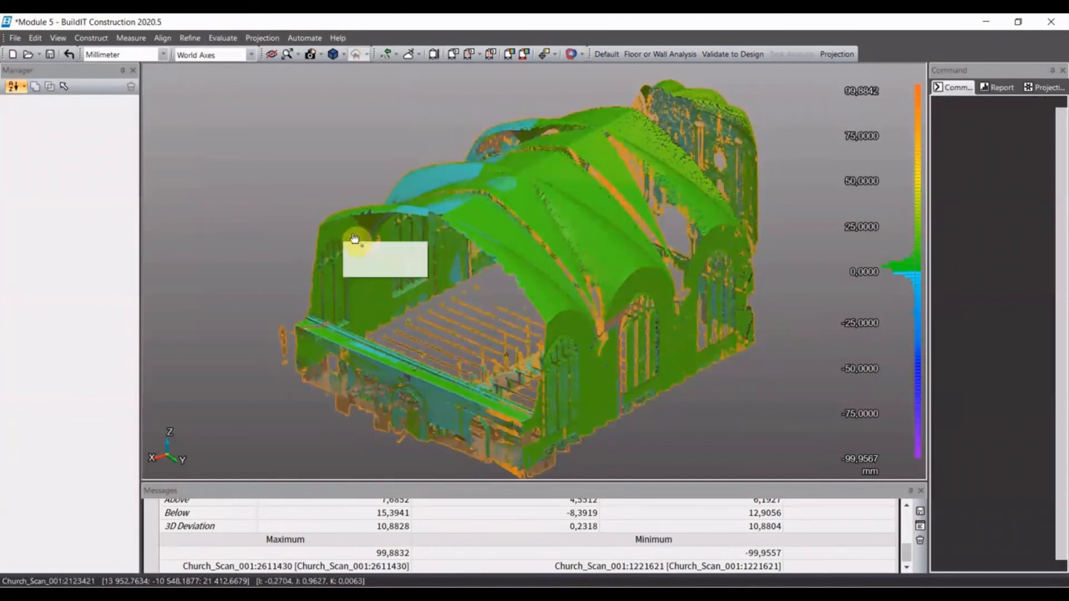
pyautogui.click(353, 238)
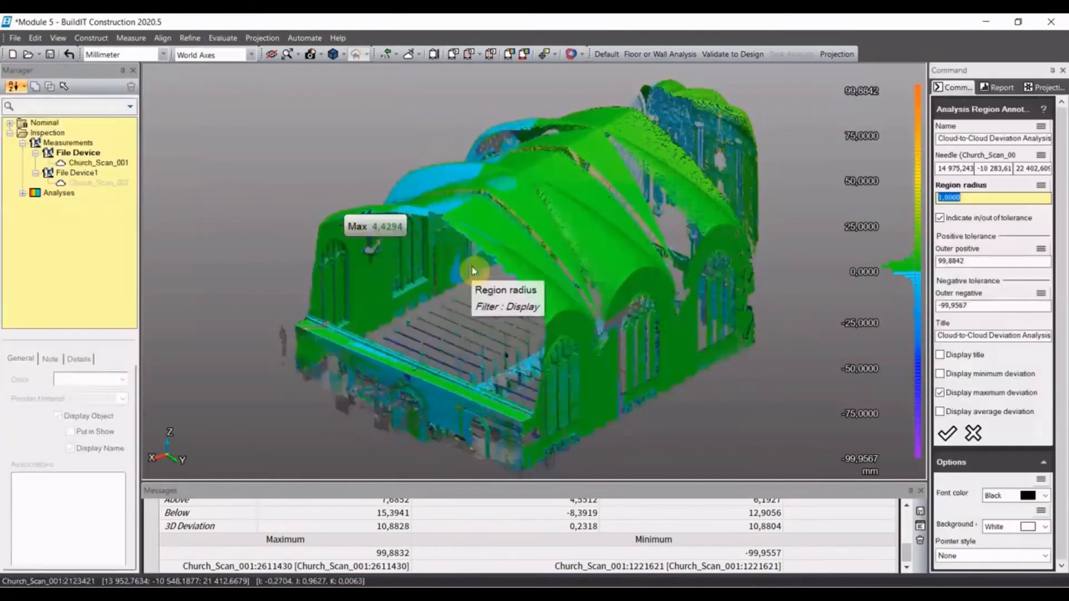
pyautogui.click(946, 433)
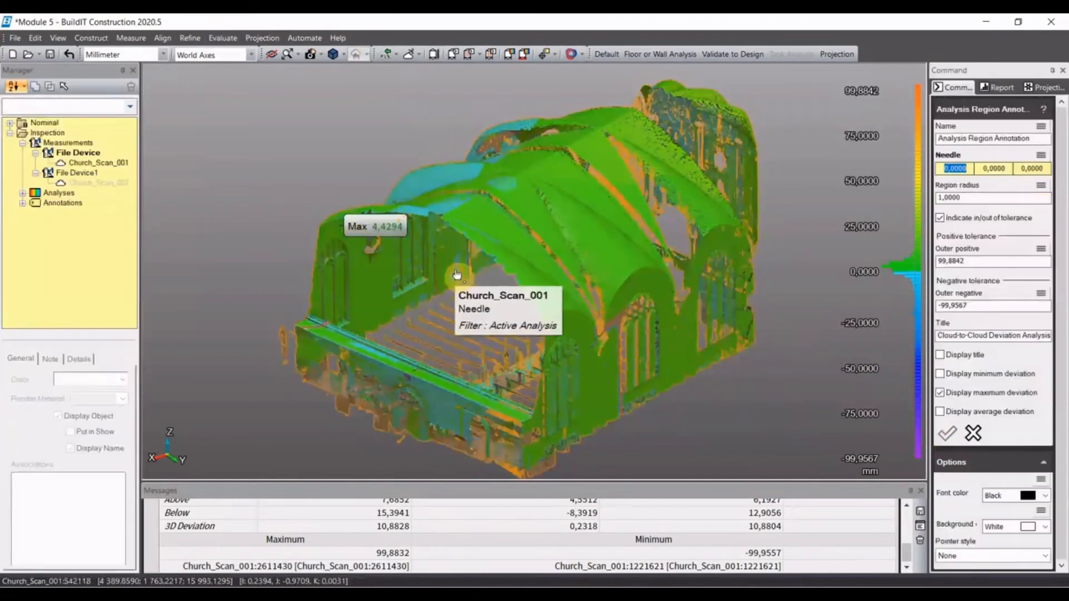
pyautogui.click(460, 280)
pyautogui.click(947, 433)
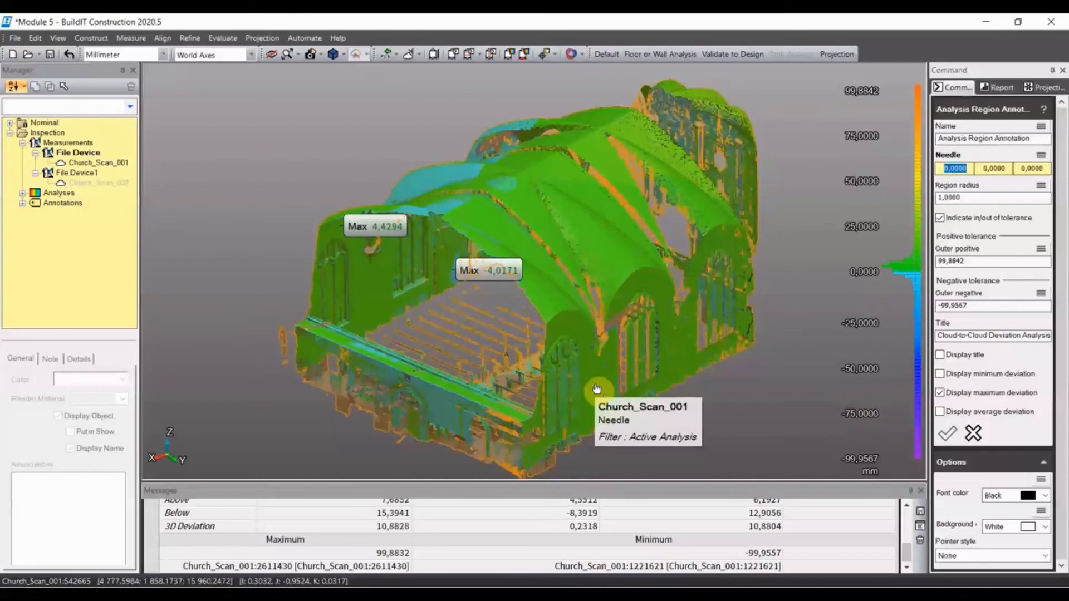
# - Add two more maximum-deviation region annotations, one near each window bay of the opposite long side wall
pyautogui.moveTo(697, 378); pyautogui.dragTo(756, 394, button='middle')
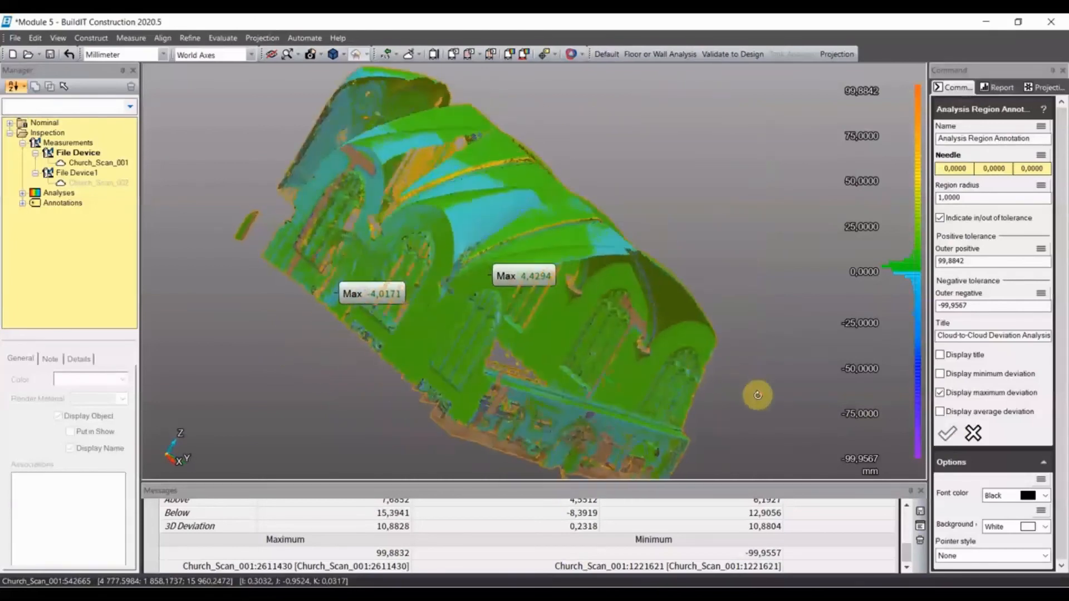
pyautogui.click(656, 378)
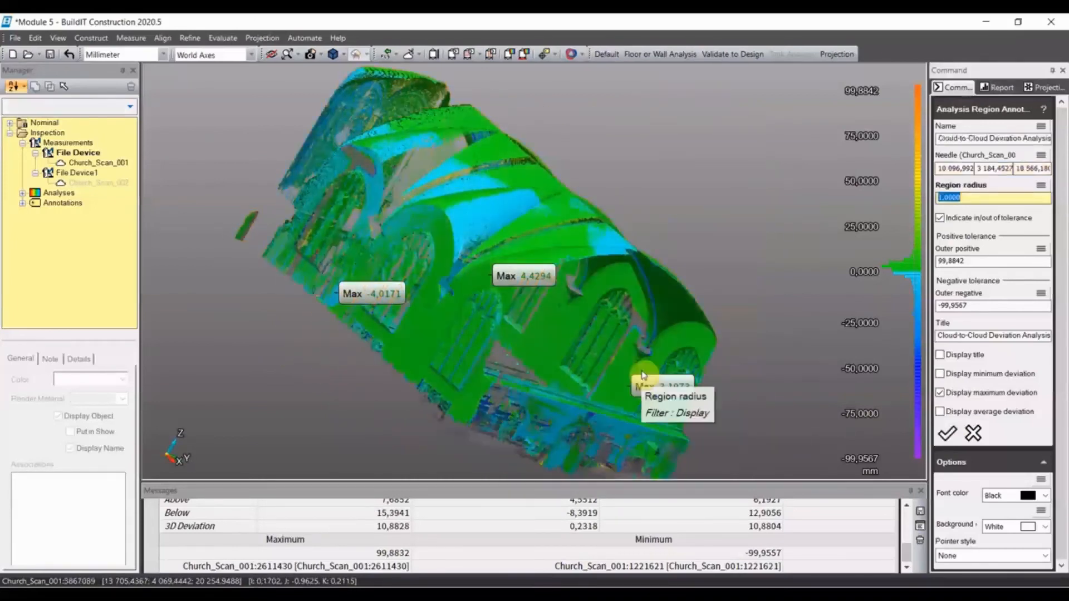
pyautogui.click(947, 433)
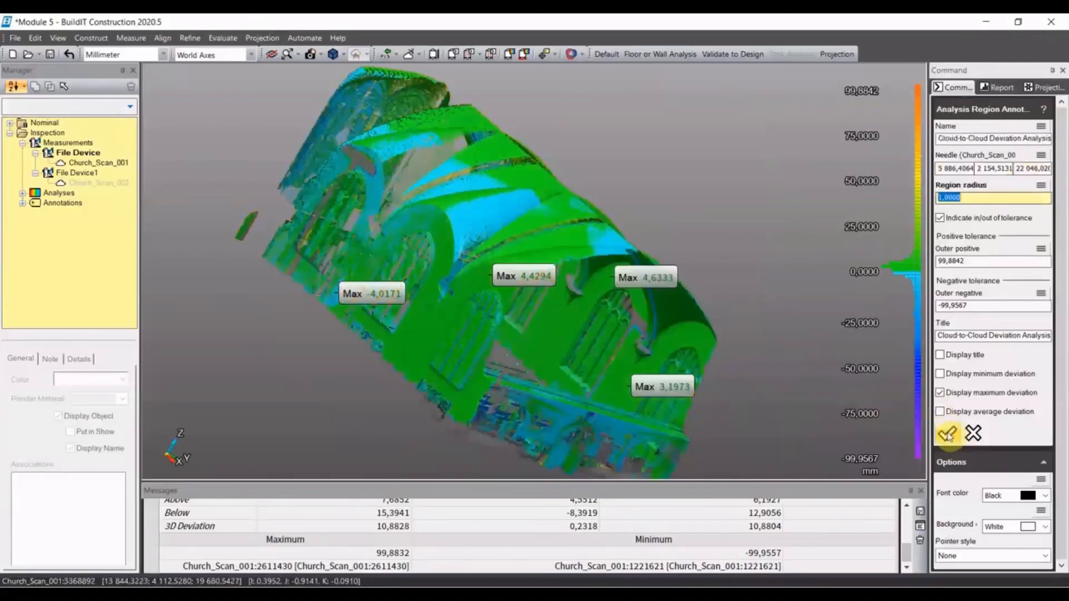
# - Add two maximum-deviation region annotations on the vaulted roof and close the annotation command
pyautogui.moveTo(716, 258); pyautogui.dragTo(691, 351, button='middle')
pyautogui.moveTo(680, 203); pyautogui.dragTo(600, 328, button='middle')
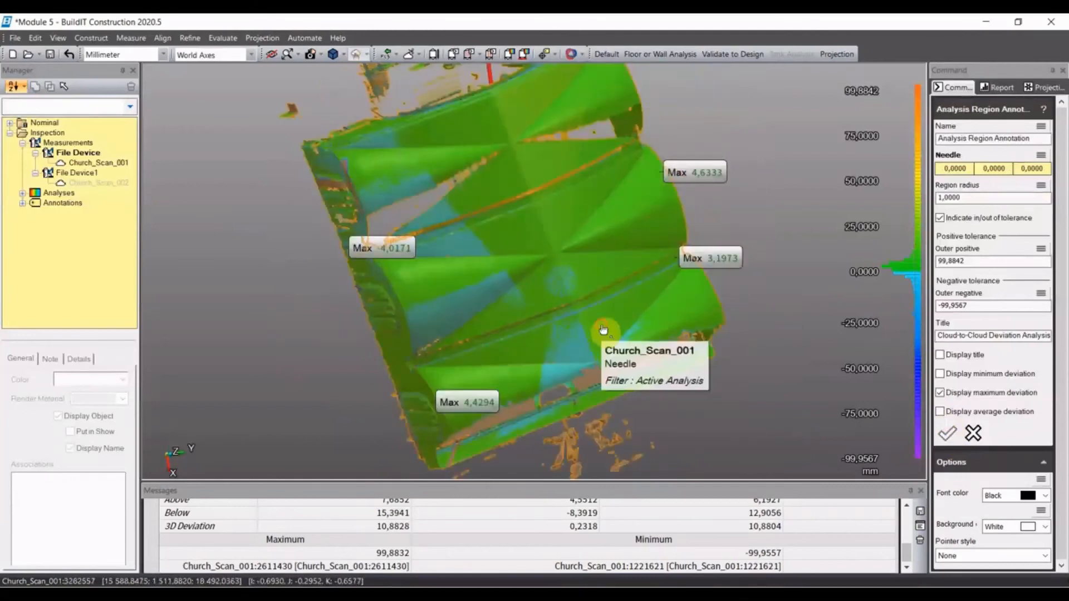
pyautogui.click(607, 333)
pyautogui.moveTo(715, 338); pyautogui.dragTo(699, 359, button='middle')
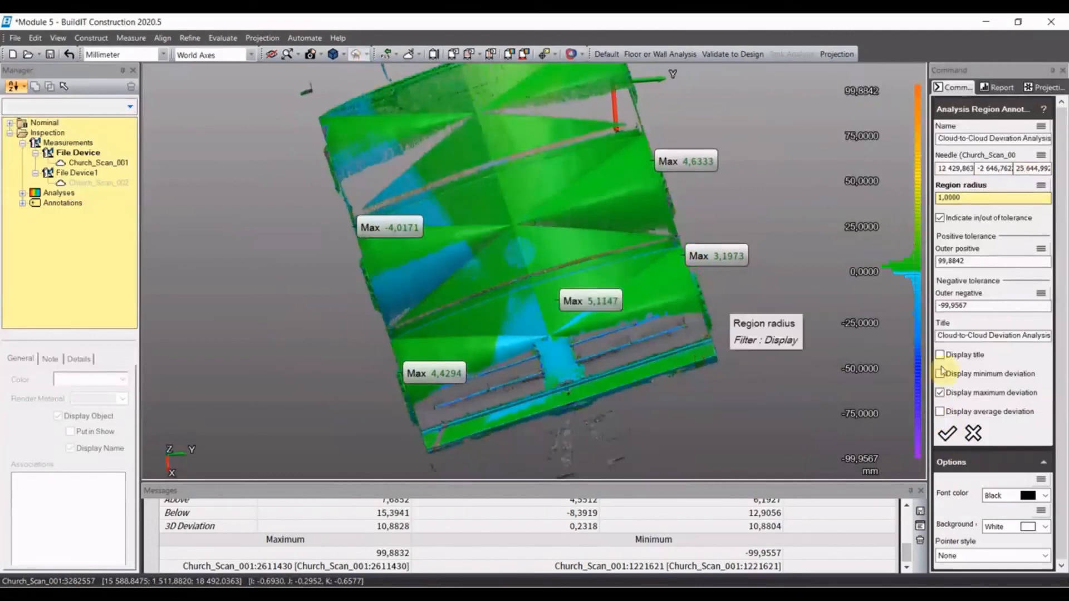
pyautogui.click(946, 433)
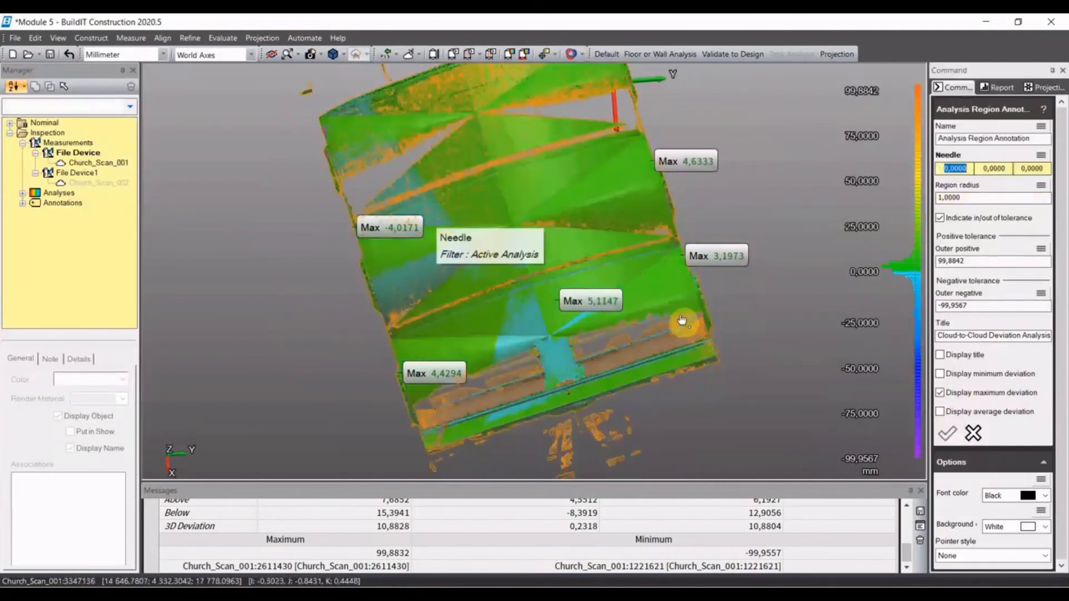
pyautogui.click(738, 367)
pyautogui.moveTo(740, 362); pyautogui.dragTo(740, 300, button='middle')
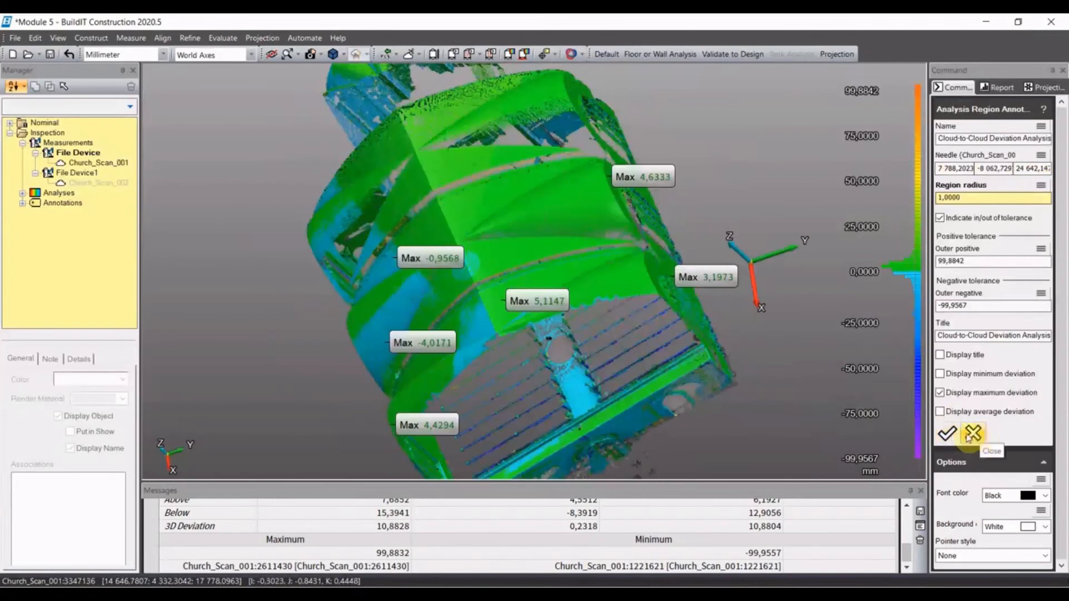
pyautogui.click(971, 434)
# - Turn the church to a top view and hide the four side-wall annotations
pyautogui.moveTo(759, 400); pyautogui.dragTo(787, 334, button='middle')
pyautogui.scroll(-5, 802, 309)
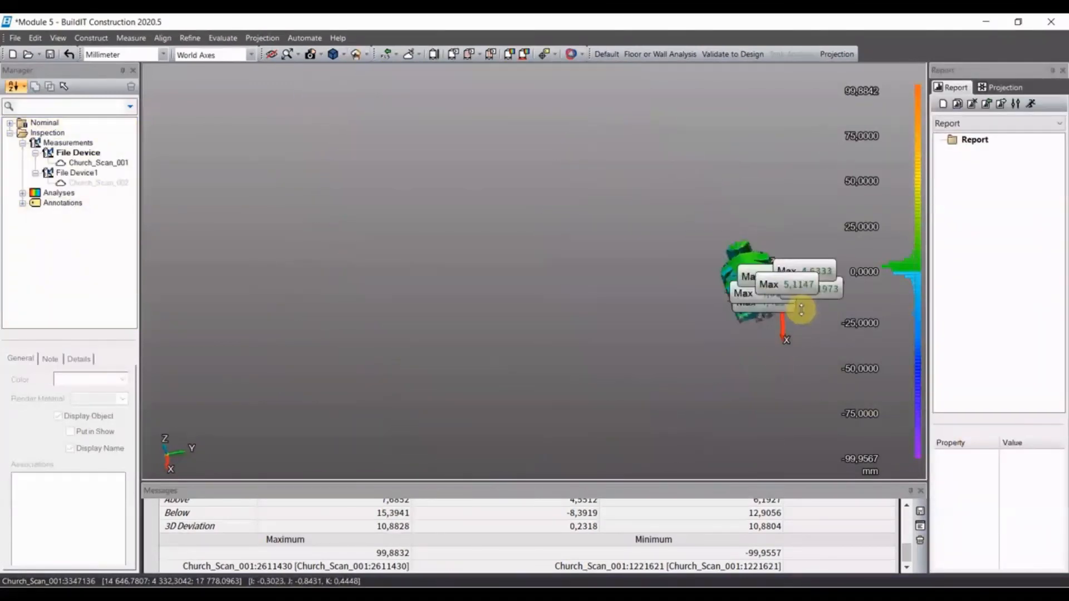
pyautogui.scroll(5, 801, 309)
pyautogui.moveTo(807, 257); pyautogui.dragTo(677, 302, button='middle')
pyautogui.moveTo(763, 384); pyautogui.dragTo(632, 219, button='middle')
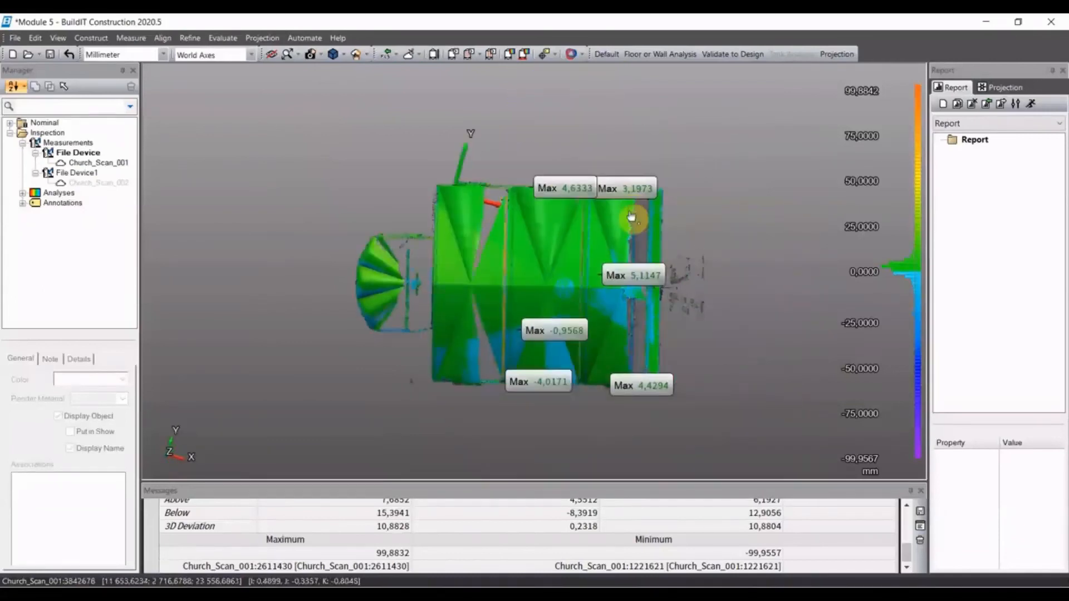
pyautogui.click(564, 192)
pyautogui.keyDown('ctrl'); pyautogui.click(615, 191); pyautogui.keyUp('ctrl')
pyautogui.keyDown('ctrl'); pyautogui.click(640, 386); pyautogui.keyUp('ctrl')
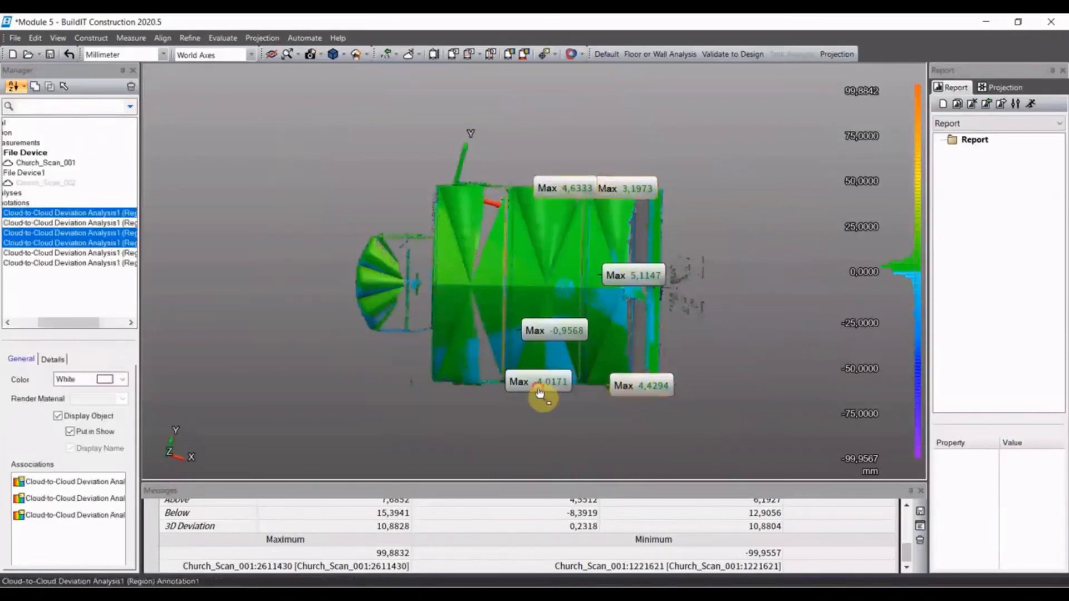
pyautogui.keyDown('ctrl'); pyautogui.click(538, 384); pyautogui.keyUp('ctrl')
pyautogui.press('Delete')
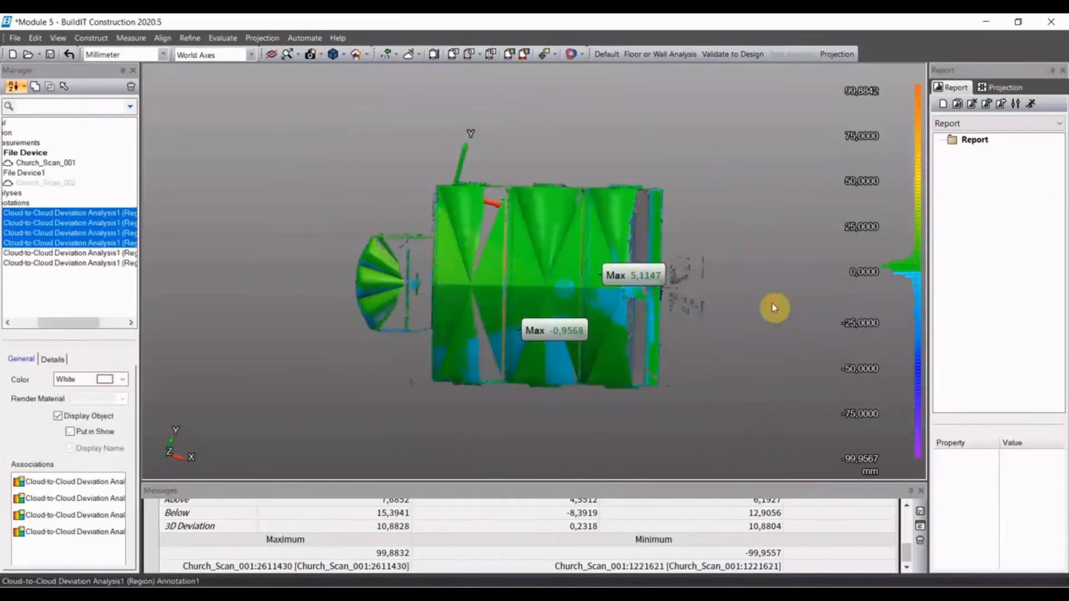
# - Frame the roof with its two annotations from above and save the view as Top View with object visibility and active alignment
pyautogui.scroll(5, 706, 343)
pyautogui.moveTo(777, 357); pyautogui.dragTo(837, 367, button='middle')
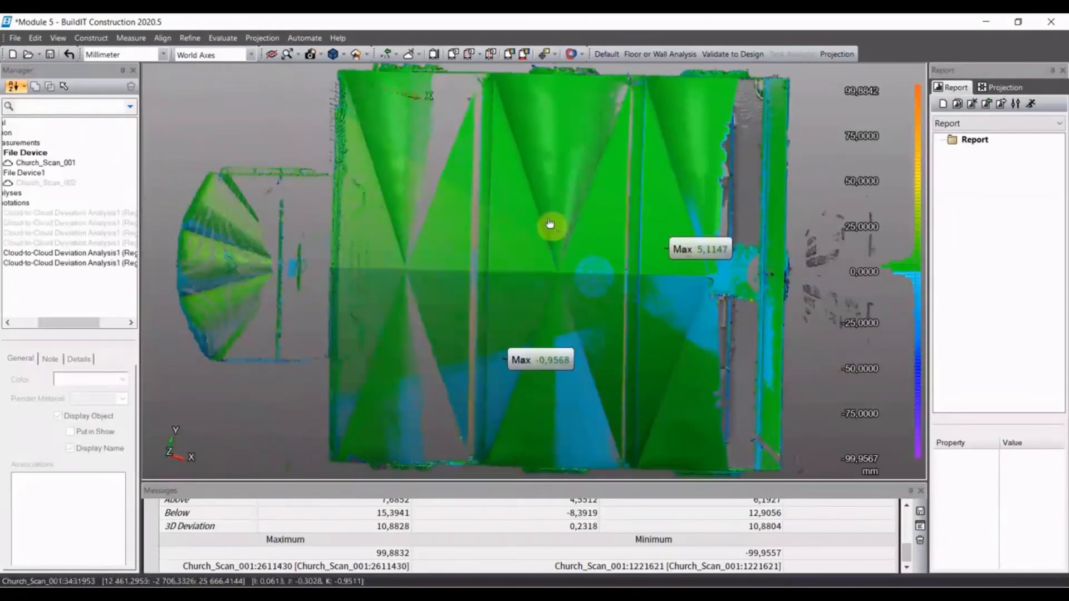
pyautogui.click(320, 54)
pyautogui.click(332, 84)
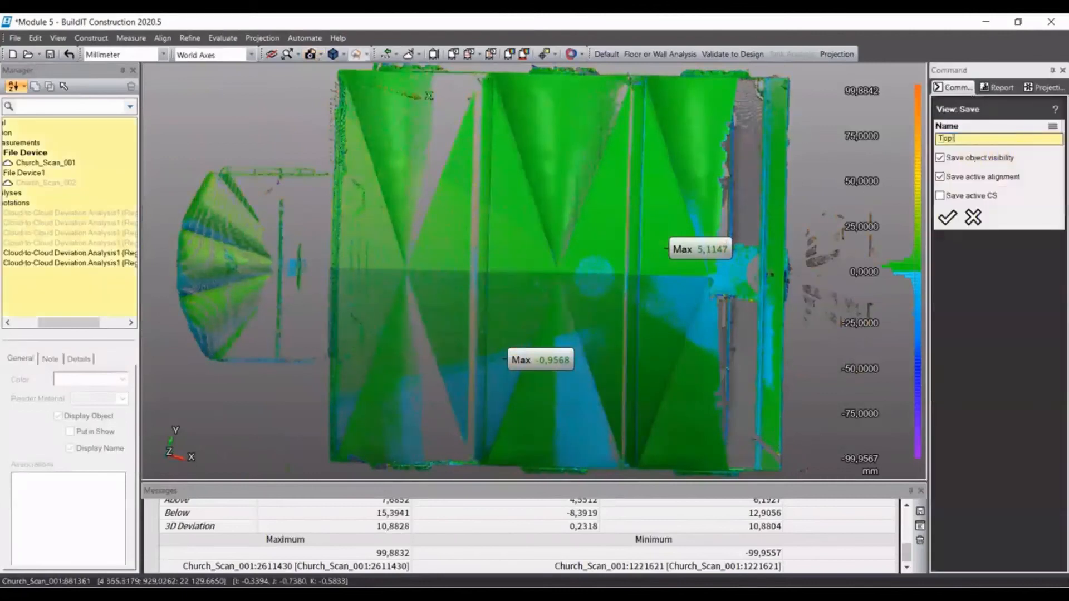
pyautogui.click(946, 222)
# - Hide the two roof annotations and show the first two side-wall annotations, with the church facing that wall straight on
pyautogui.moveTo(814, 408); pyautogui.dragTo(807, 291, button='middle')
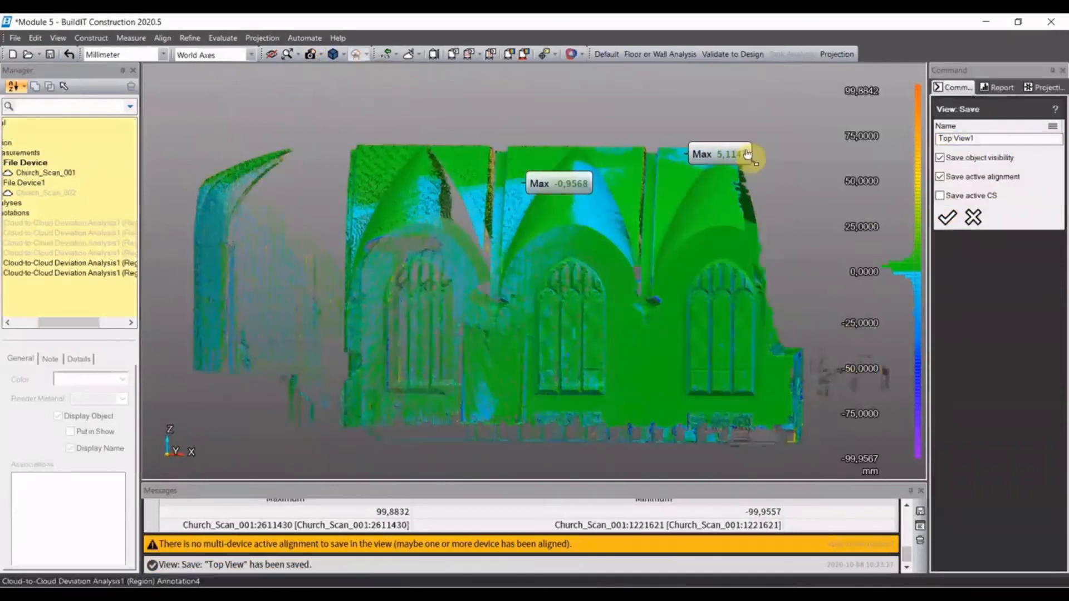
pyautogui.click(81, 264)
pyautogui.click(84, 273)
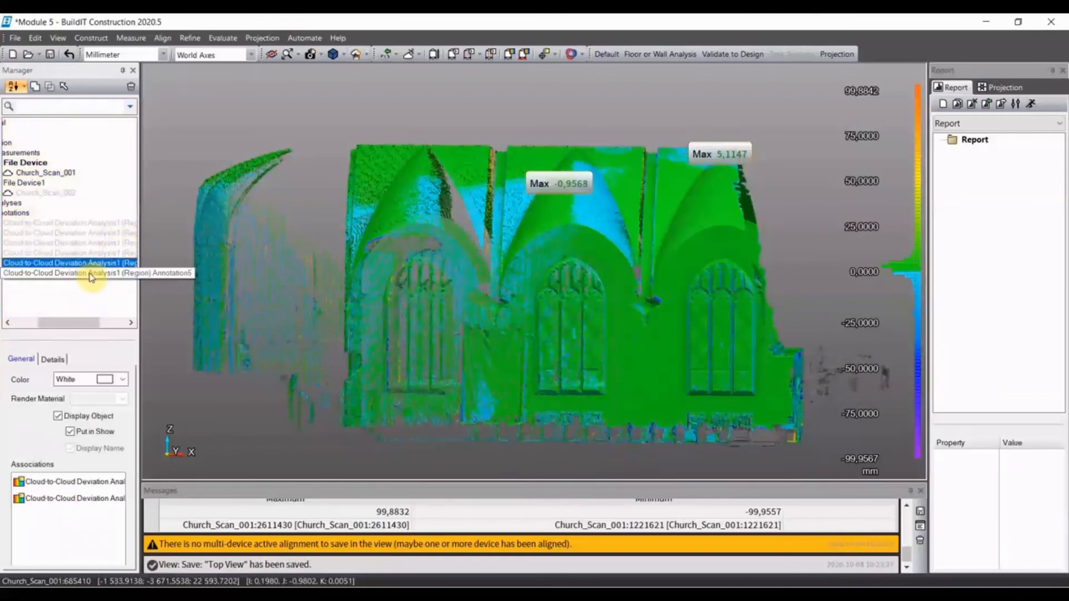
pyautogui.click(92, 244)
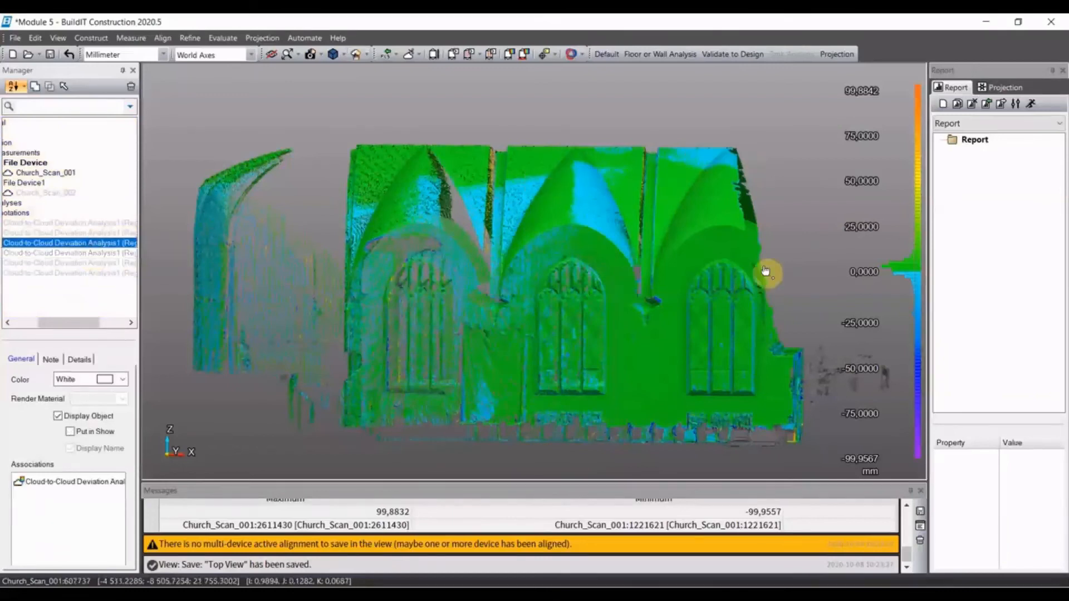
pyautogui.click(107, 233)
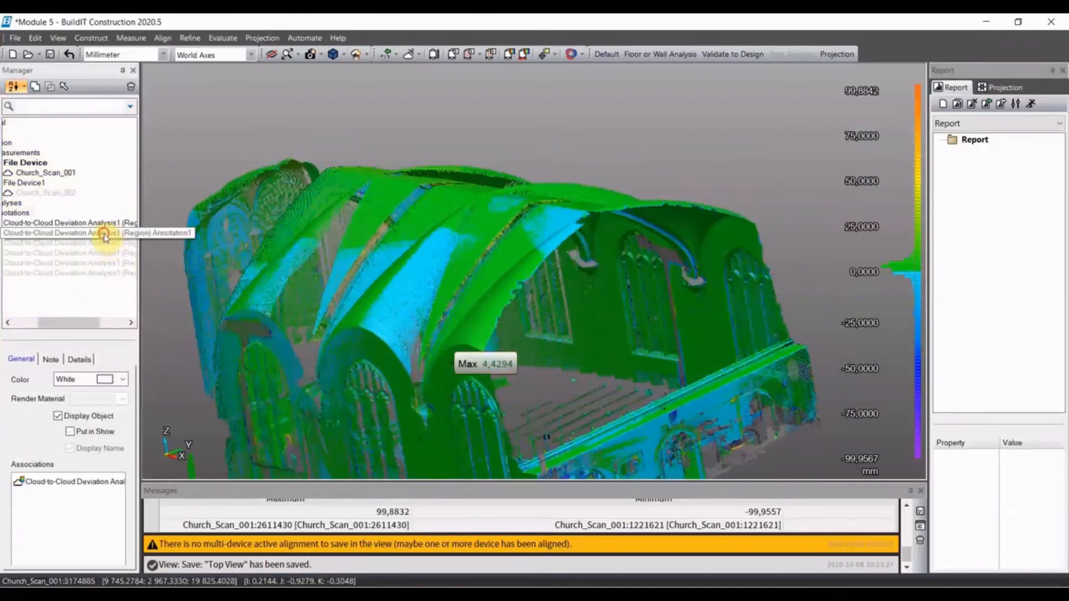
pyautogui.doubleClick(105, 235)
pyautogui.moveTo(599, 382)
pyautogui.mouseDown(button='middle')
pyautogui.moveTo(653, 367)
pyautogui.moveTo(728, 375)
pyautogui.moveTo(624, 359)
pyautogui.mouseUp(button='middle')
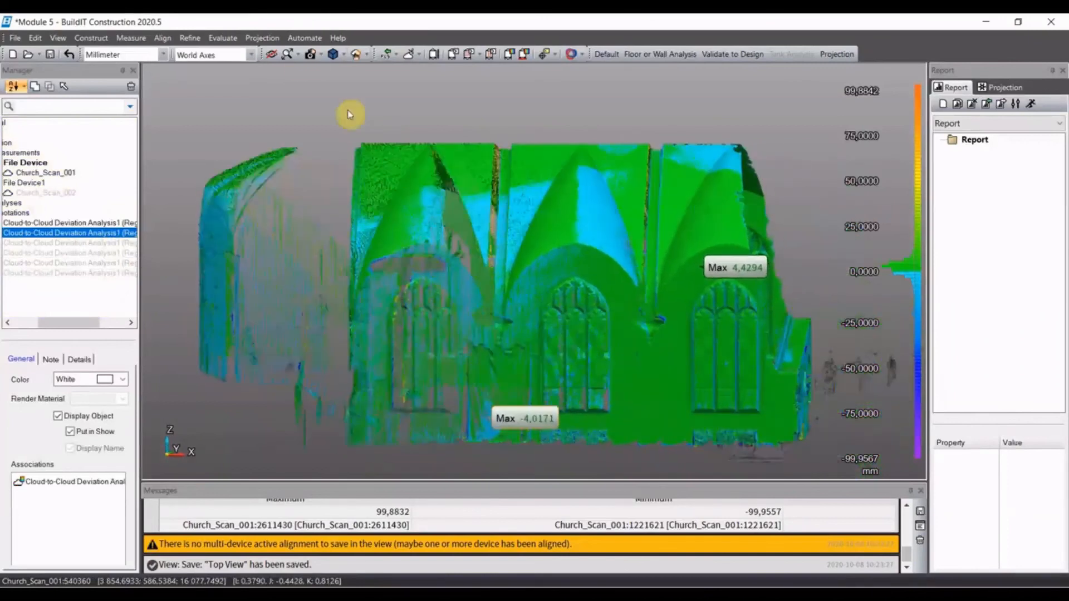
# - Save the current view as Left Side with object visibility and active alignment
pyautogui.click(322, 55)
pyautogui.click(337, 83)
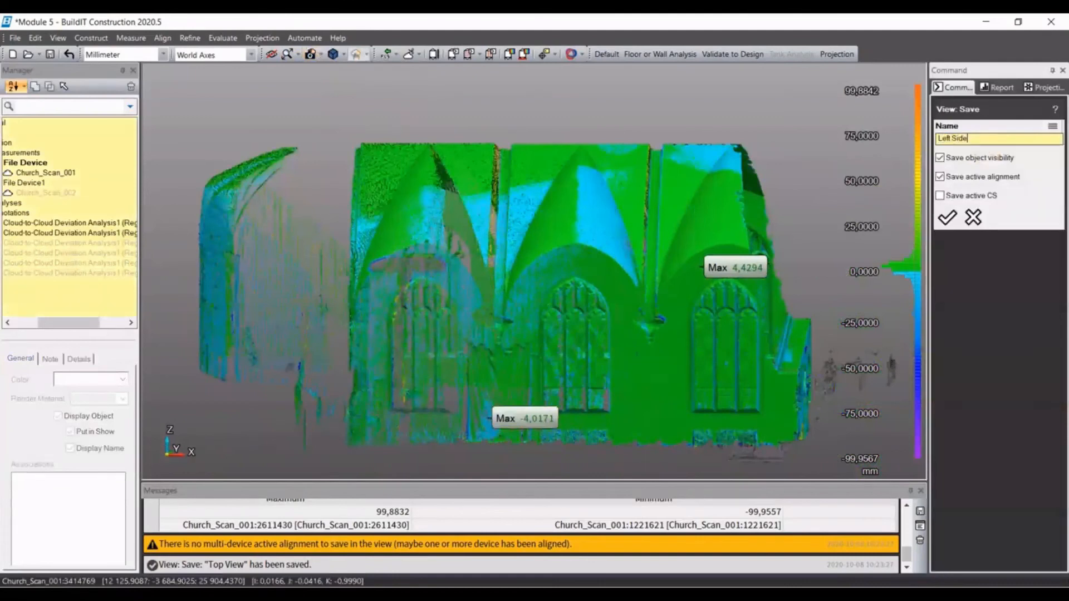
pyautogui.click(942, 217)
# - Turn the church to the opposite long wall, hide the first two annotations and show the two belonging to this wall
pyautogui.moveTo(845, 288); pyautogui.dragTo(636, 366, button='middle')
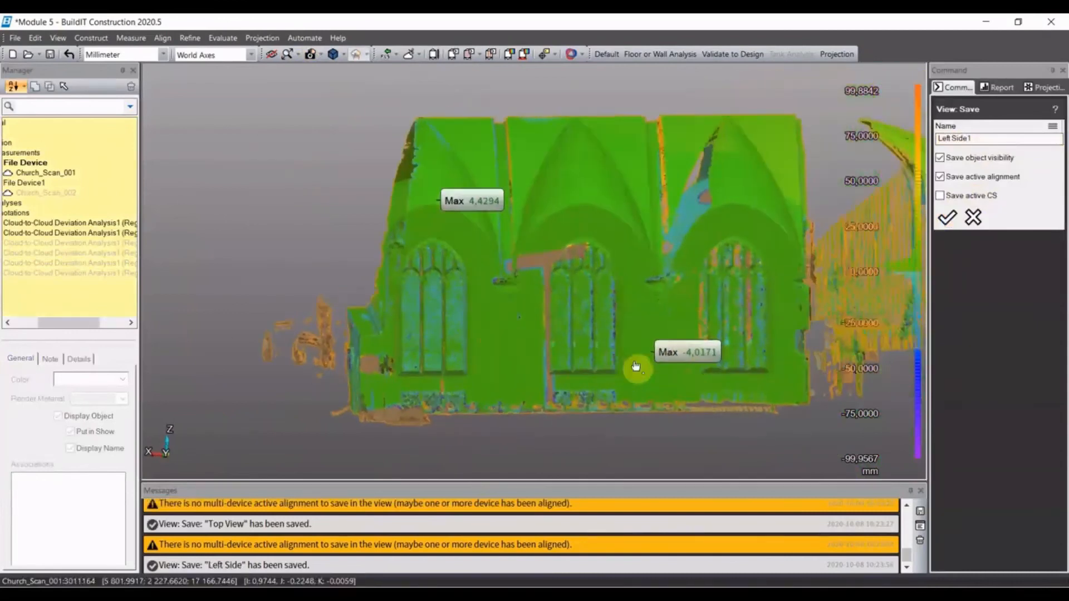
pyautogui.moveTo(754, 368); pyautogui.dragTo(750, 373, button='middle')
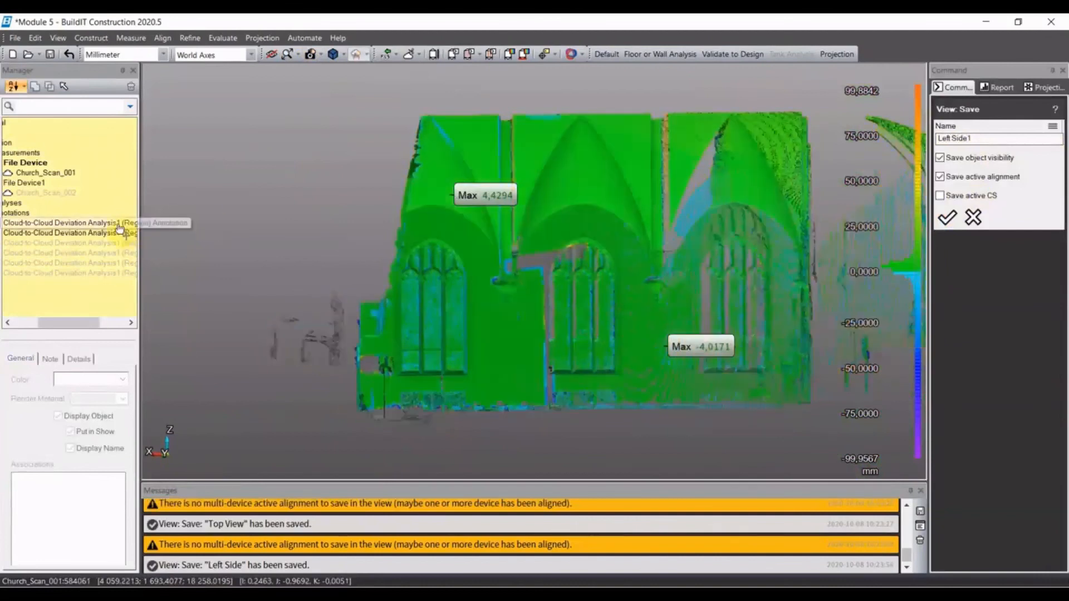
pyautogui.click(118, 223)
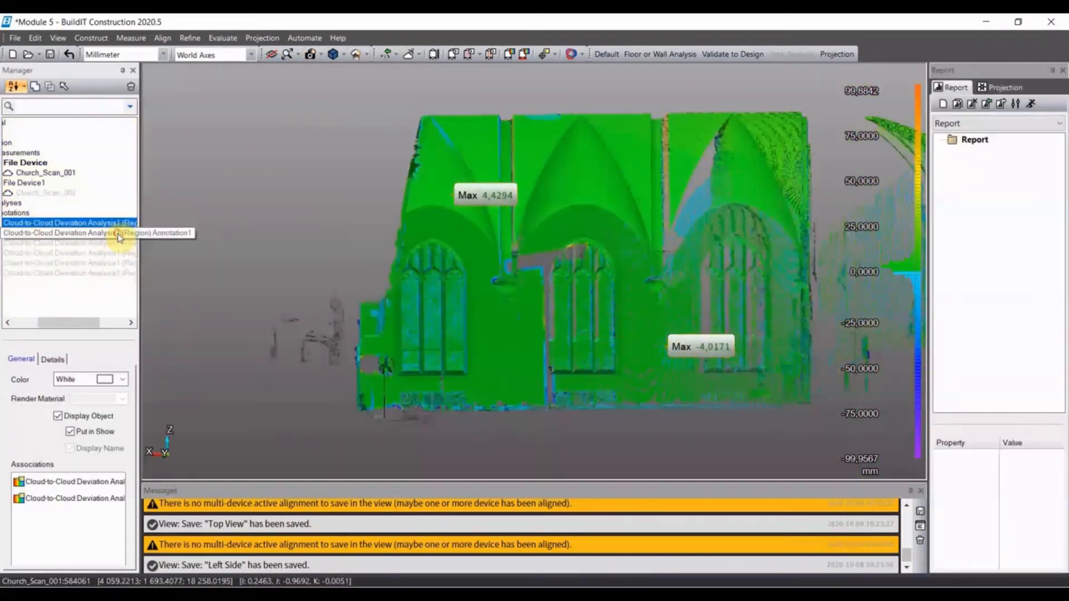
pyautogui.click(116, 243)
pyautogui.keyDown('shift'); pyautogui.click(116, 259); pyautogui.keyUp('shift')
pyautogui.press('space')
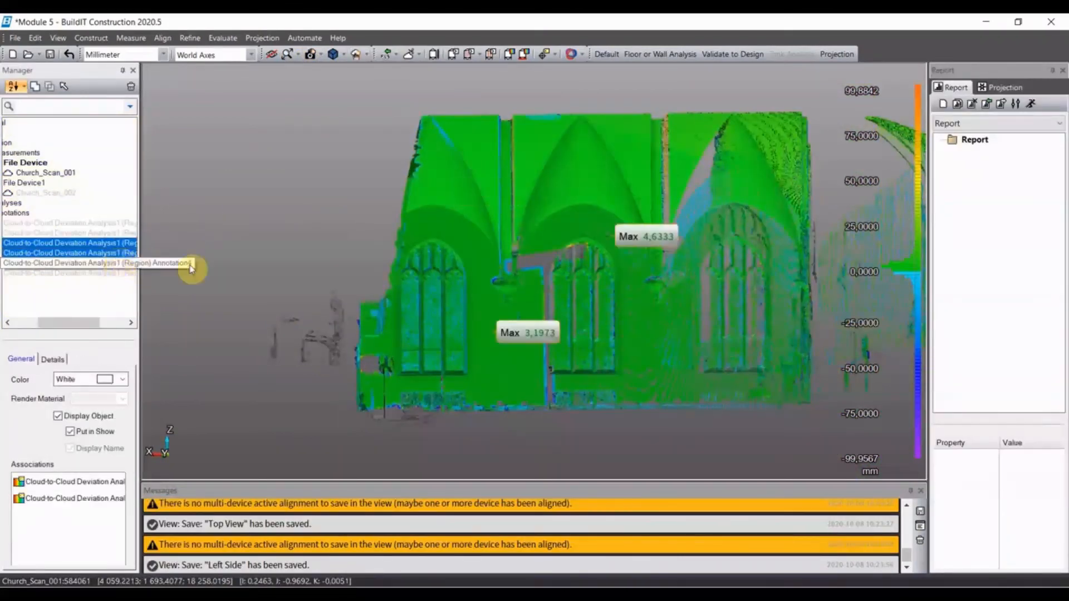
pyautogui.click(279, 239)
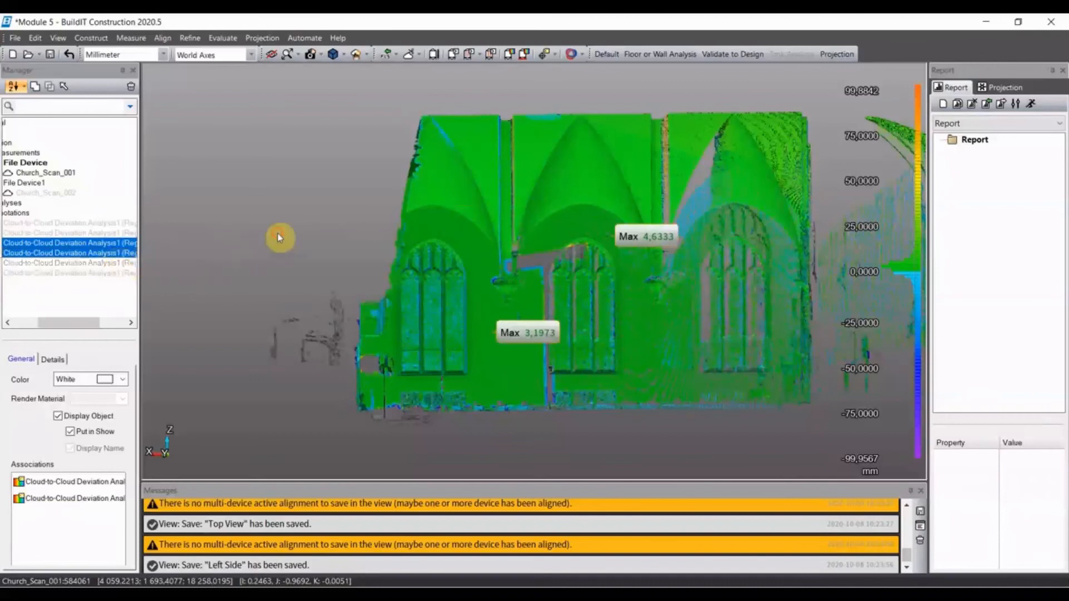
# - Save the current view as Right Side with object visibility and active alignment
pyautogui.click(320, 54)
pyautogui.click(329, 85)
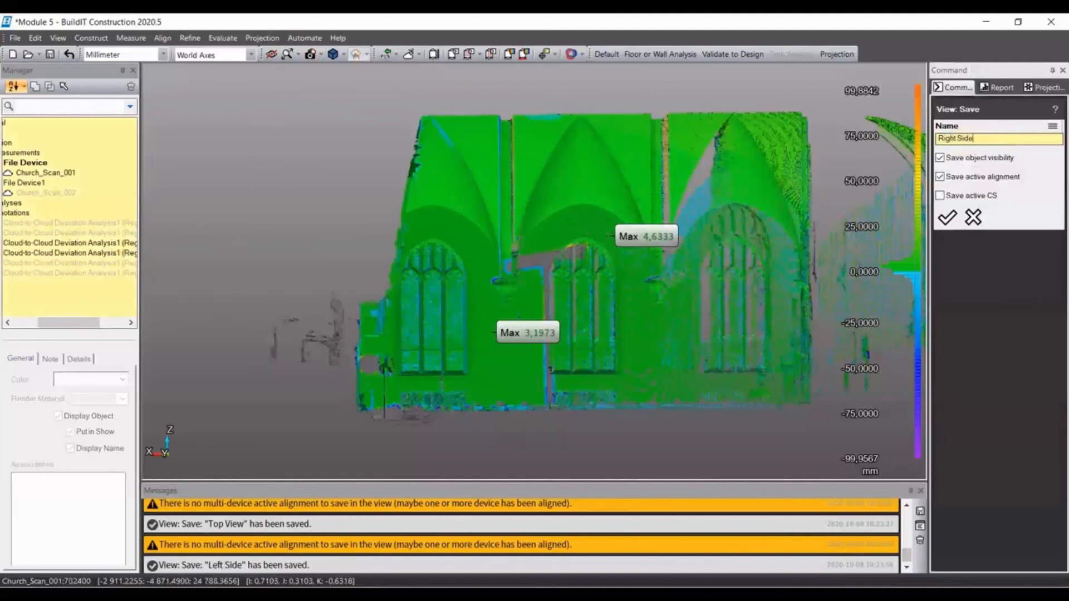
pyautogui.click(947, 218)
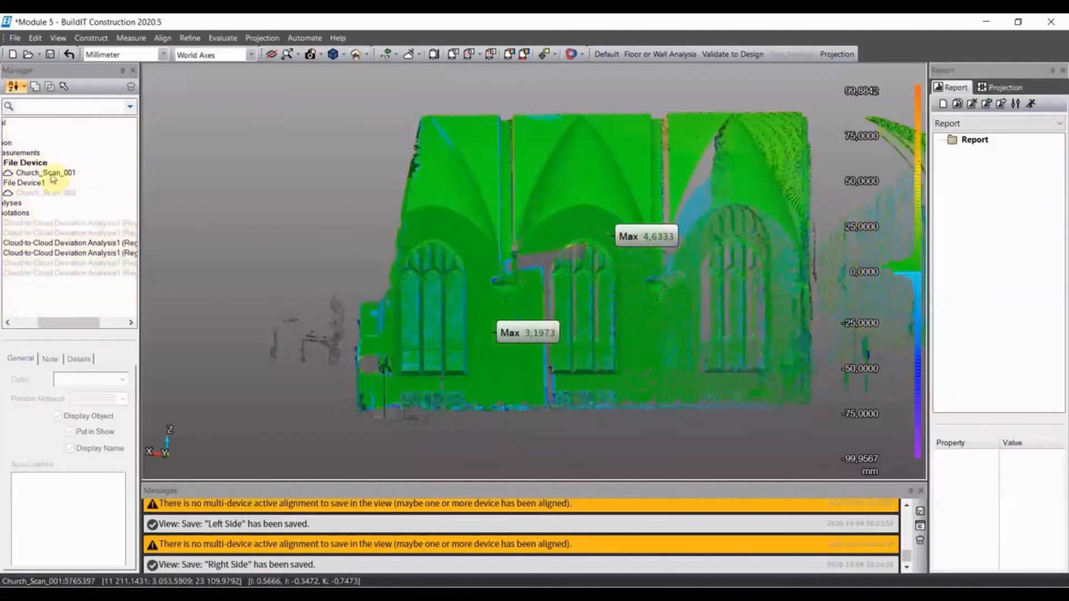
# - Add the saved views Top View, Left Side and Right Side to the report
pyautogui.moveTo(65, 323); pyautogui.dragTo(8, 324)
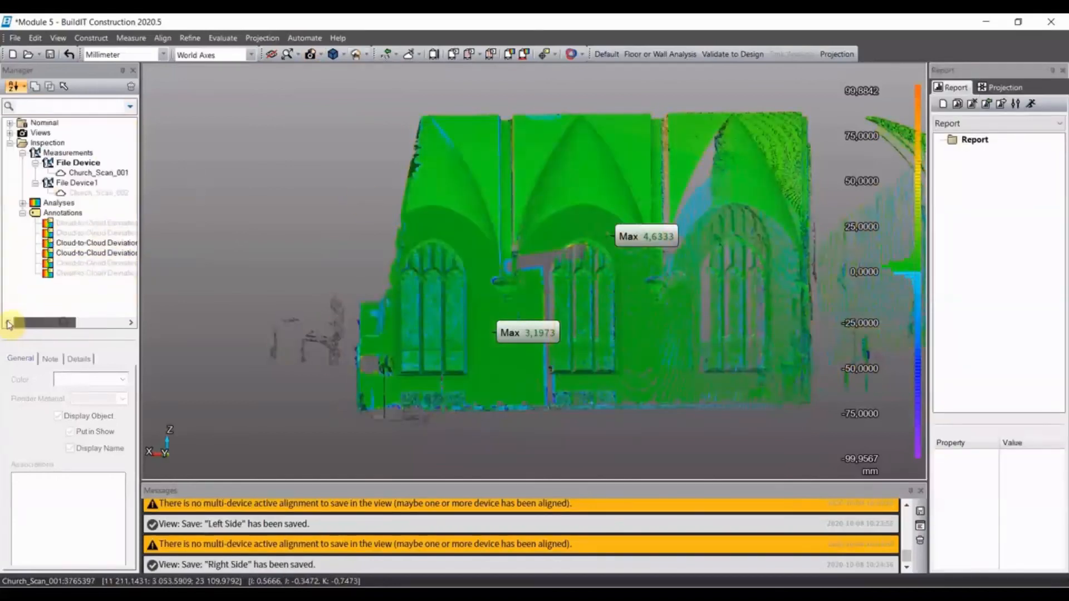
pyautogui.click(9, 134)
pyautogui.rightClick(59, 143)
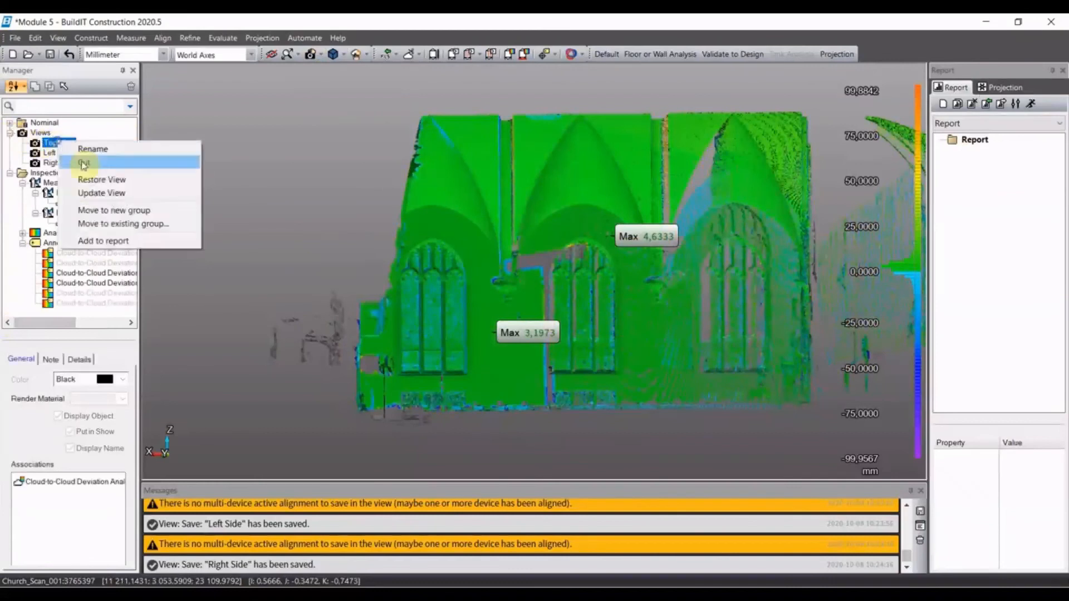
pyautogui.click(84, 238)
pyautogui.rightClick(68, 154)
pyautogui.click(97, 253)
pyautogui.rightClick(61, 163)
pyautogui.click(106, 263)
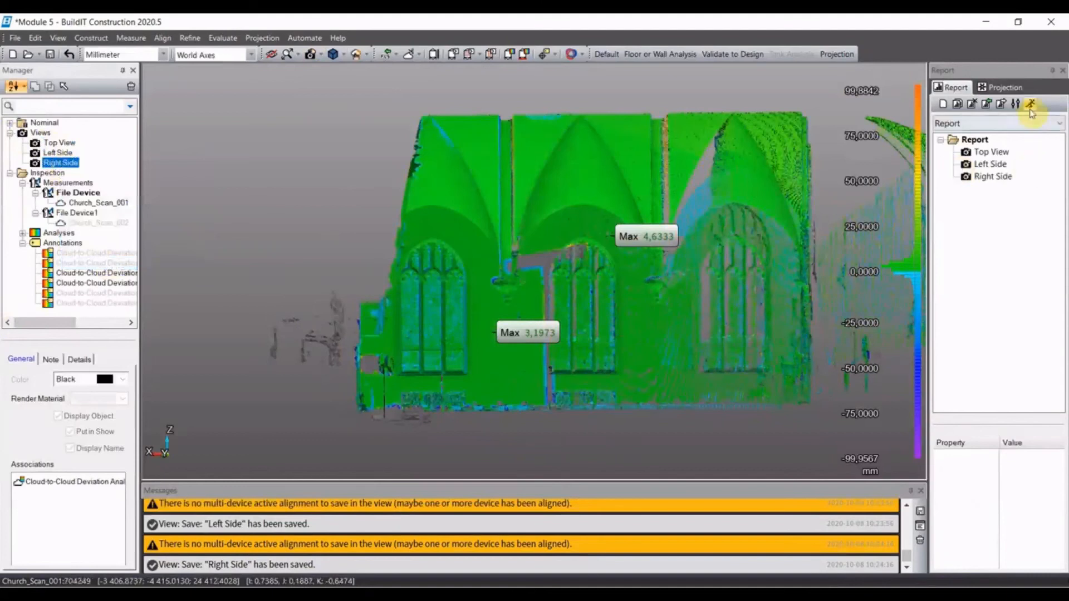
# - Generate the report as a PDF and open it in Adobe Acrobat Reader
pyautogui.click(1030, 108)
pyautogui.click(207, 130)
pyautogui.click(400, 341)
pyautogui.click(563, 308)
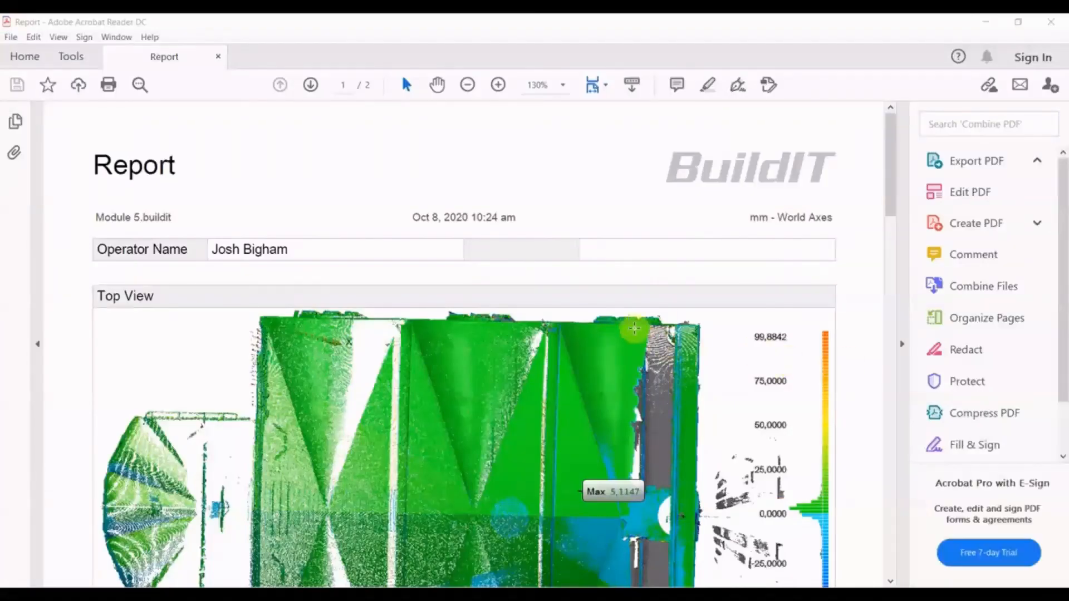
# - Review the Top View, Left Side and Right Side deviation images in the PDF report, and close it
pyautogui.scroll(-5, 661, 318)
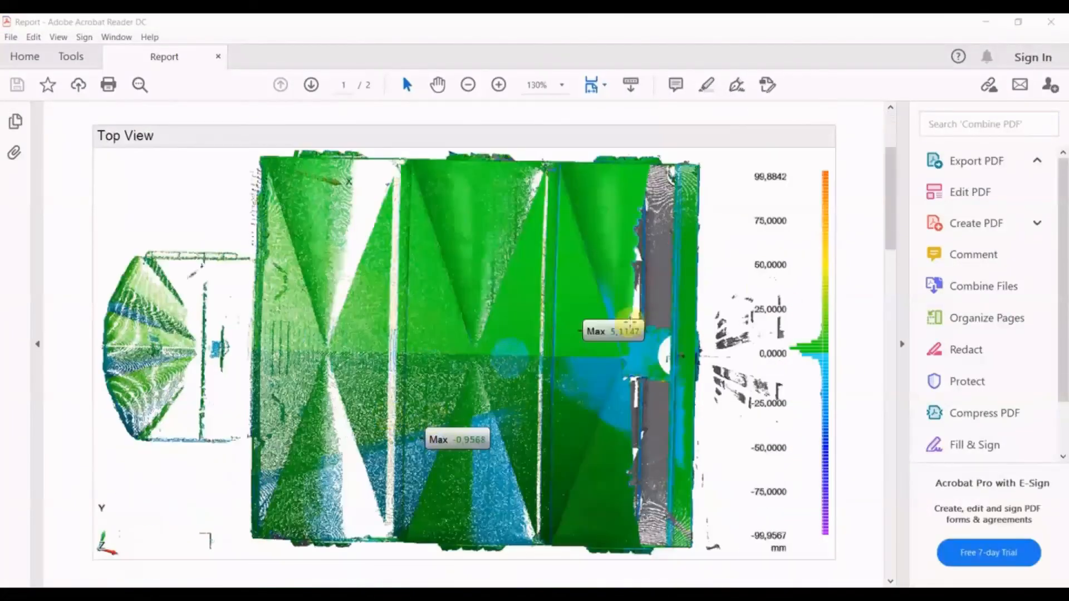
pyautogui.scroll(-15, 599, 387)
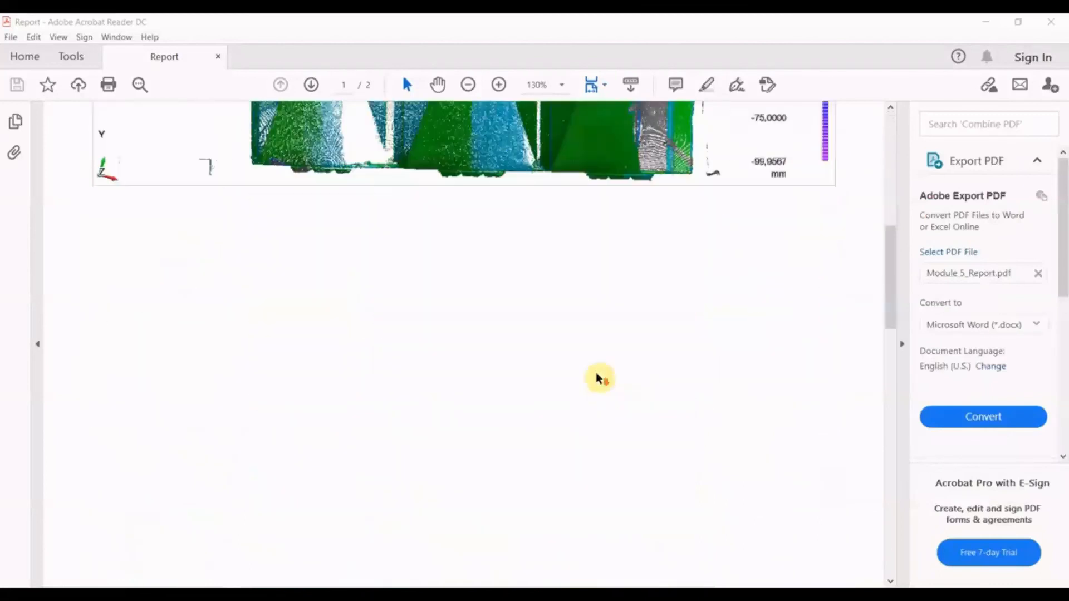
pyautogui.scroll(-10, 591, 364)
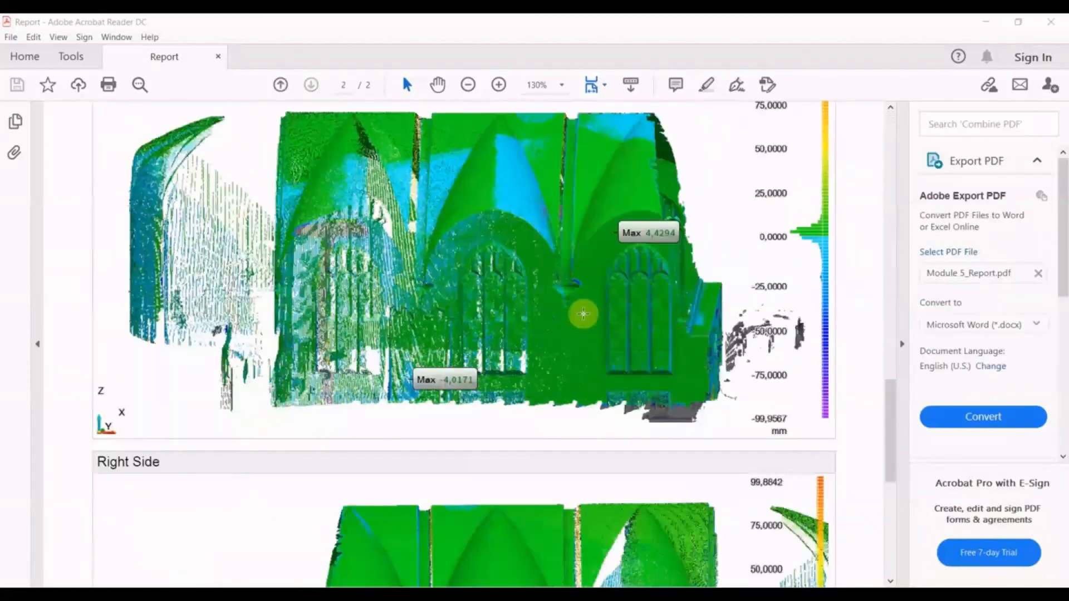
pyautogui.scroll(5, 544, 295)
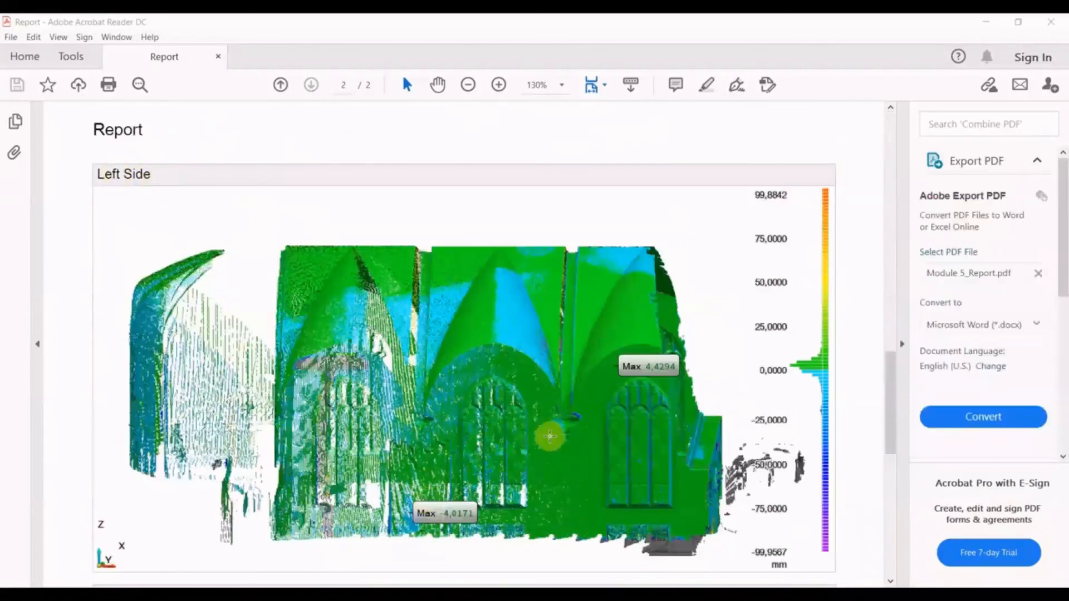
pyautogui.scroll(-14, 530, 429)
pyautogui.scroll(-1, 532, 438)
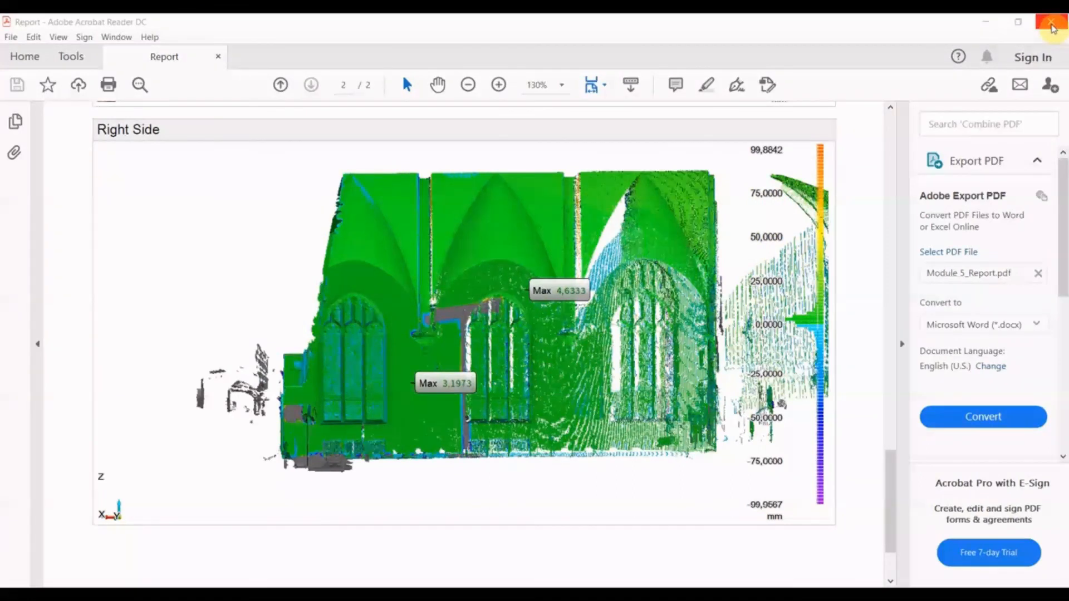
pyautogui.click(1051, 25)
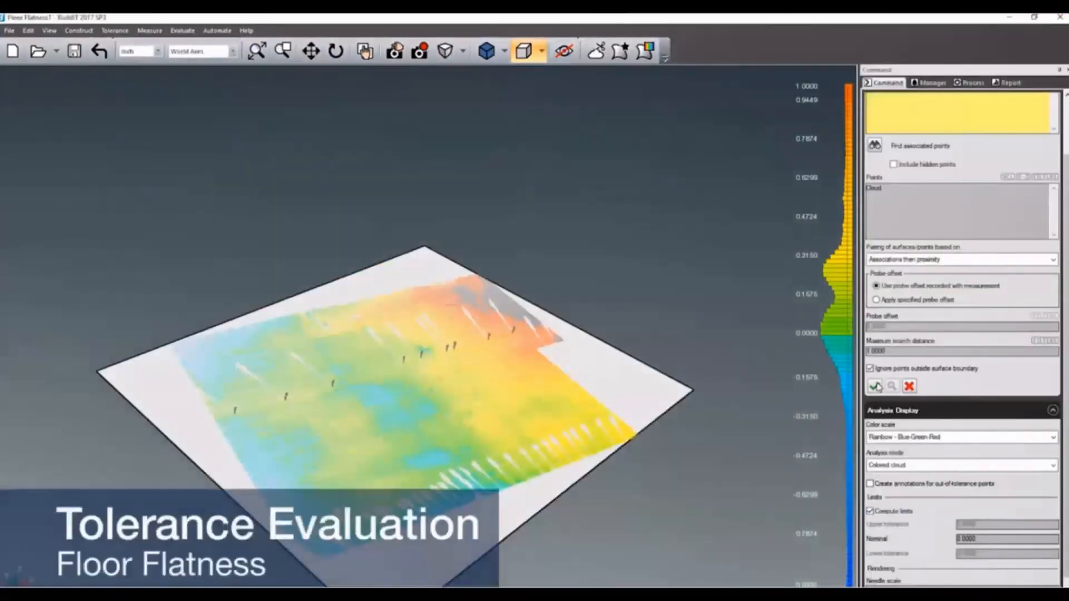
# - Run the floor flatness analysis of the cloud against the surface as a colored cloud with computed limits, and close the command
pyautogui.click(875, 386)
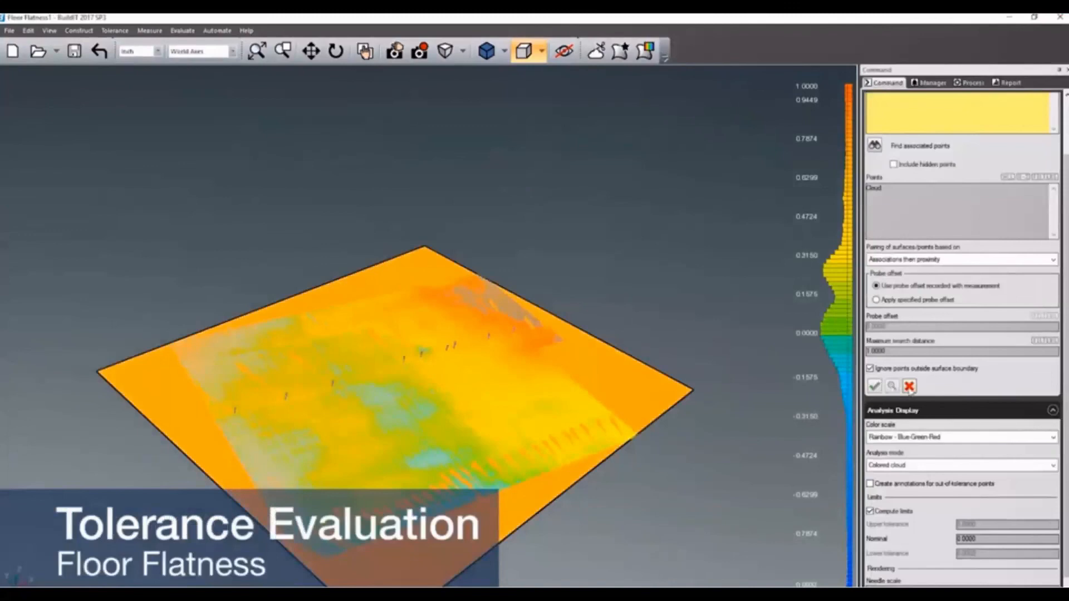
pyautogui.click(909, 386)
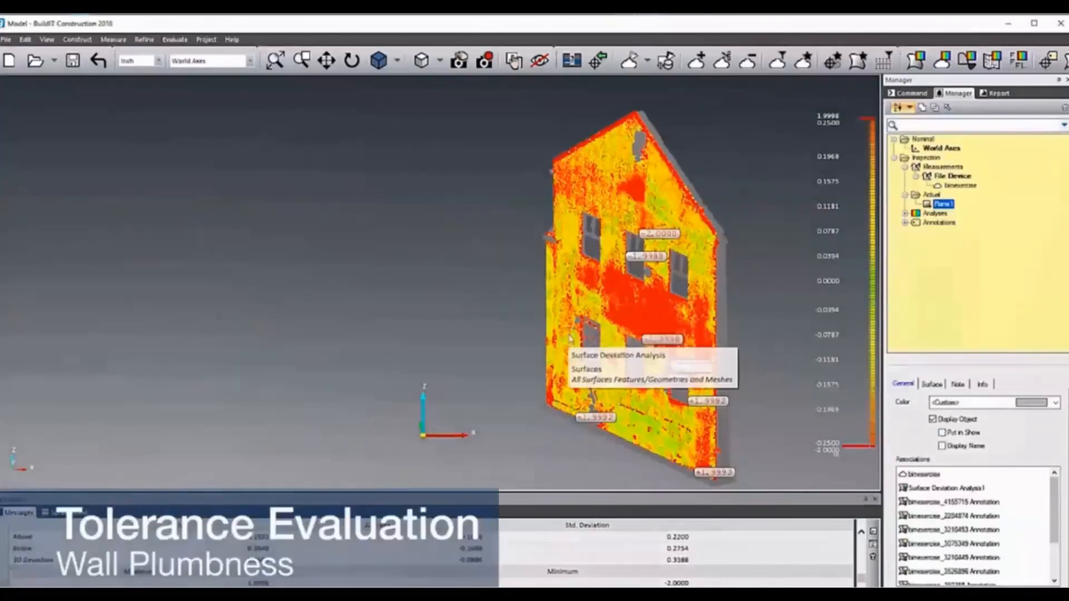
pyautogui.moveTo(569, 338); pyautogui.dragTo(590, 329, button='middle')
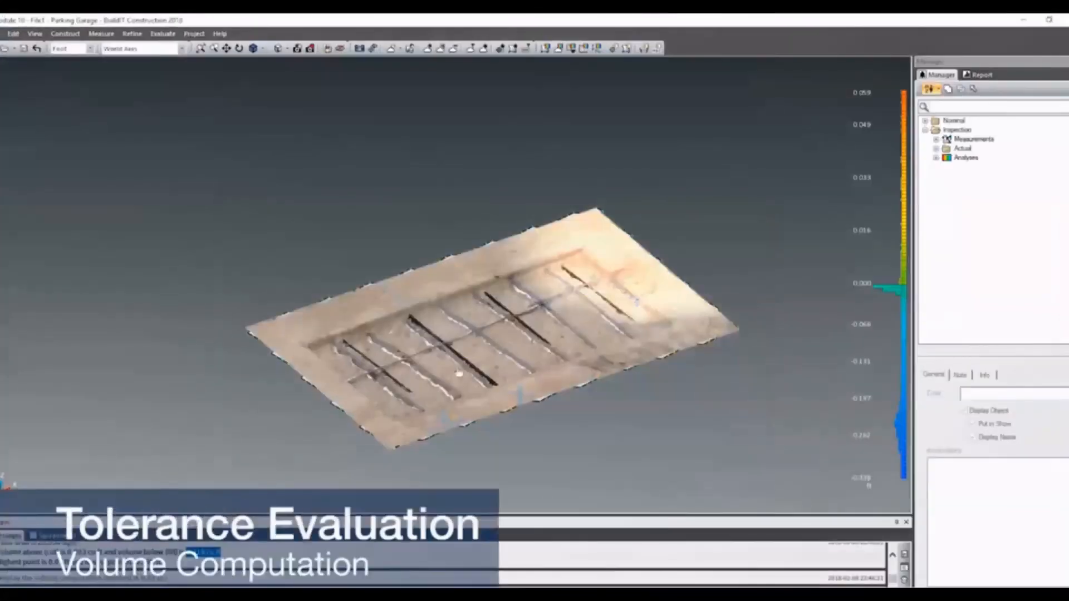
# - Select the parking garage point cloud and examine the excavated area from a lower angle
pyautogui.click(459, 373)
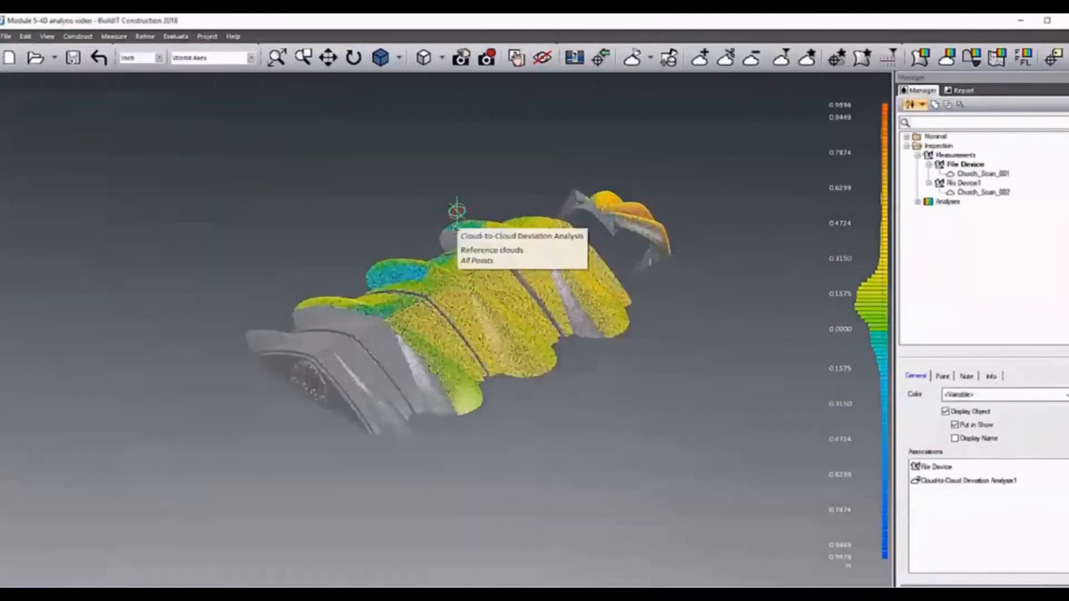
pyautogui.moveTo(456, 211); pyautogui.dragTo(527, 334, button='middle')
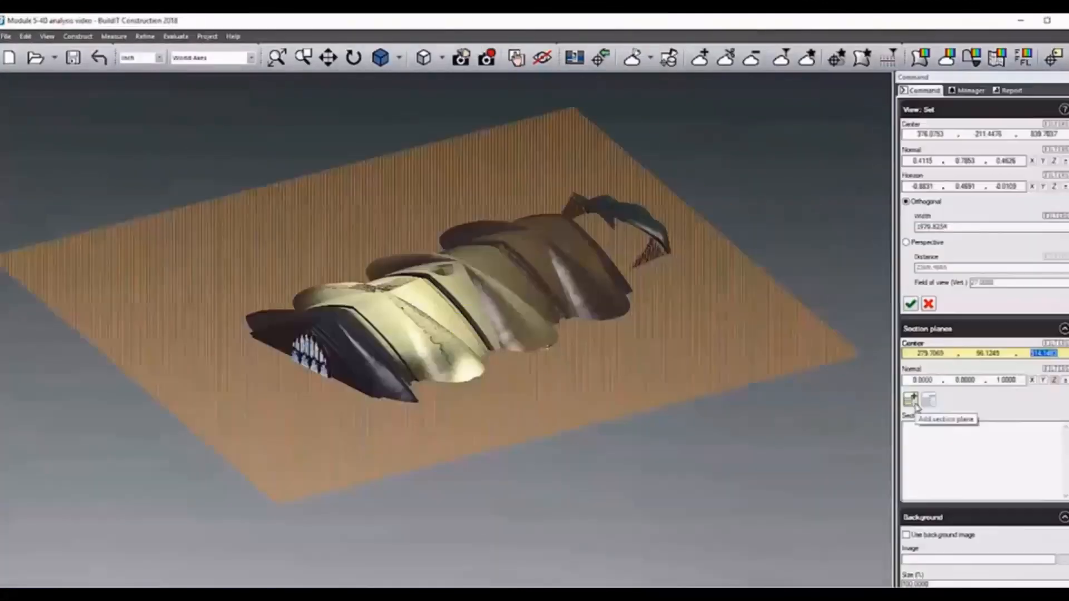